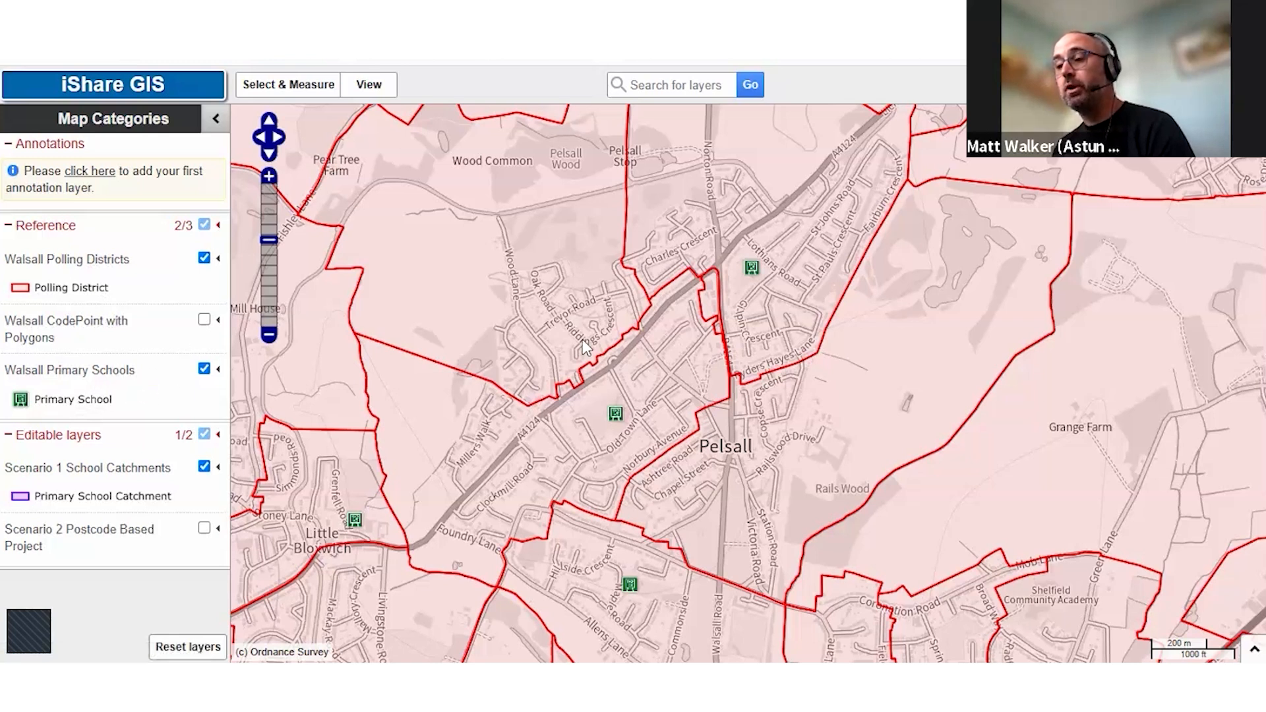
# Query the primary school west of Pelsall, start creating a feature in Scenario 1 School Catchments and launch iShare Advanced Edit
pyautogui.click(615, 411)
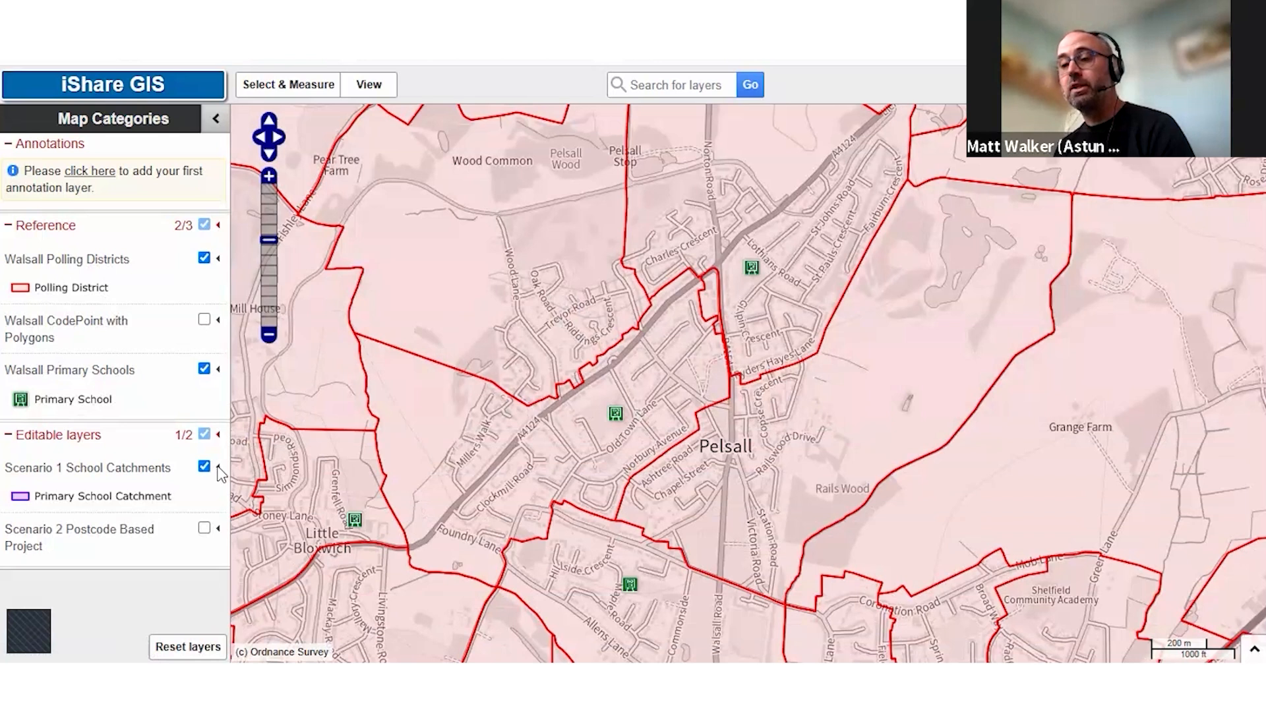
pyautogui.moveTo(204, 475)
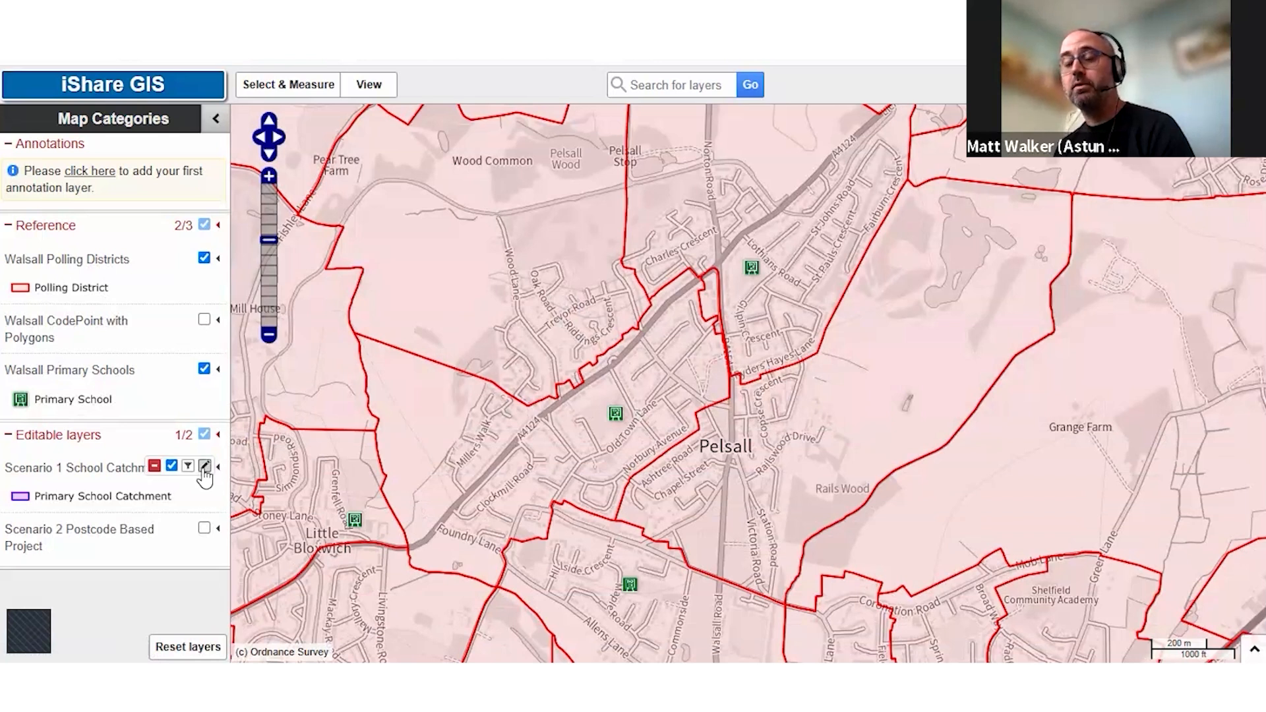
pyautogui.click(204, 466)
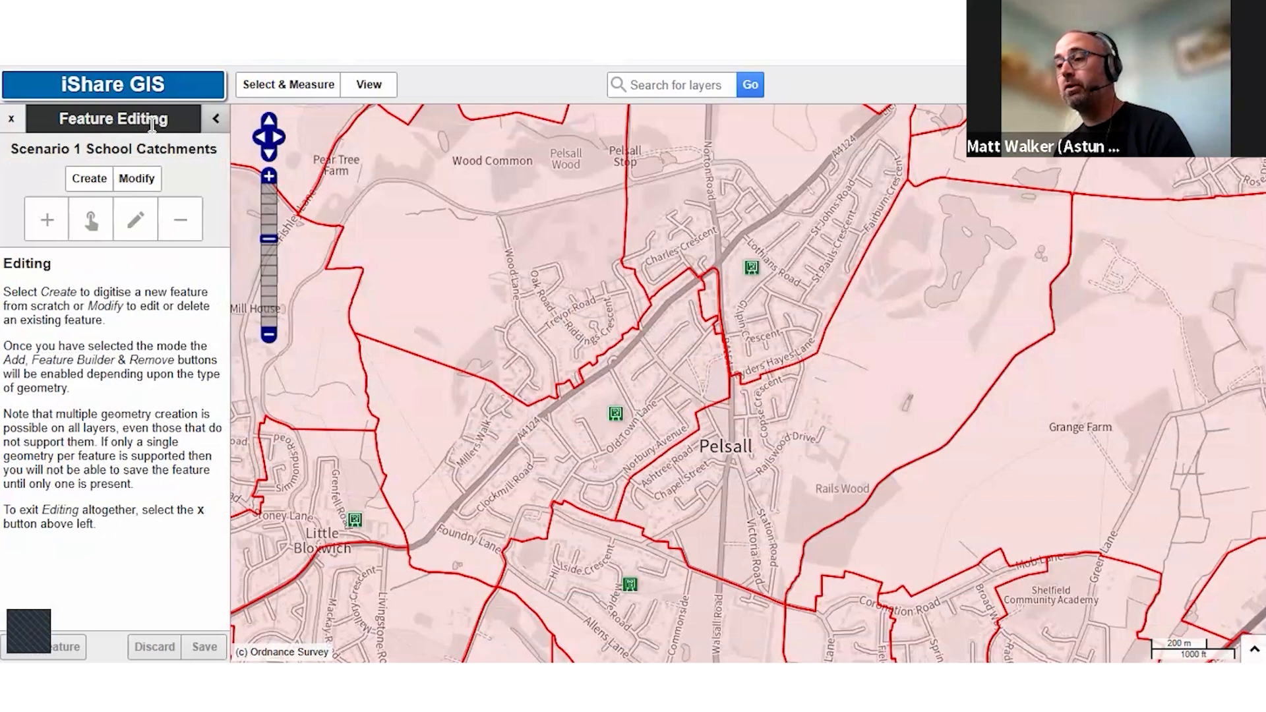
pyautogui.click(89, 185)
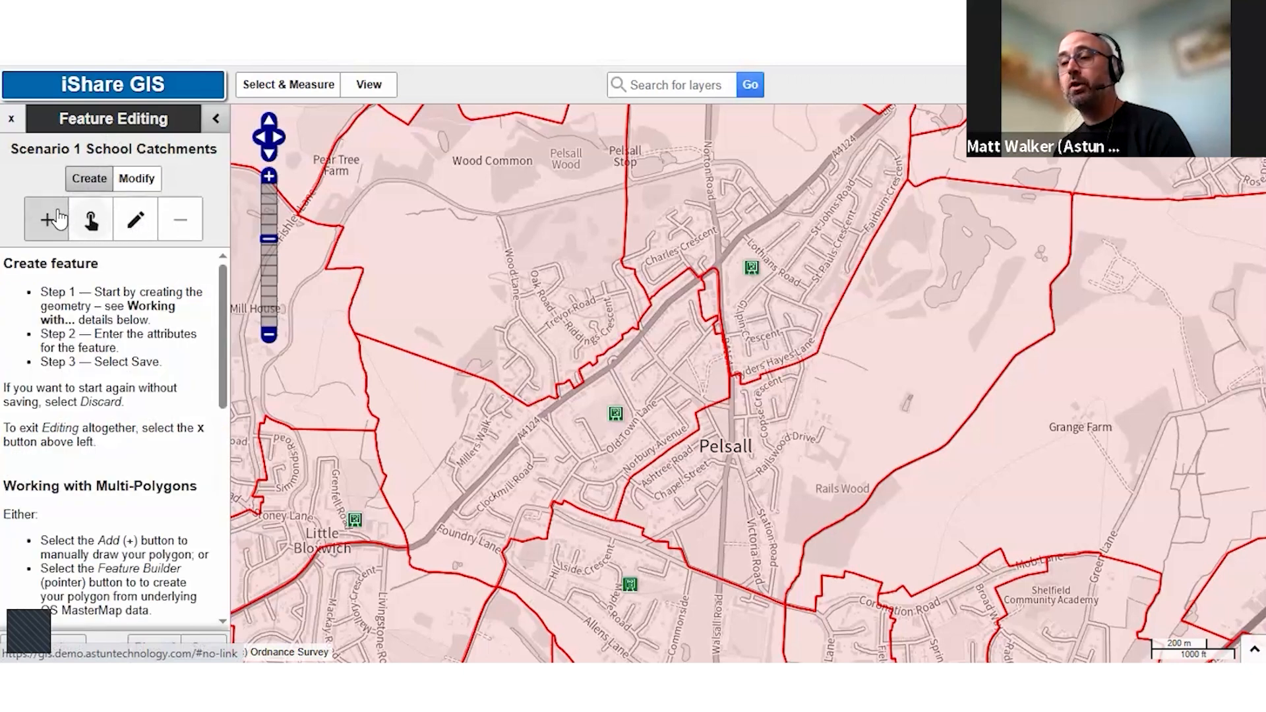
pyautogui.click(48, 219)
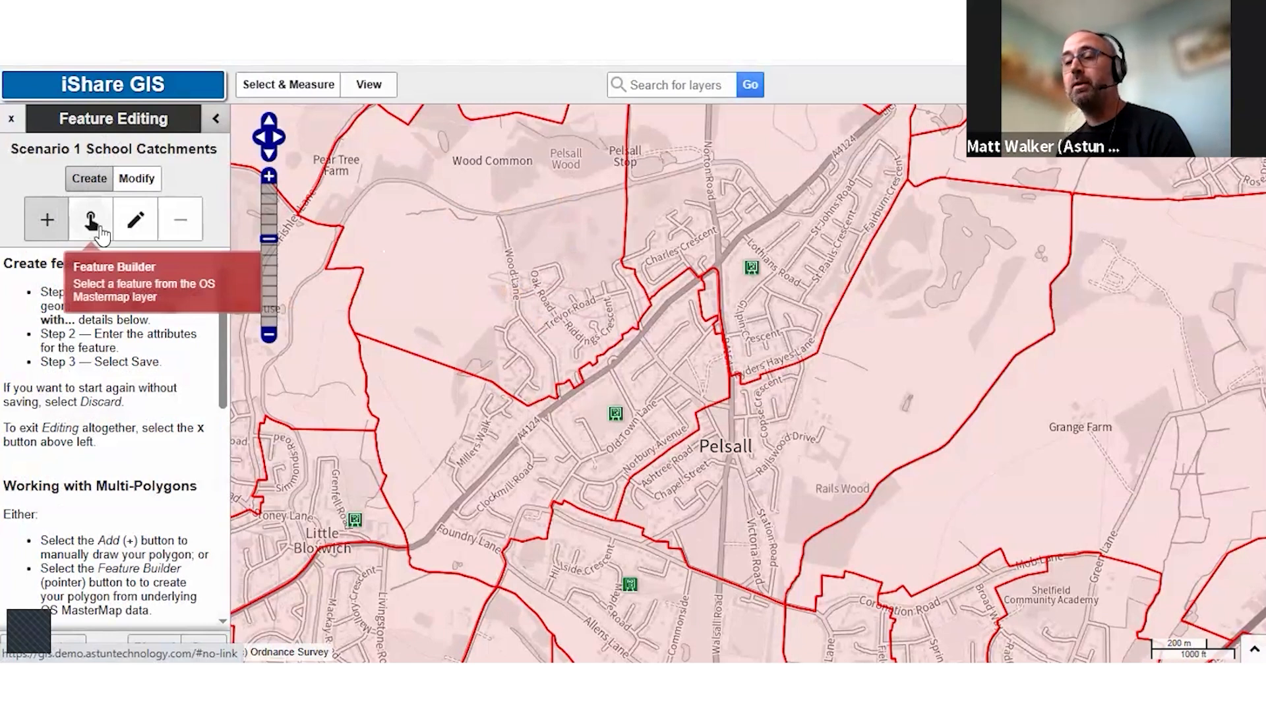
pyautogui.click(135, 226)
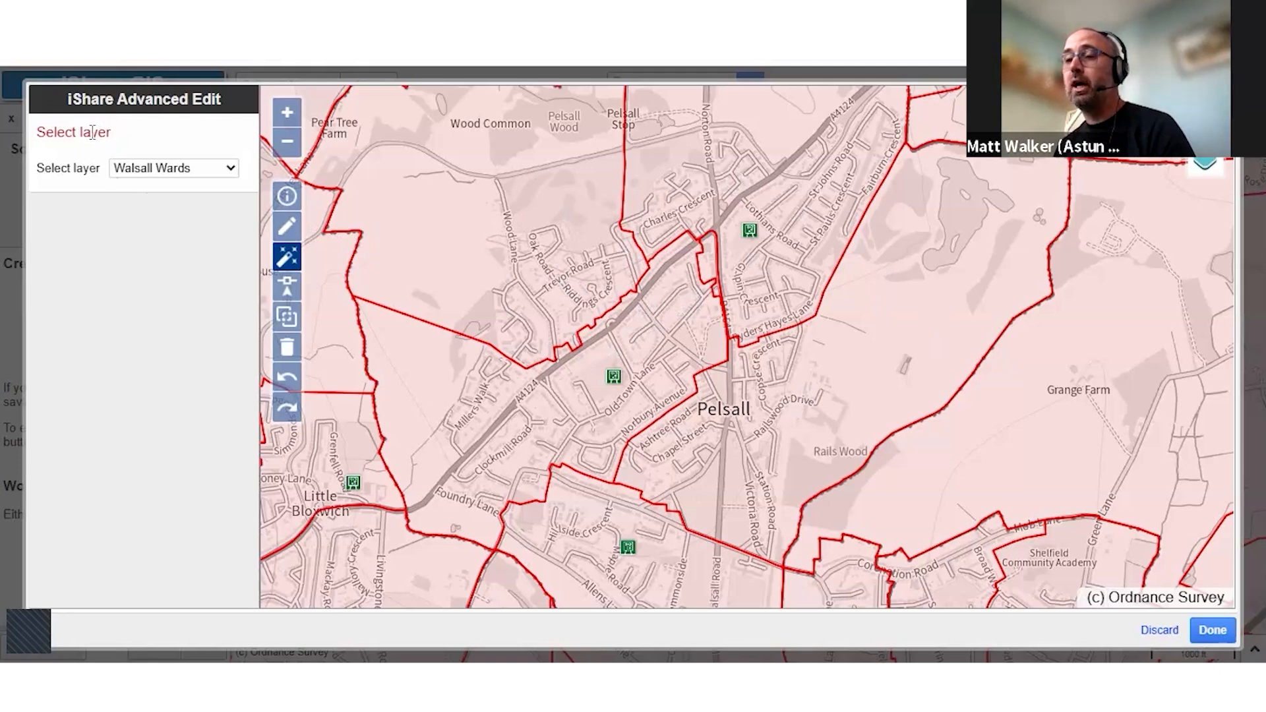
# Copy the Walsall Polling Districts polygon covering western Pelsall and Wood Common as the new catchment's geometry and finish the advanced edit
pyautogui.click(166, 173)
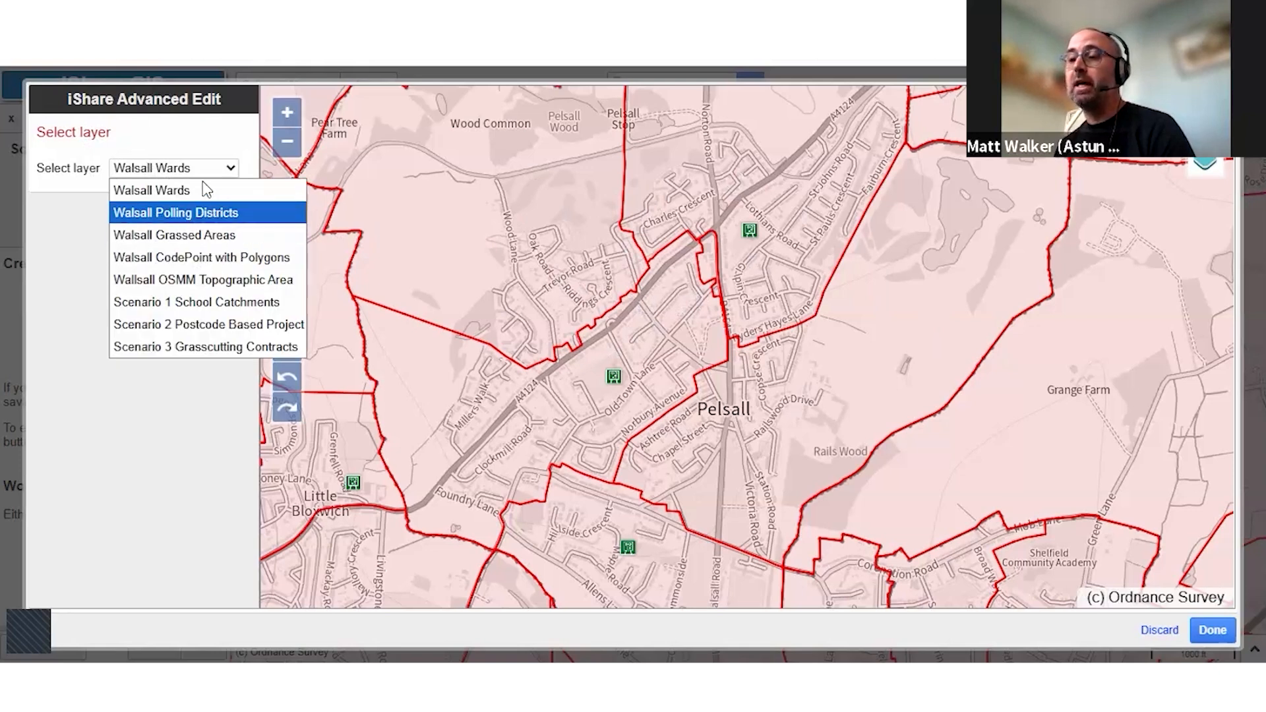
pyautogui.click(277, 213)
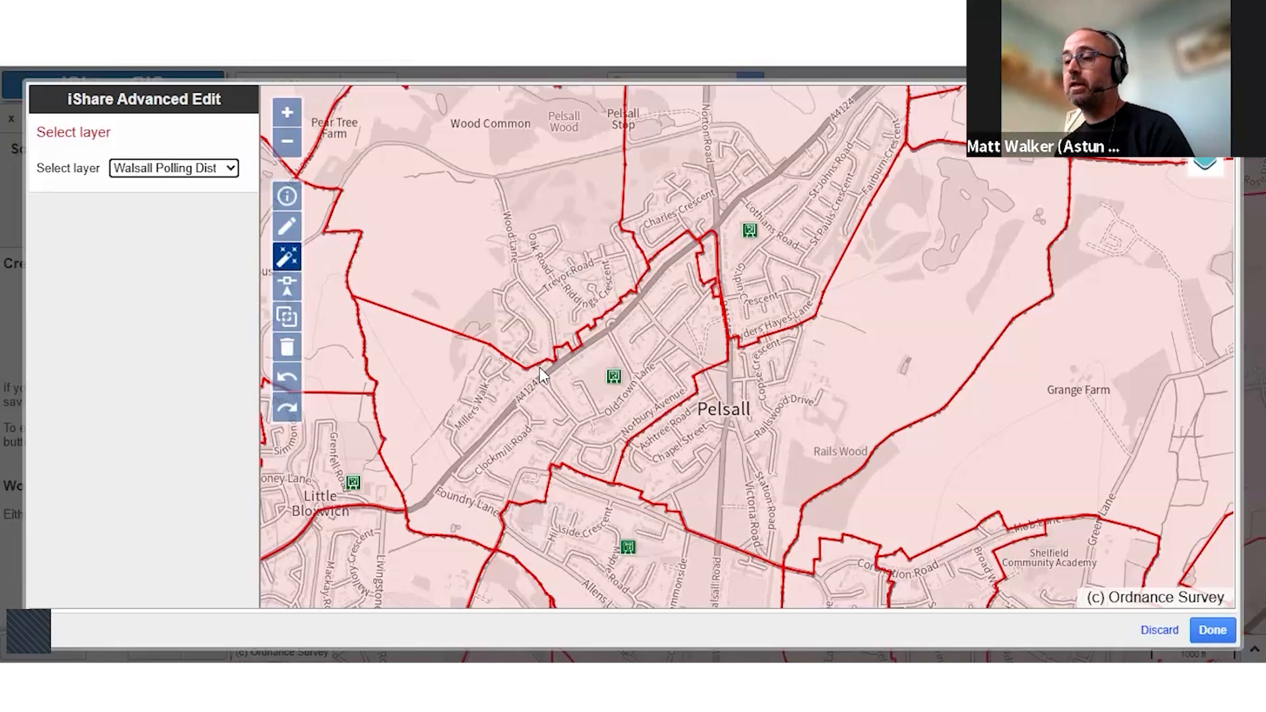
pyautogui.click(561, 285)
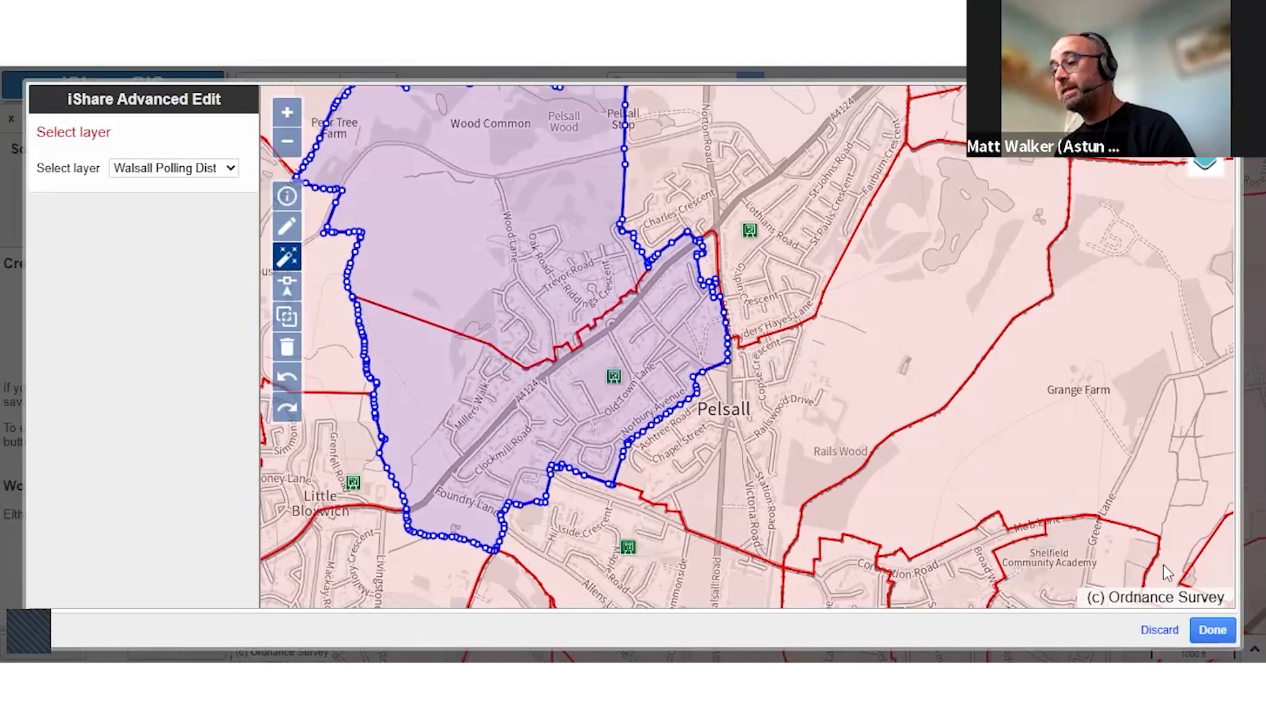
pyautogui.click(1220, 631)
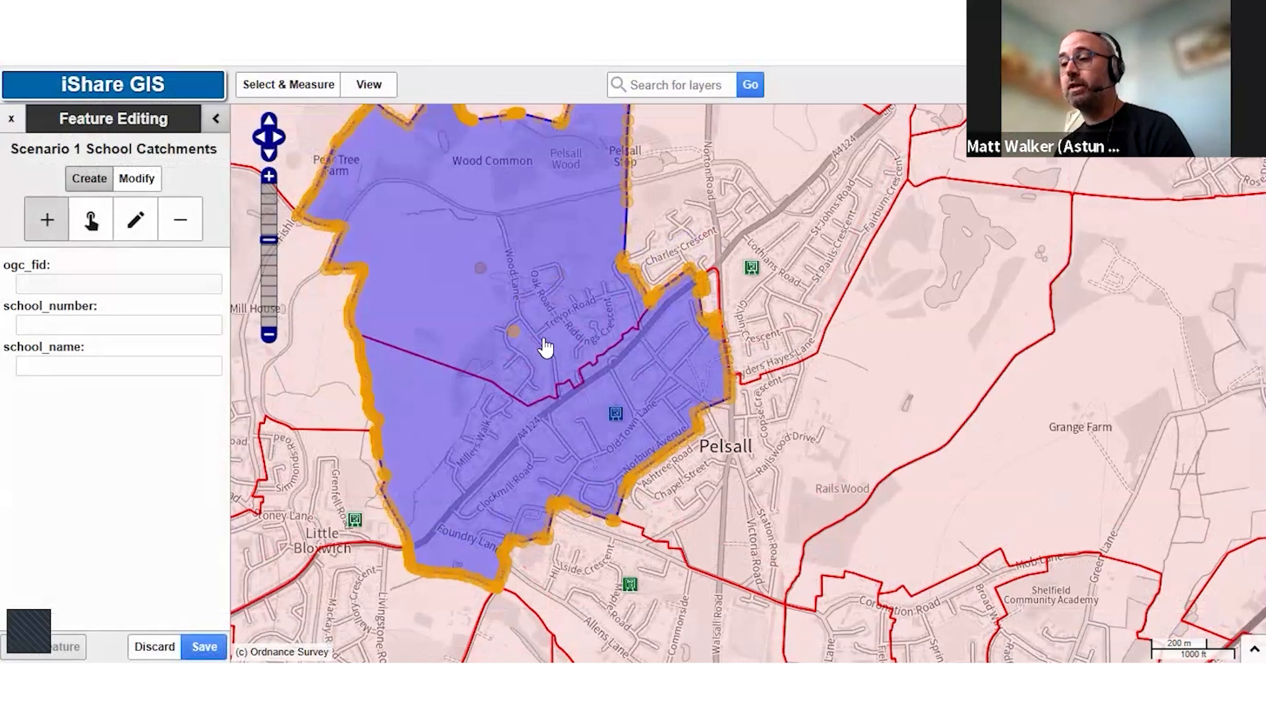
# Set the catchment's school_number to 2237 and school_name to Pelsall Village, and save the feature
pyautogui.click(78, 326)
pyautogui.click(78, 326)
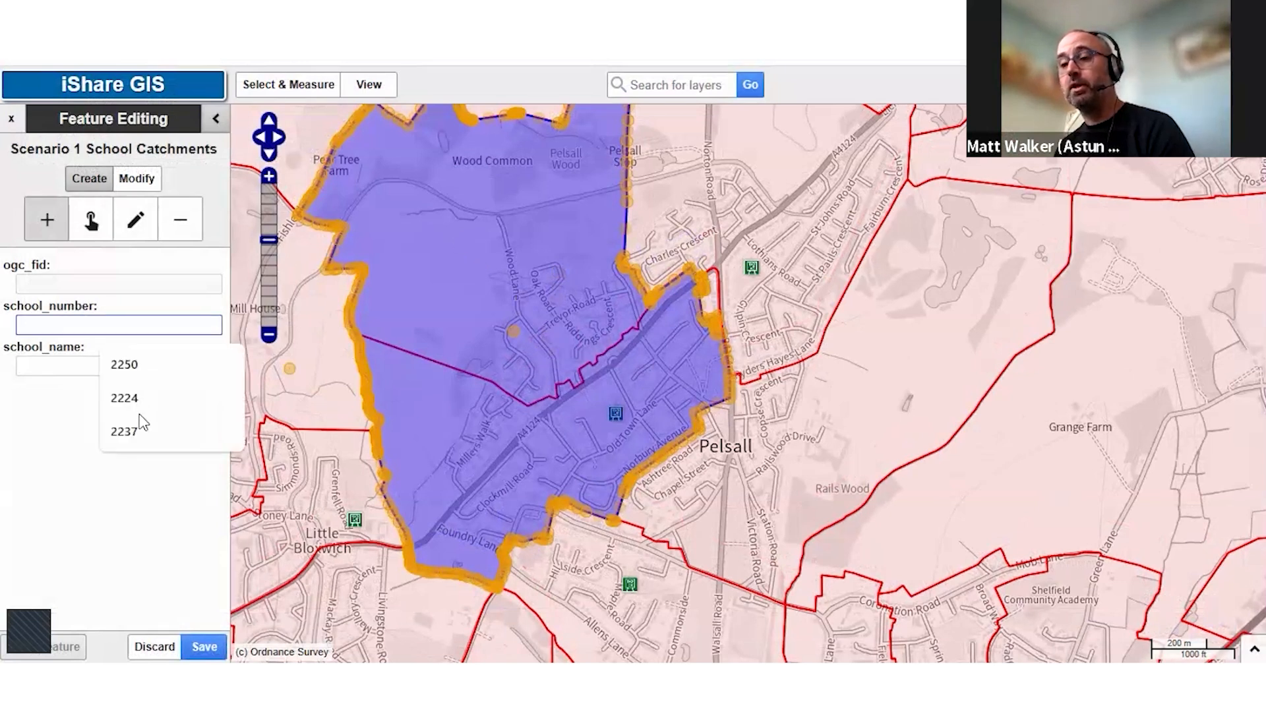
pyautogui.click(143, 430)
pyautogui.click(117, 366)
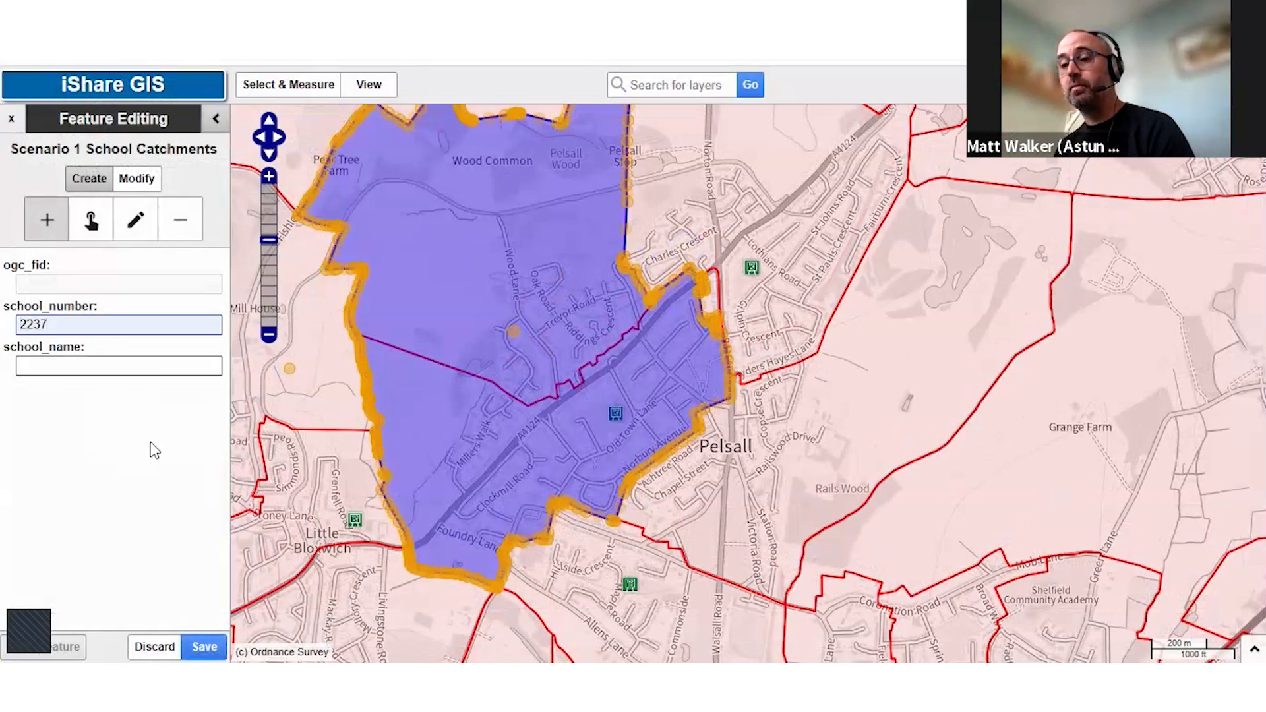
pyautogui.click(113, 437)
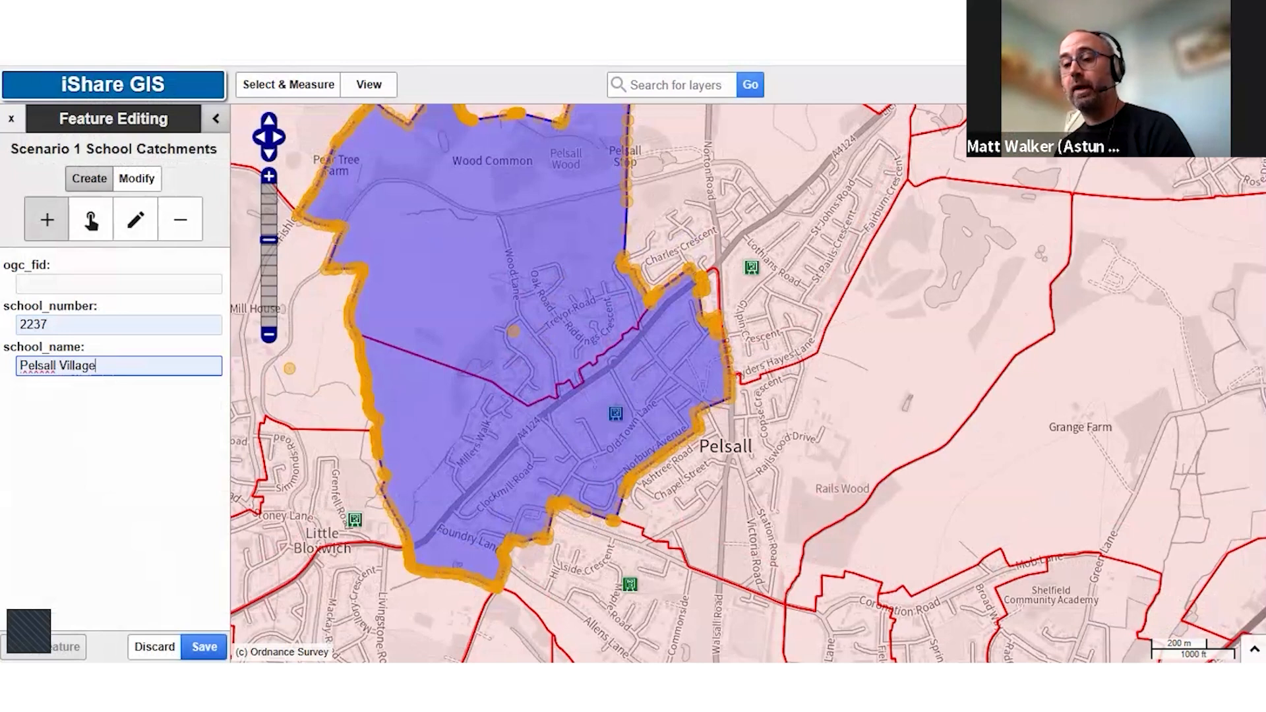
pyautogui.click(204, 646)
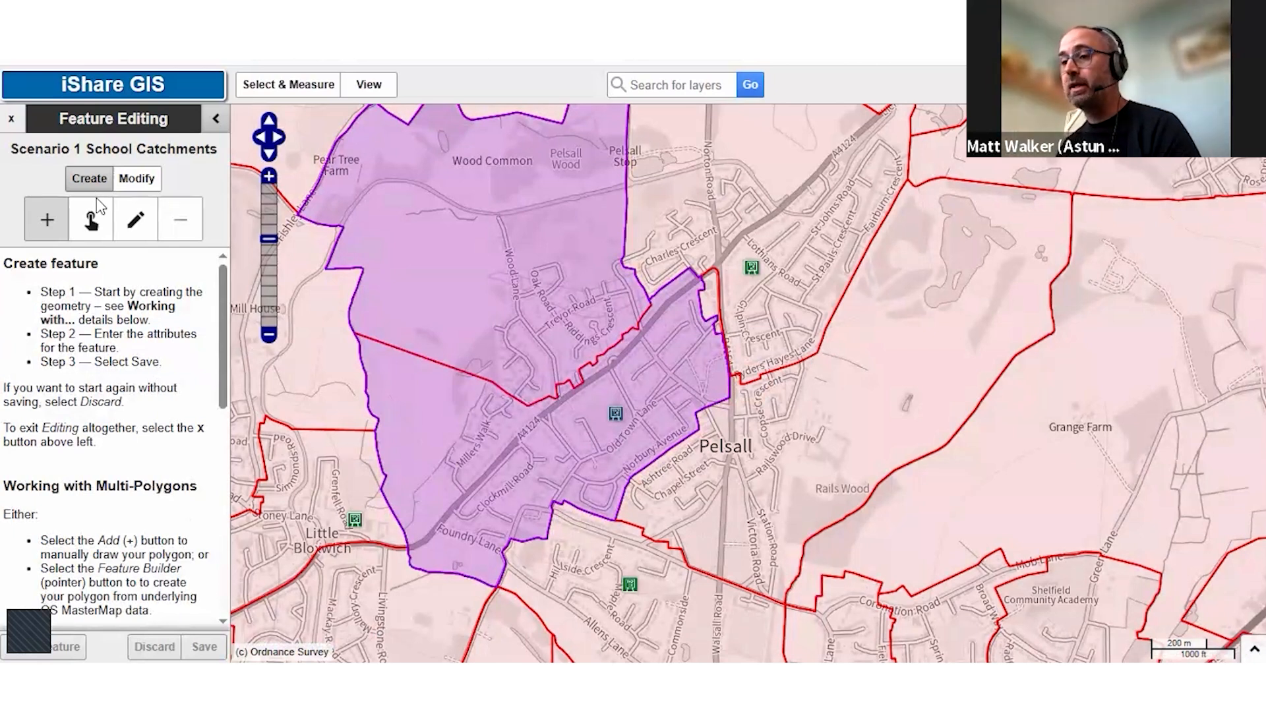
# Query the primary school near Lothians Road, and start another Scenario 1 School Catchments feature in iShare Advanced Edit
pyautogui.click(753, 268)
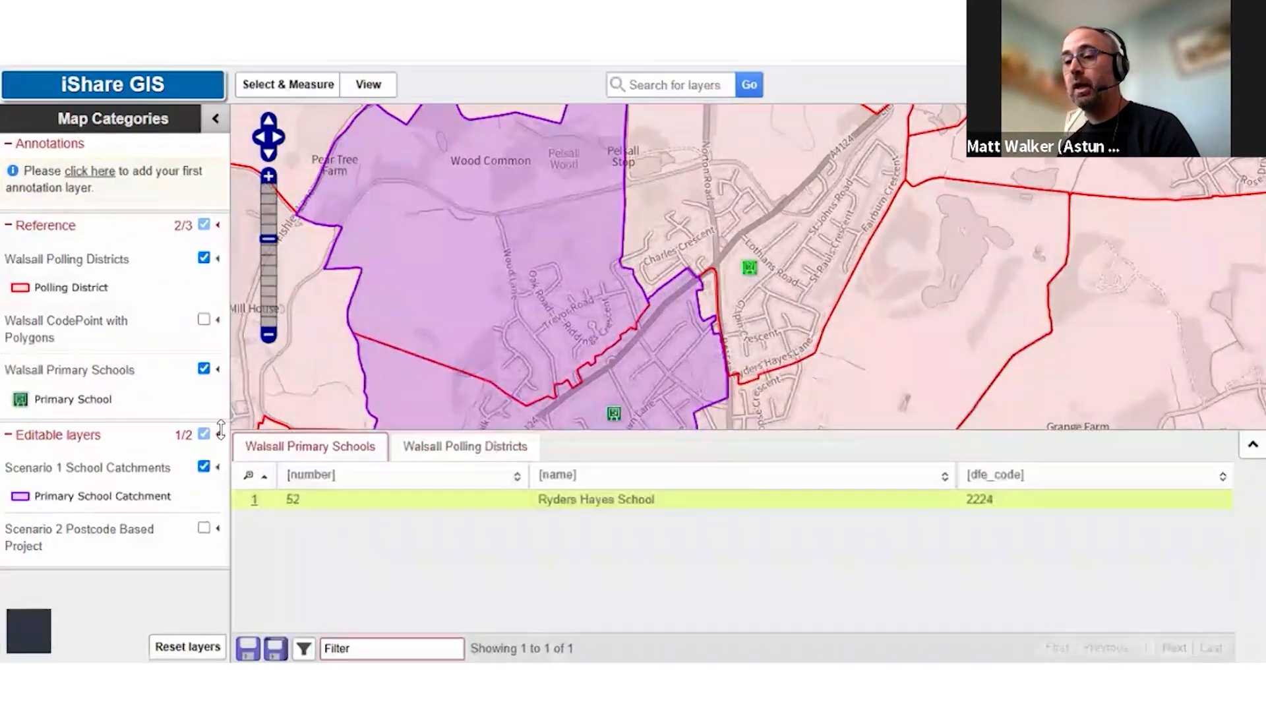
pyautogui.click(218, 467)
pyautogui.click(205, 468)
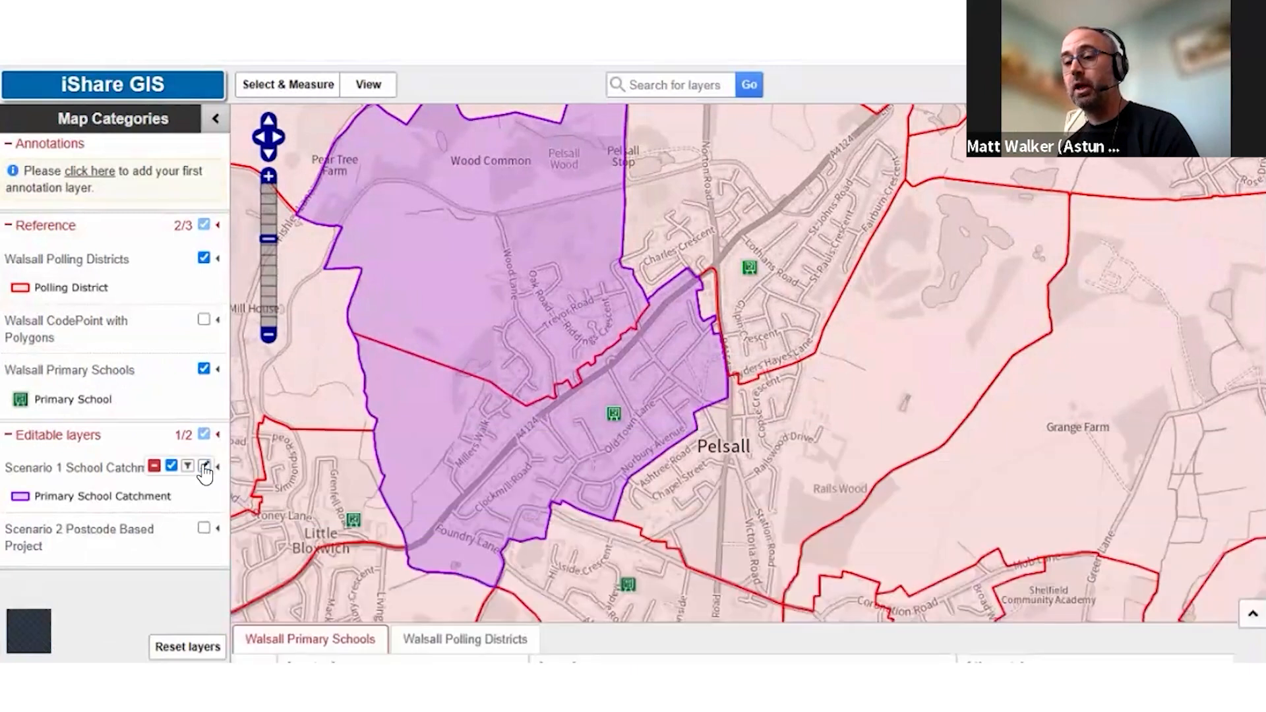
pyautogui.click(89, 178)
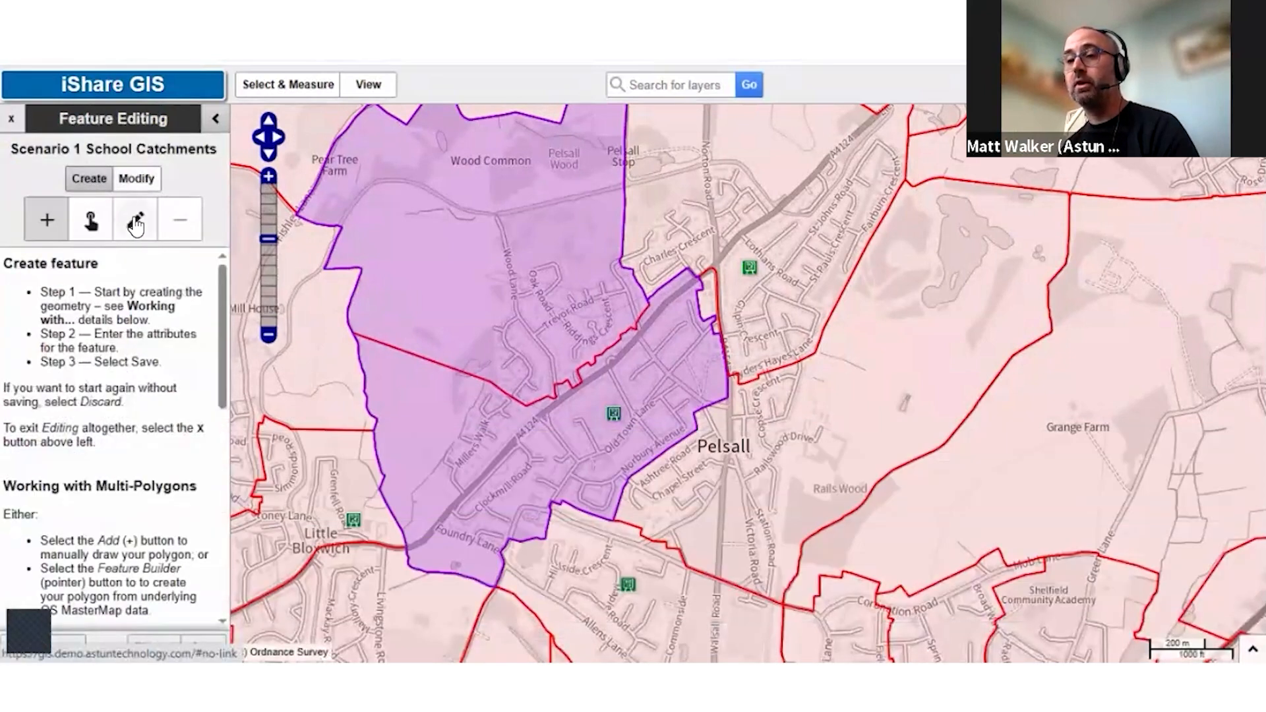
pyautogui.click(789, 253)
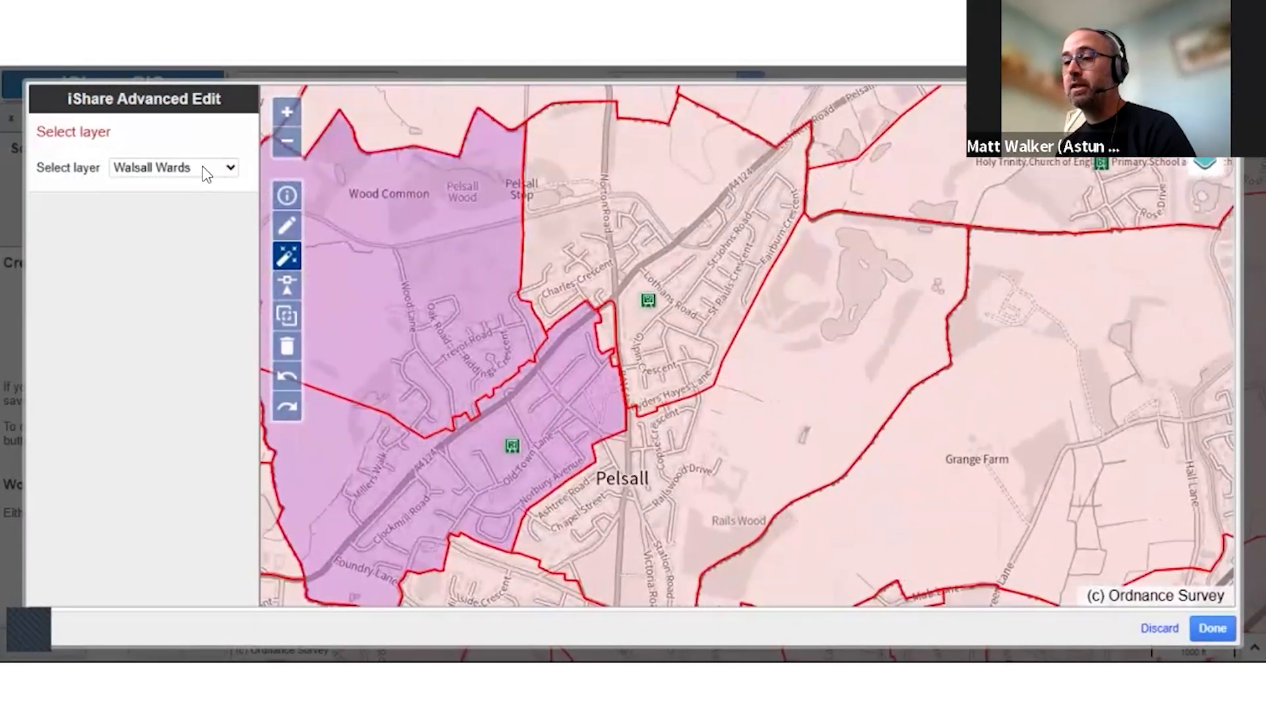
# Copy the Walsall Polling Districts polygon covering eastern Pelsall and Rails Wood as the second catchment's geometry
pyautogui.click(206, 168)
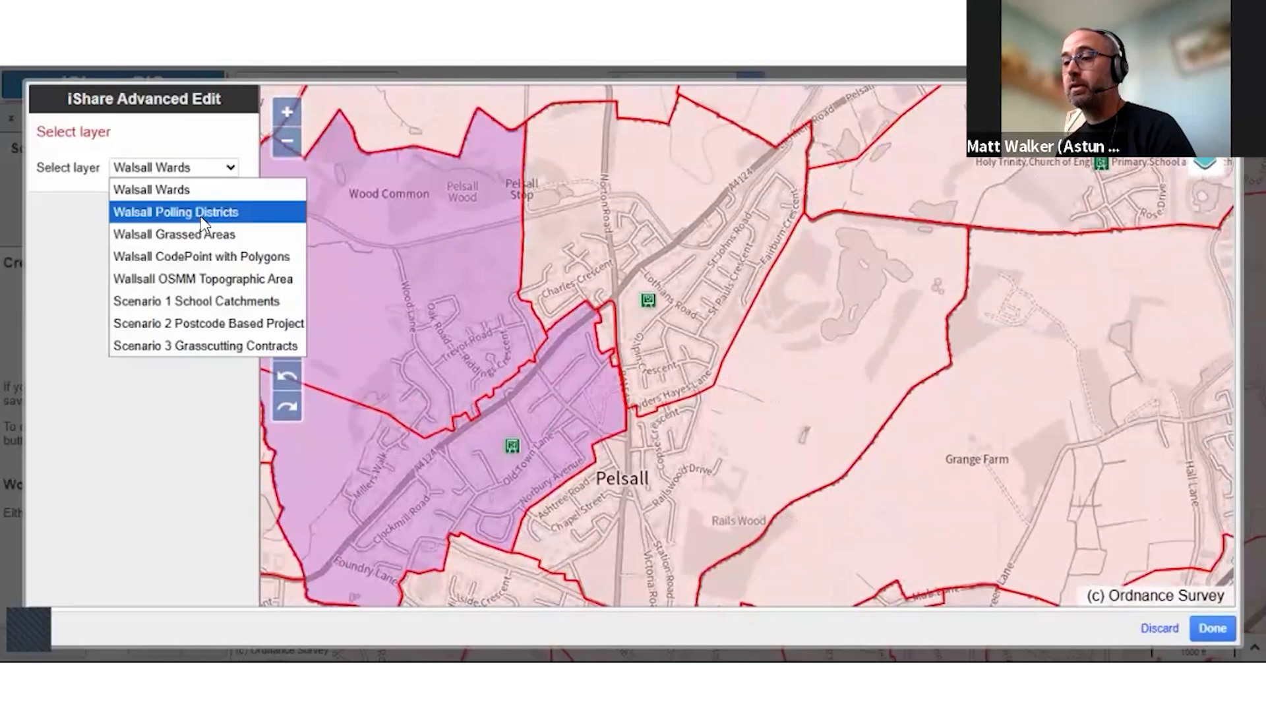
pyautogui.click(202, 214)
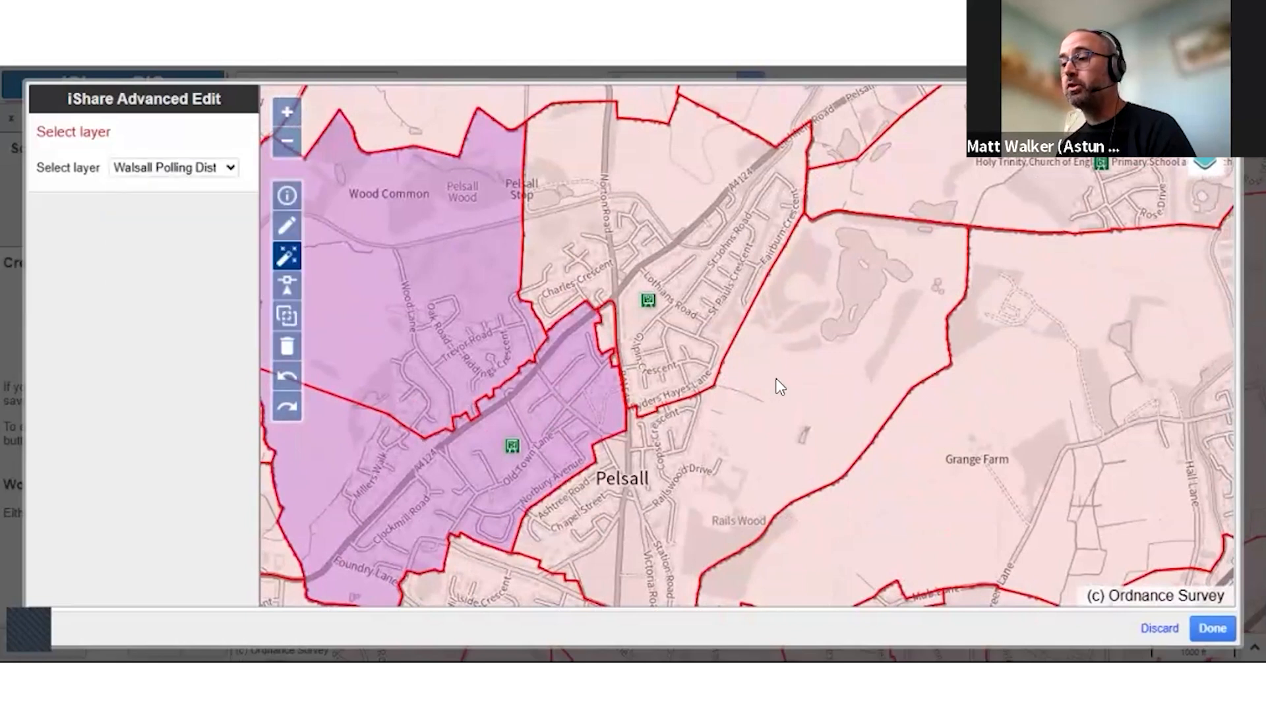
pyautogui.click(735, 493)
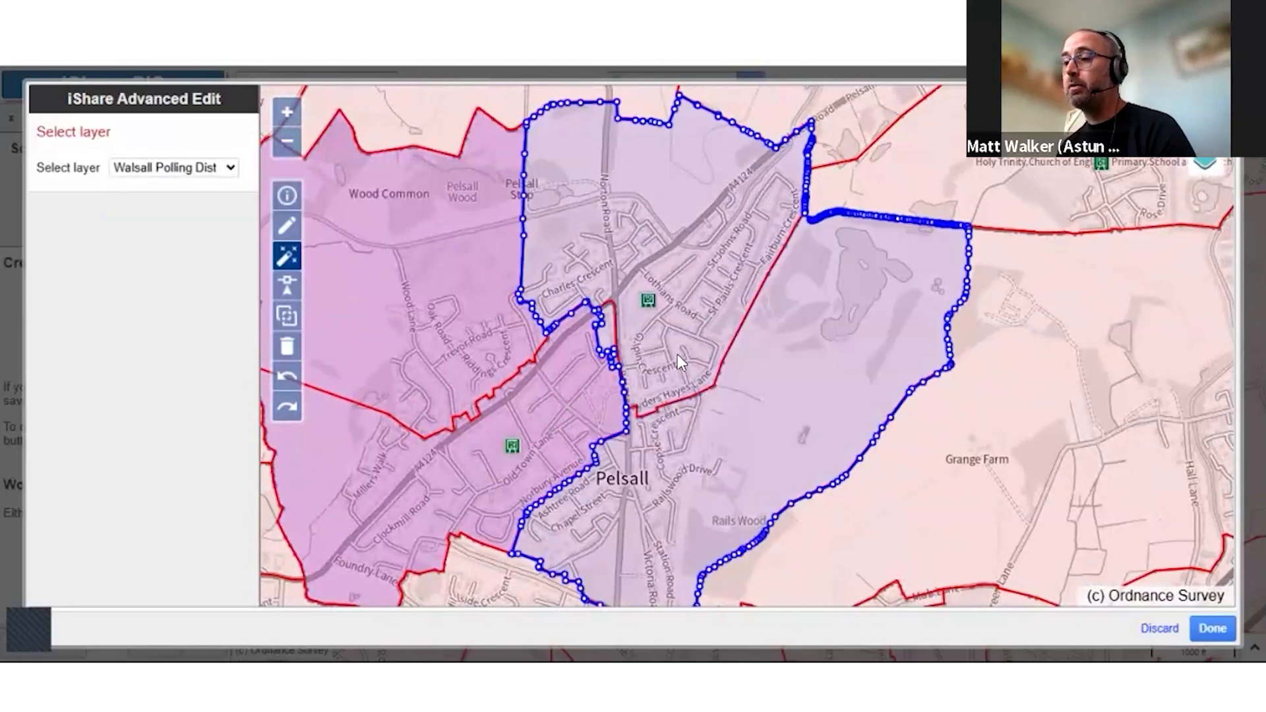
# Add the two Walsall CodePoint with Polygons areas beside Pelsall Road to the catchment's north-eastern edge and finish the advanced edit
pyautogui.click(188, 173)
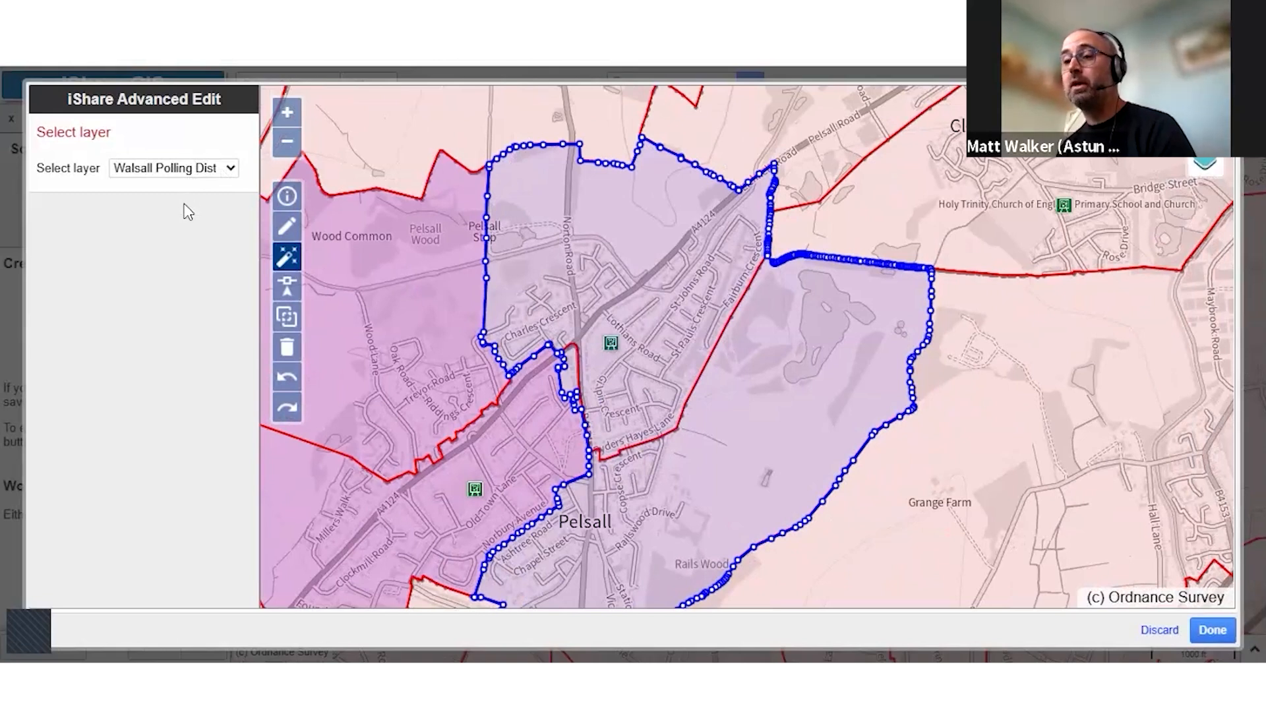
pyautogui.click(186, 252)
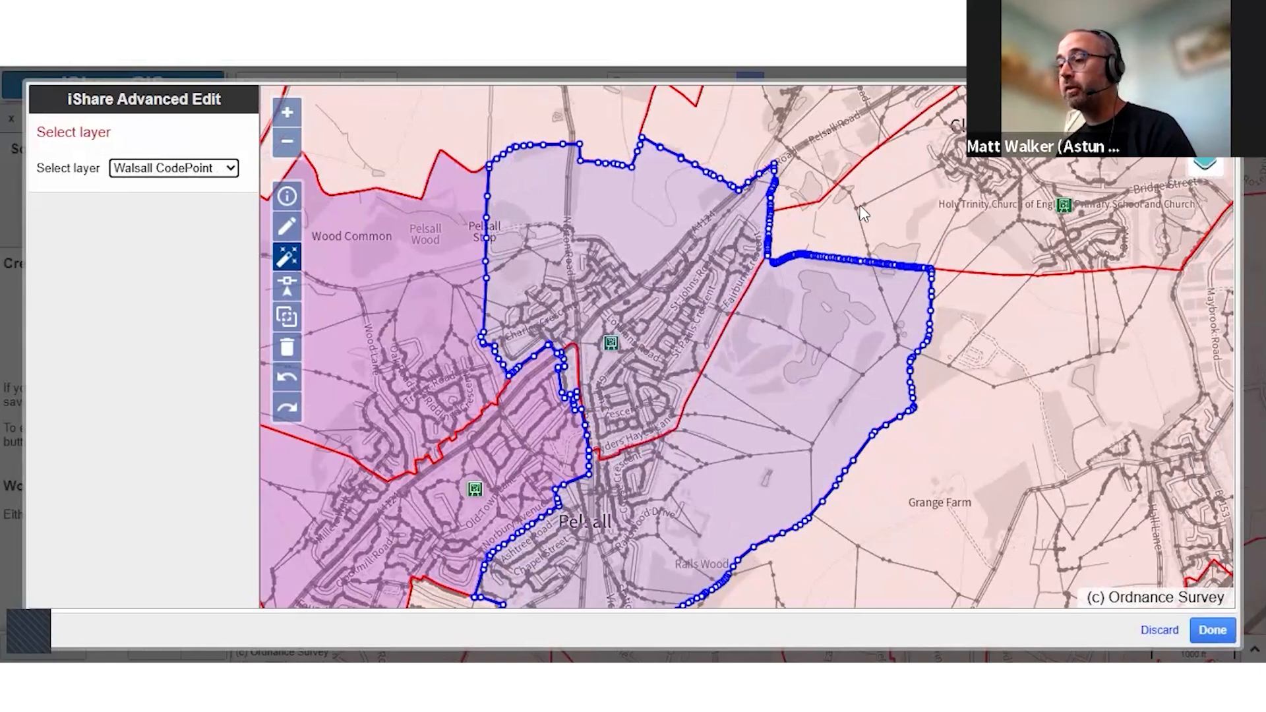
pyautogui.click(826, 230)
pyautogui.click(800, 183)
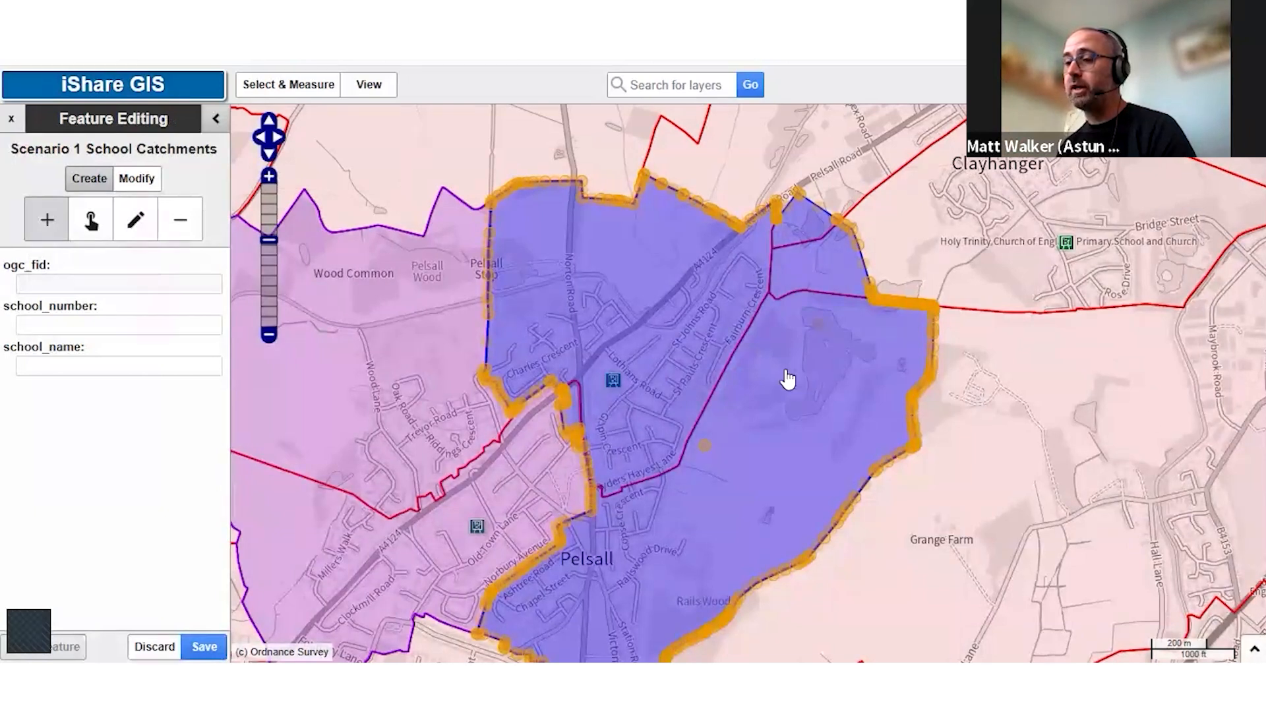
# Set the second catchment's school_number to 2250 and school_name to Ryders Hayes School, and save the feature
pyautogui.click(71, 323)
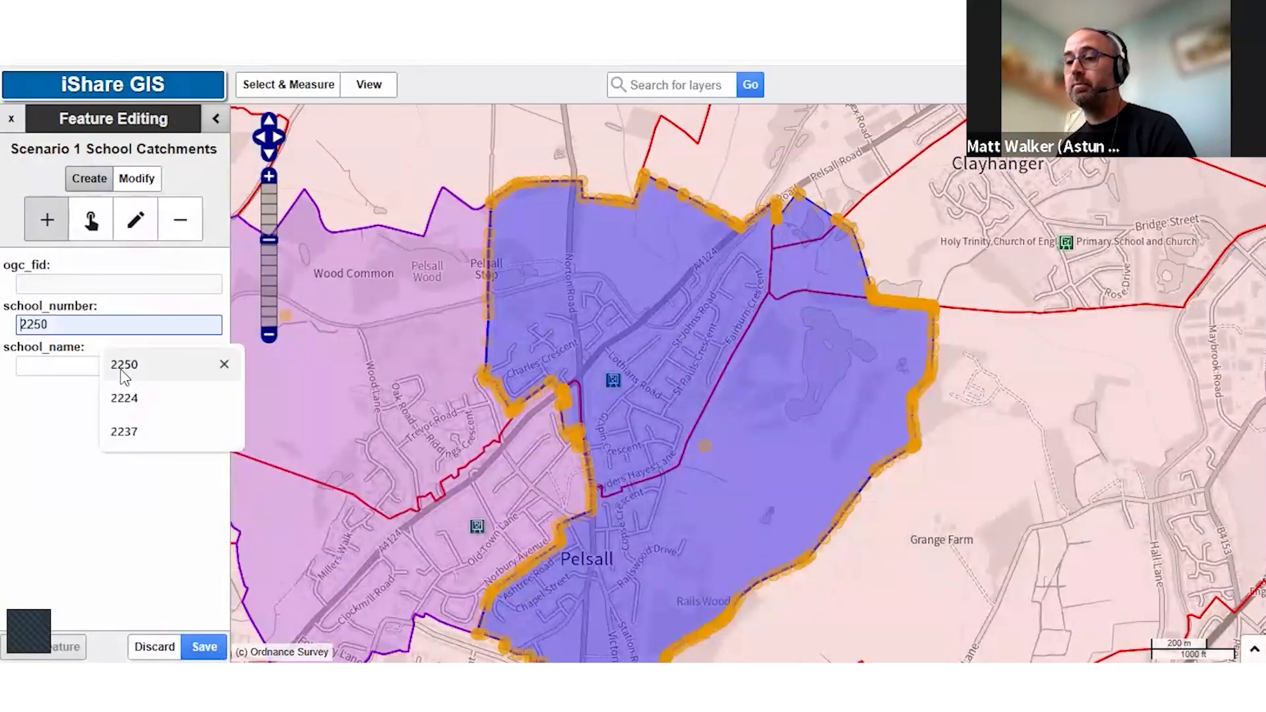
pyautogui.click(122, 366)
pyautogui.click(142, 367)
pyautogui.click(145, 402)
pyautogui.click(143, 368)
pyautogui.click(204, 647)
# Exit feature editing and query the eastern Pelsall catchment to check its attributes
pyautogui.moveTo(506, 468); pyautogui.dragTo(578, 369)
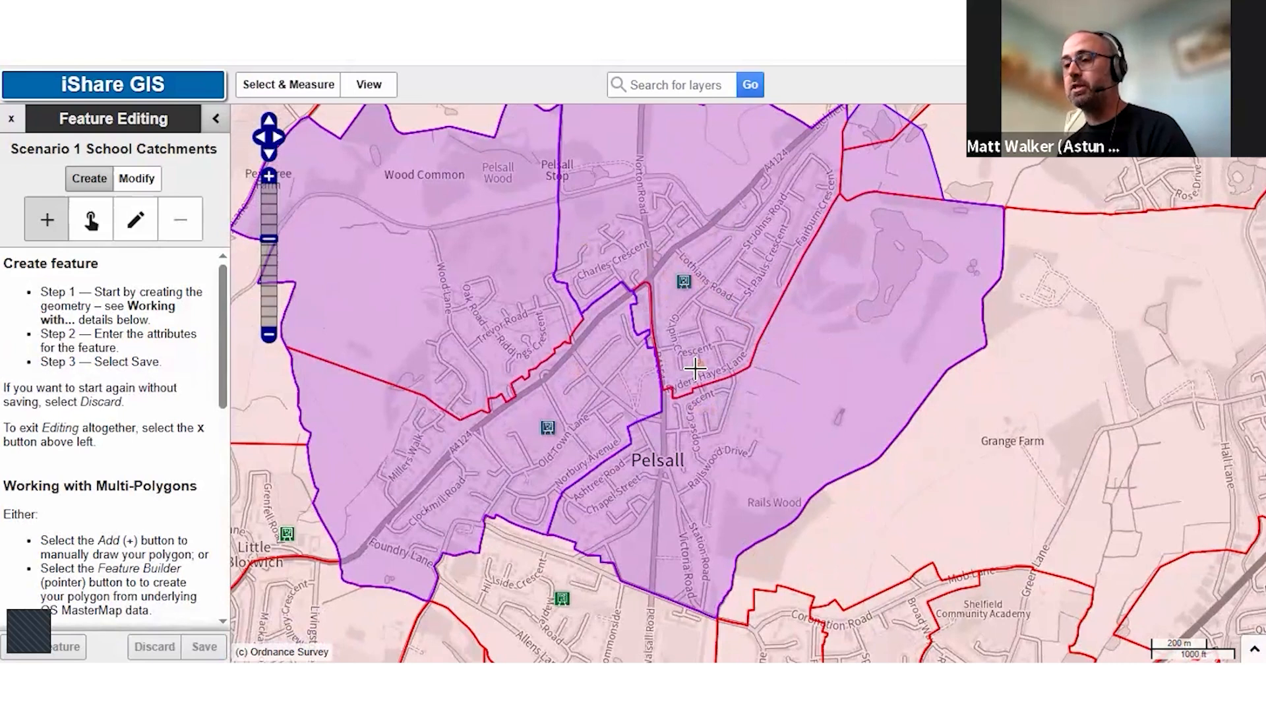
pyautogui.click(11, 119)
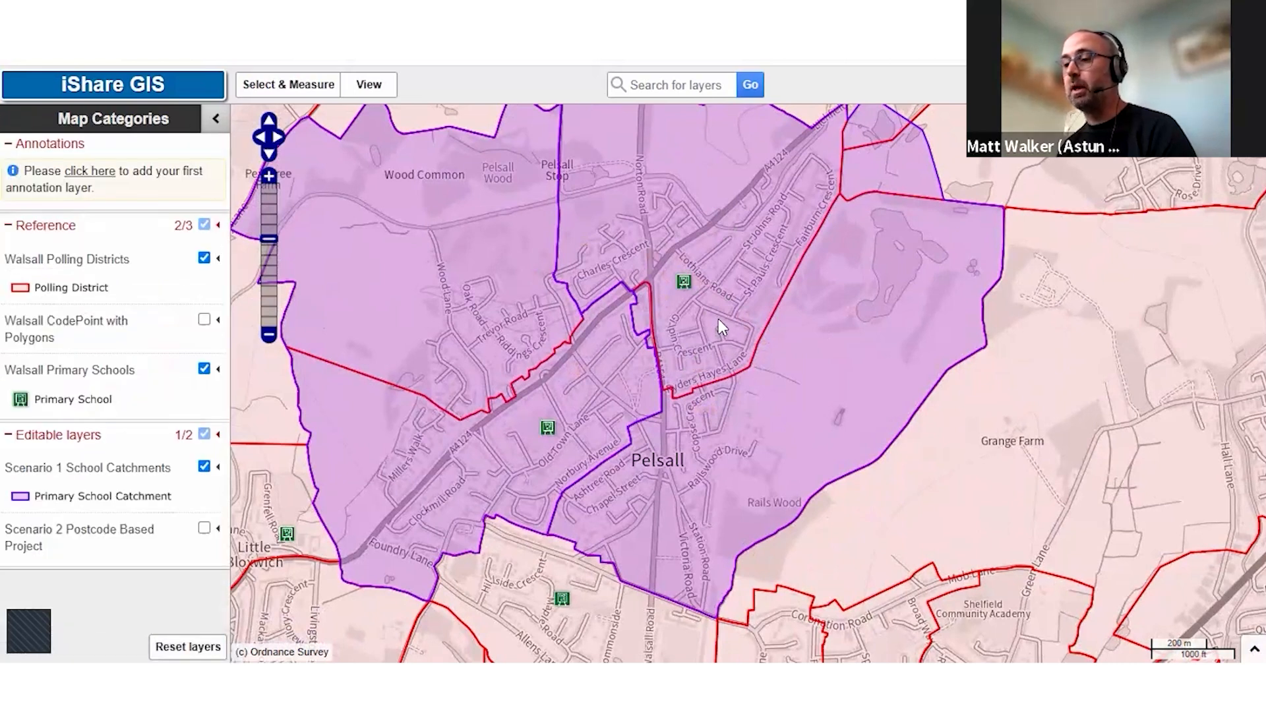
pyautogui.click(716, 343)
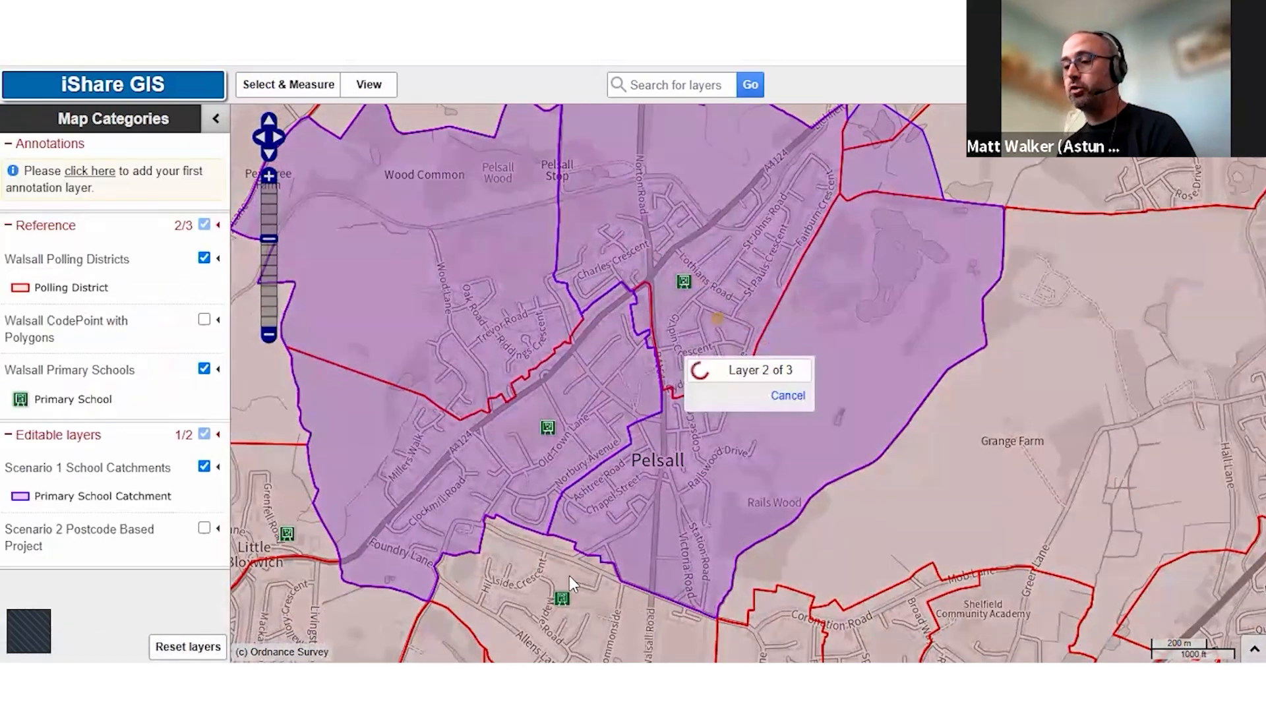
pyautogui.click(829, 501)
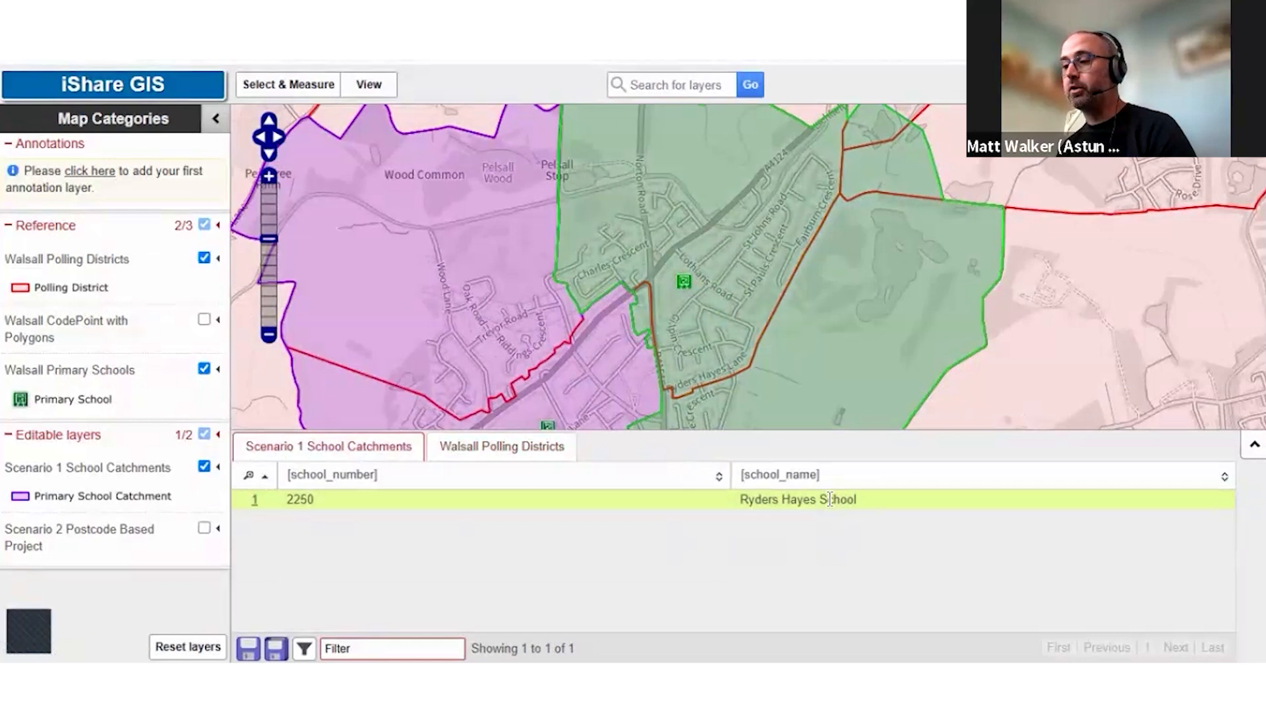
pyautogui.click(846, 306)
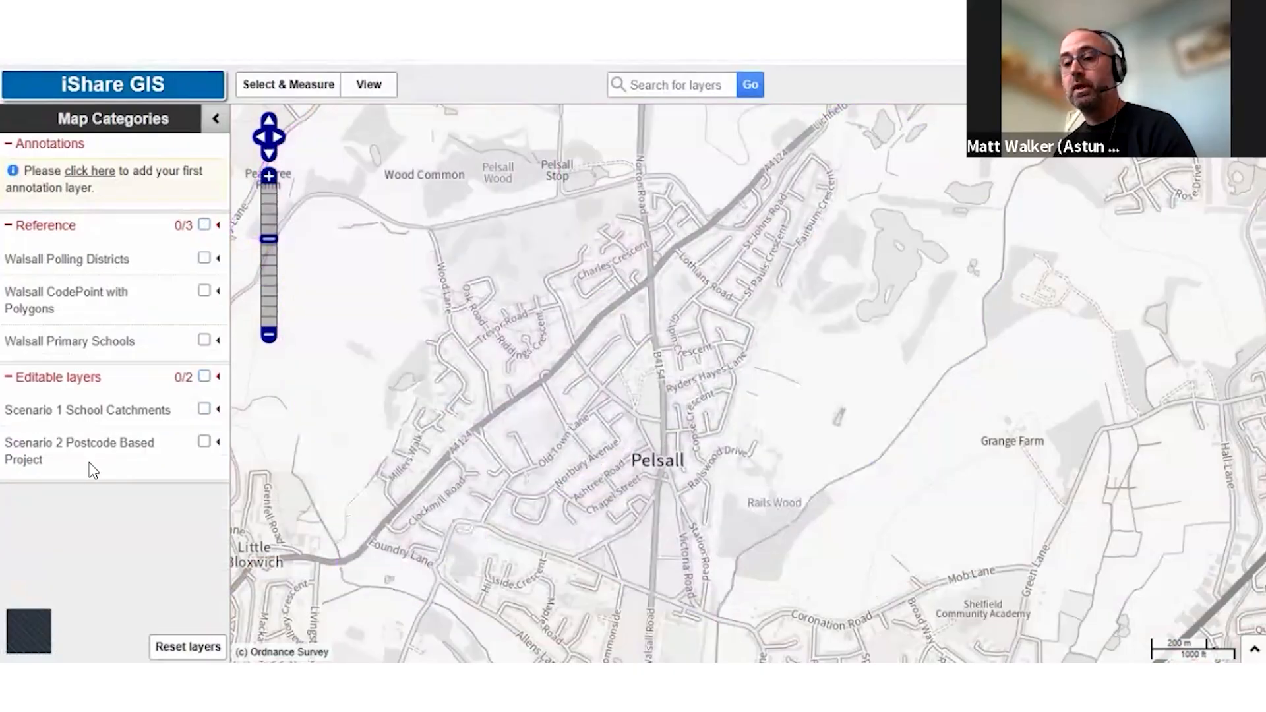
# With Scenario 2 Postcode Based Project shown, display Walsall CodePoint with Polygons around Birmingham Road and Jesson Road in Walsall
pyautogui.click(92, 466)
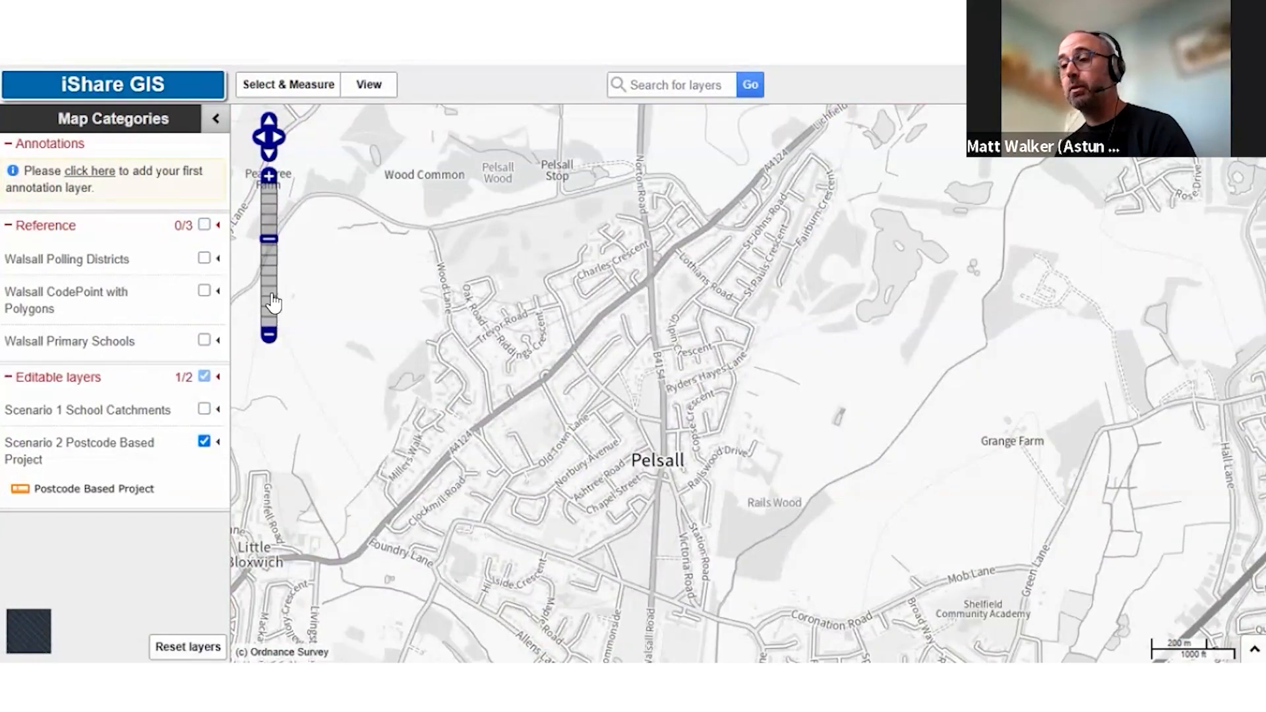
pyautogui.scroll(-3, 778, 433)
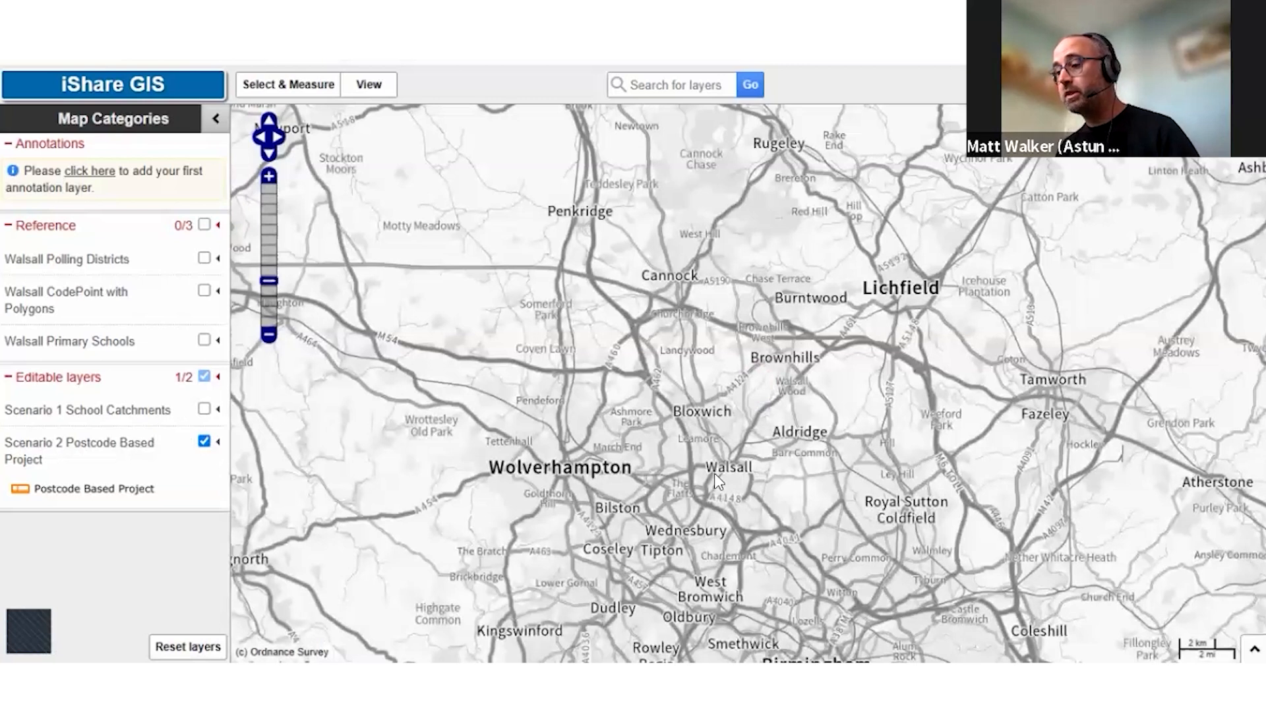
pyautogui.moveTo(707, 454); pyautogui.dragTo(761, 500)
pyautogui.moveTo(763, 390); pyautogui.dragTo(853, 494)
pyautogui.scroll(1, 739, 393)
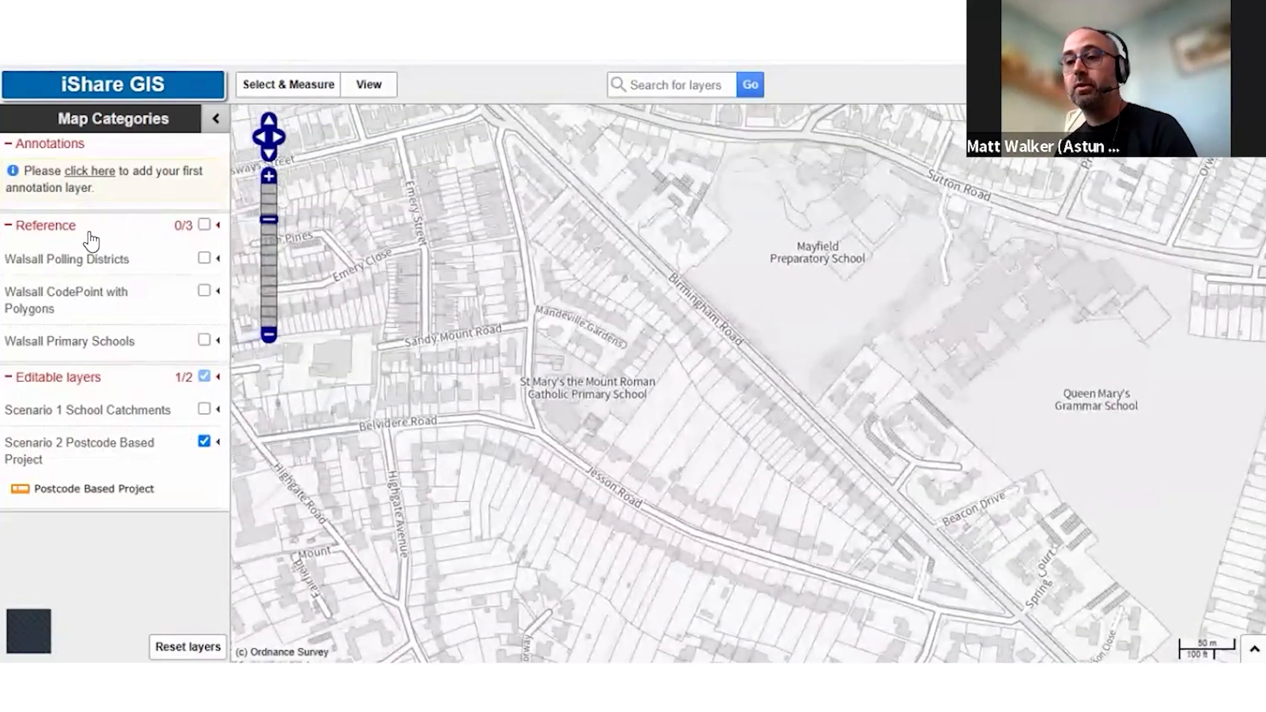
pyautogui.click(204, 291)
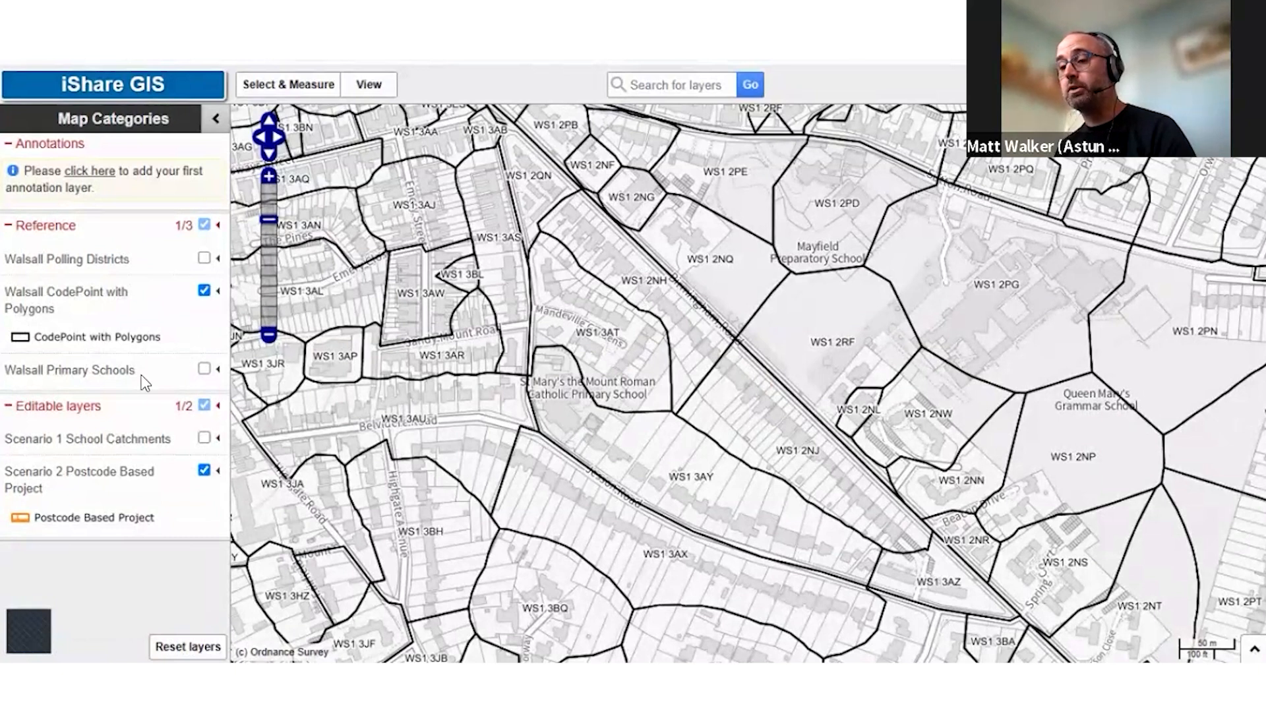
# Start an advanced edit for Scenario 2 Postcode Based Project with Walsall CodePoint with Polygons as the source layer
pyautogui.click(217, 471)
pyautogui.click(204, 470)
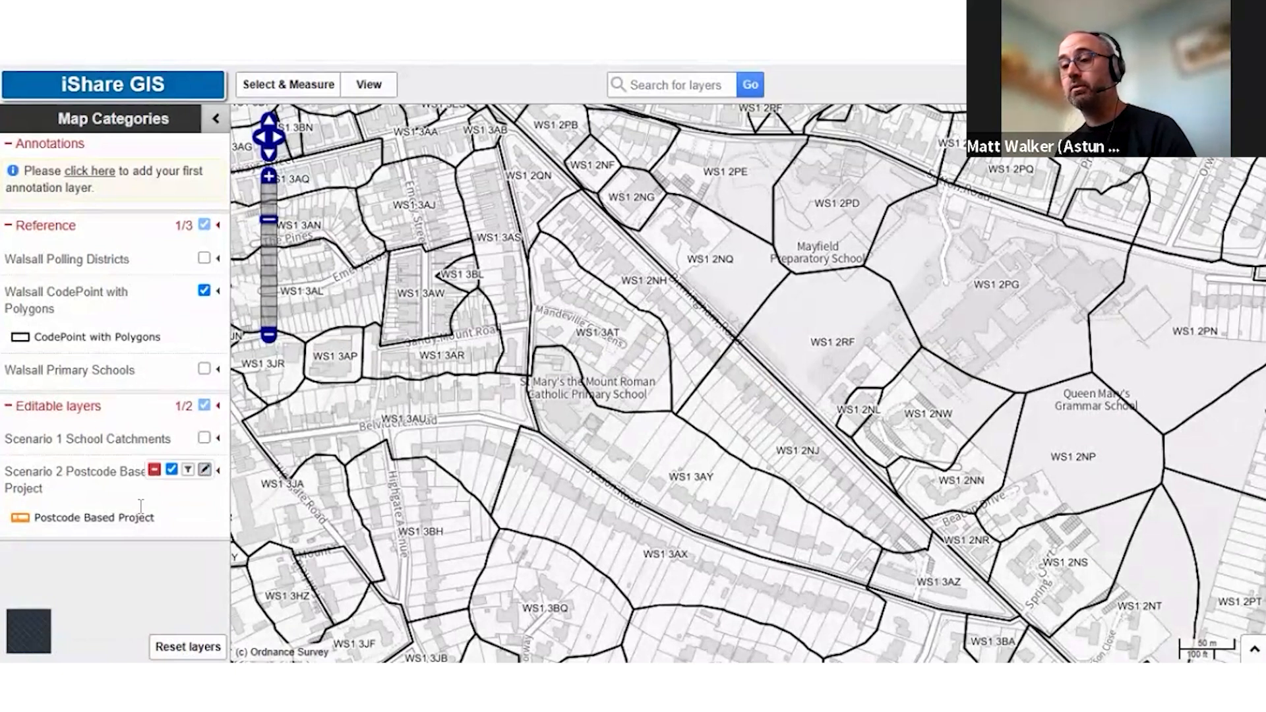
pyautogui.click(93, 196)
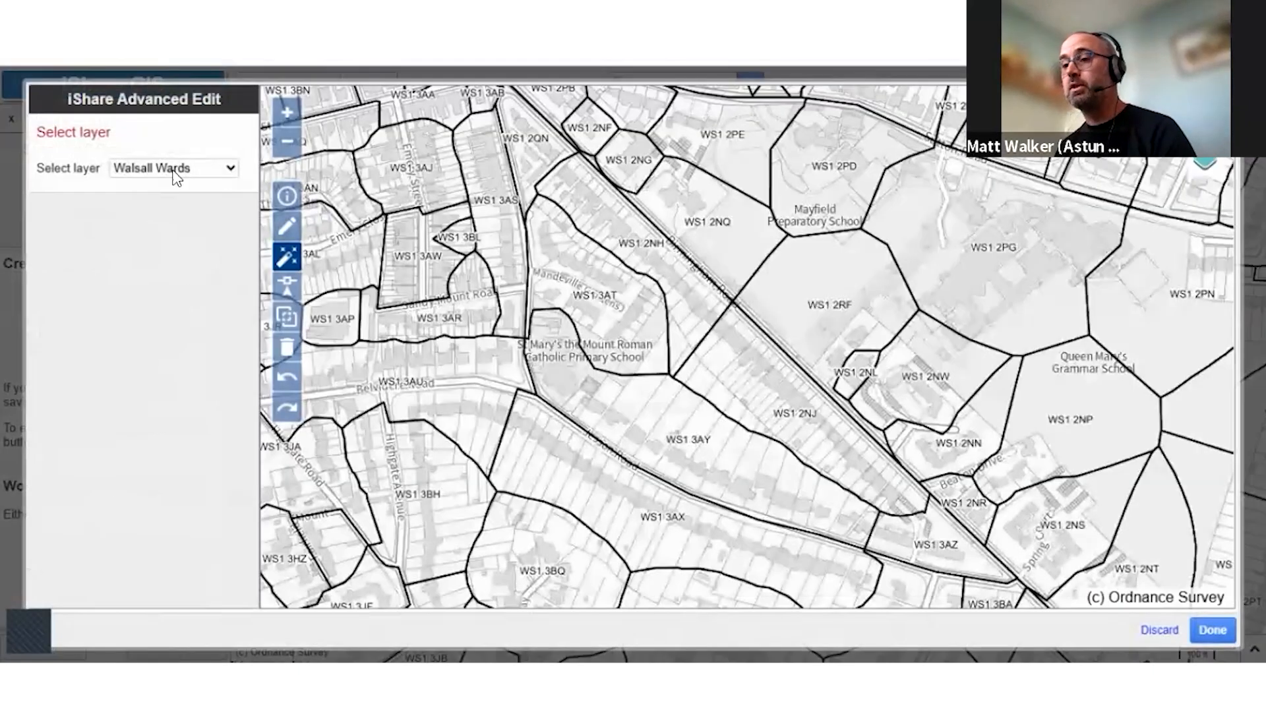
pyautogui.click(174, 168)
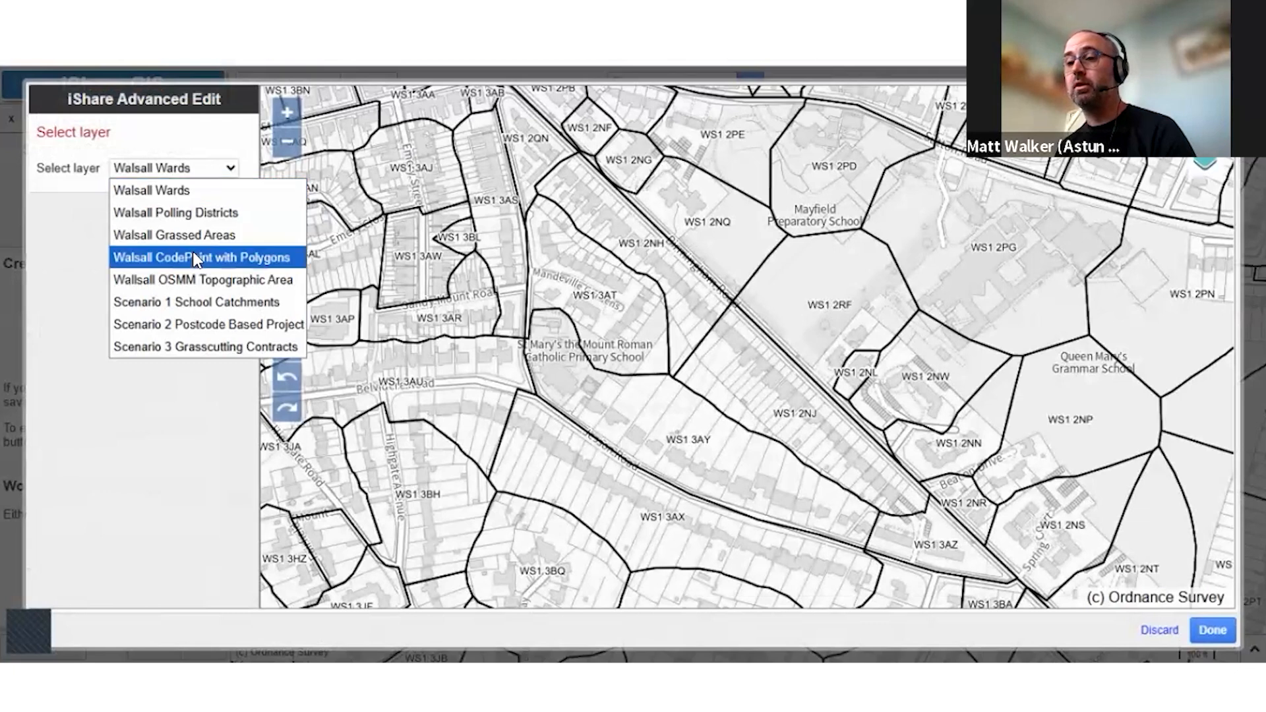
pyautogui.press('Return')
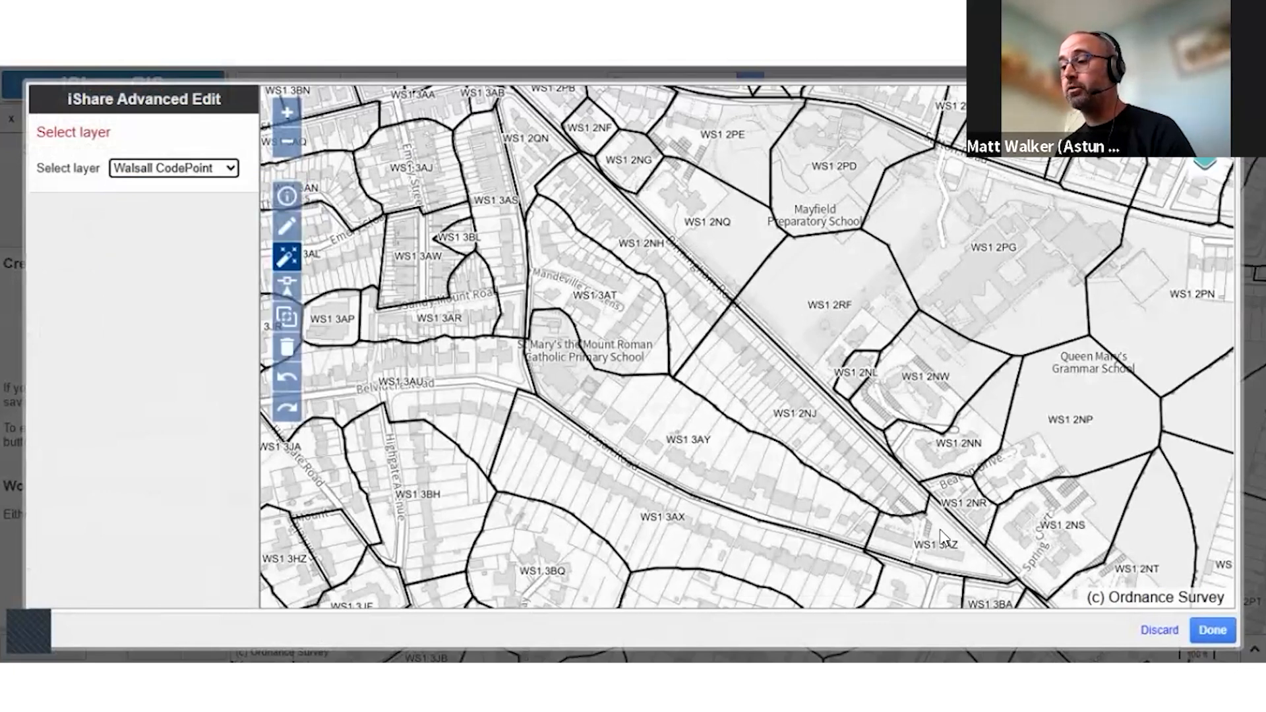
# Build the project area from postcode polygons WS1 2NJ, WS1 3AZ, WS1 3AY, WS1 3AT, WS1 2NH and WS1 2QN
pyautogui.click(739, 465)
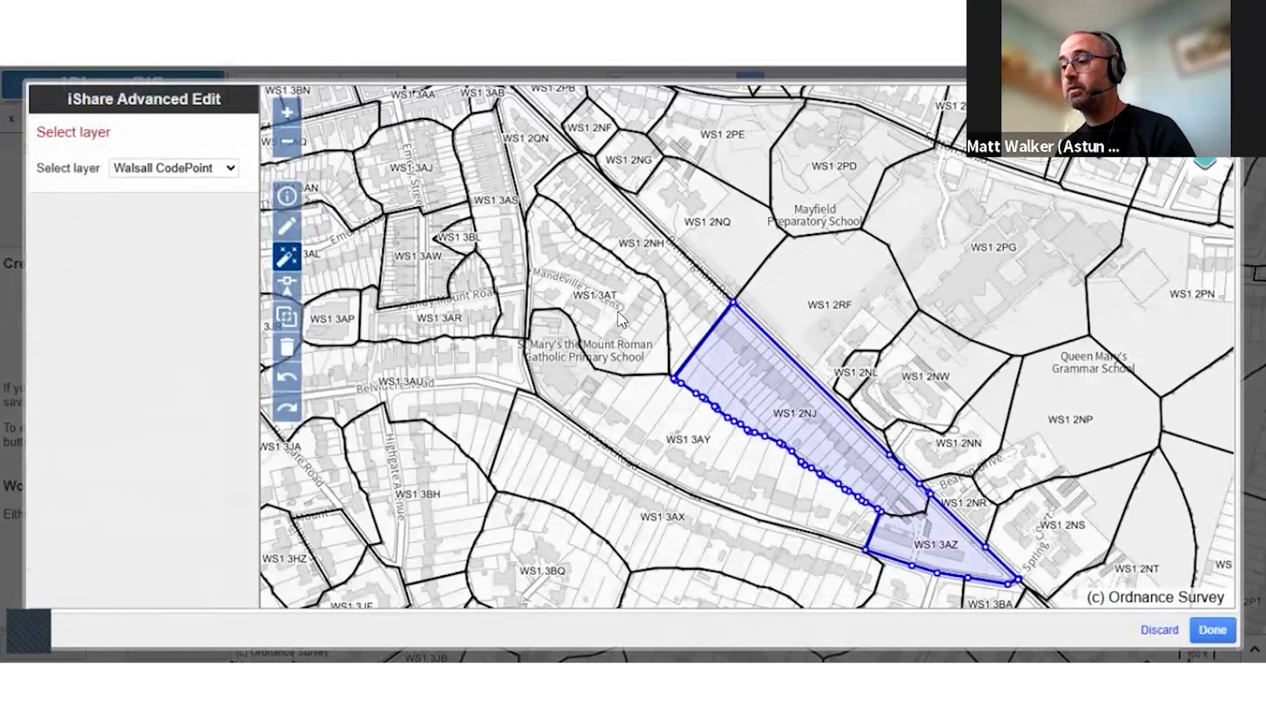
pyautogui.click(611, 310)
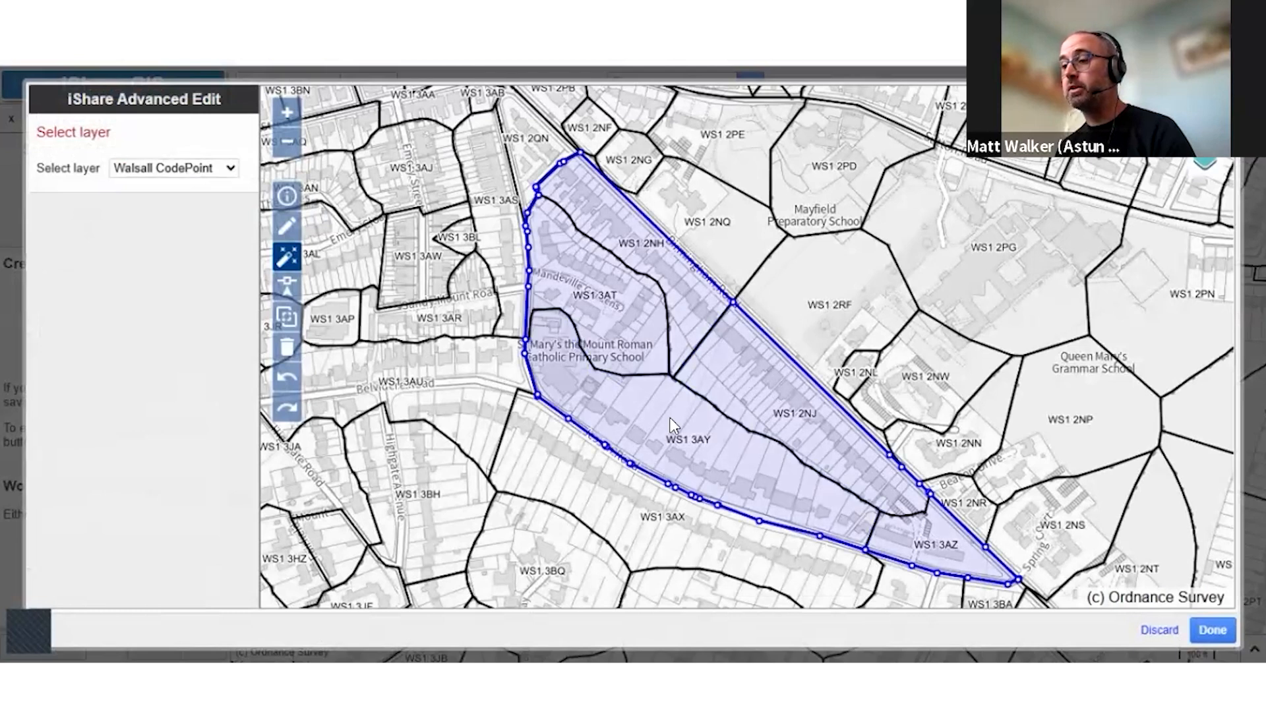
pyautogui.moveTo(642, 310); pyautogui.dragTo(649, 443)
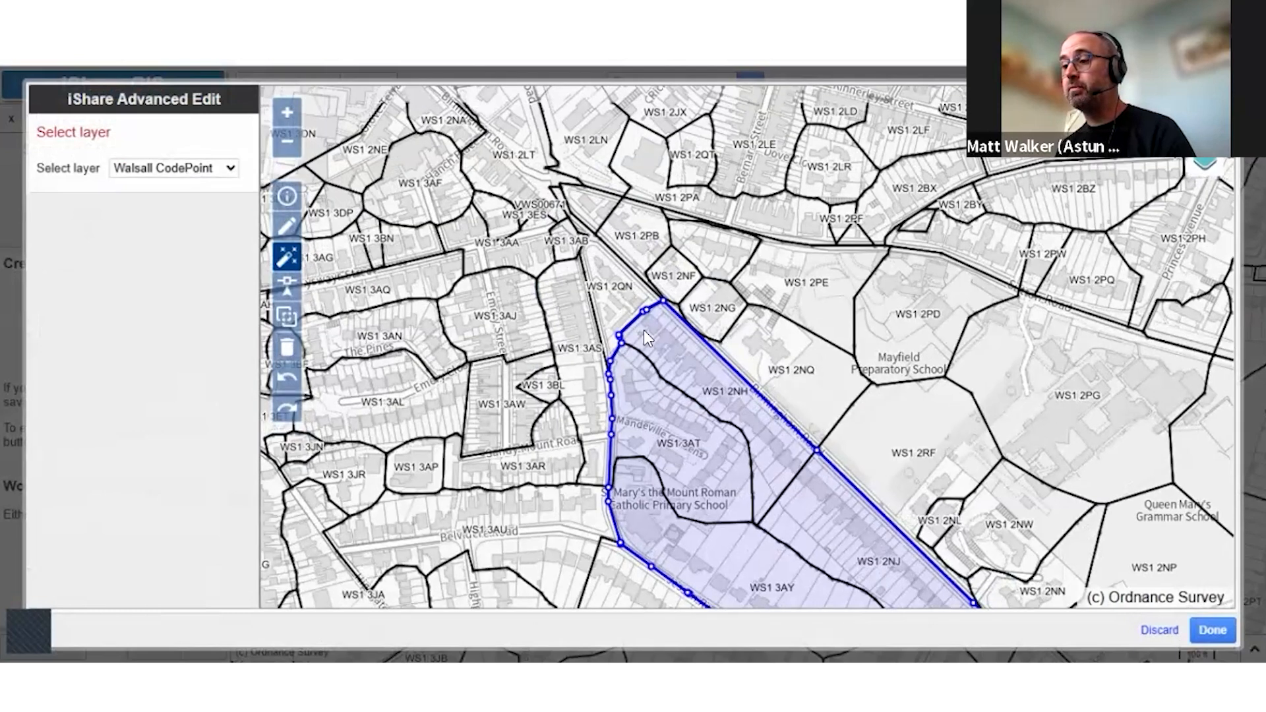
pyautogui.moveTo(824, 489); pyautogui.dragTo(754, 365)
pyautogui.moveTo(591, 218); pyautogui.dragTo(649, 309)
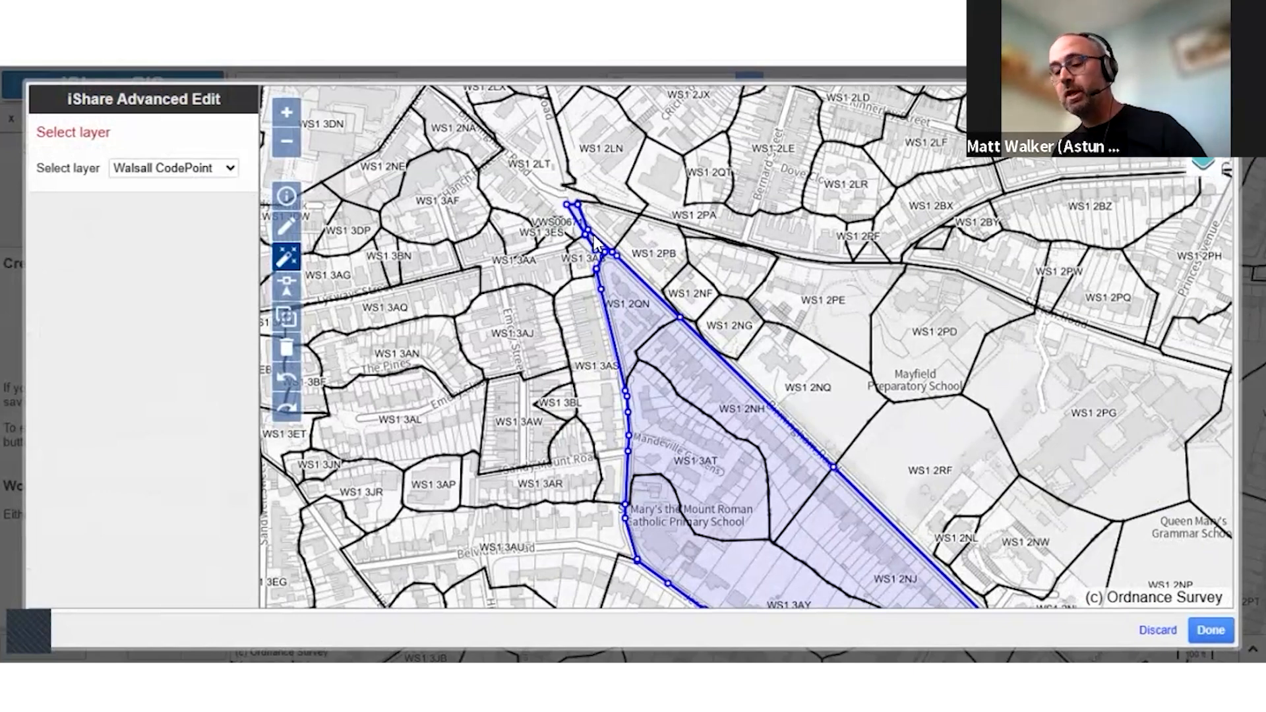
# Reshape the project area's northern tip near Lysways House by moving its western corner south and adding a vertex beside it
pyautogui.moveTo(548, 187); pyautogui.dragTo(629, 262)
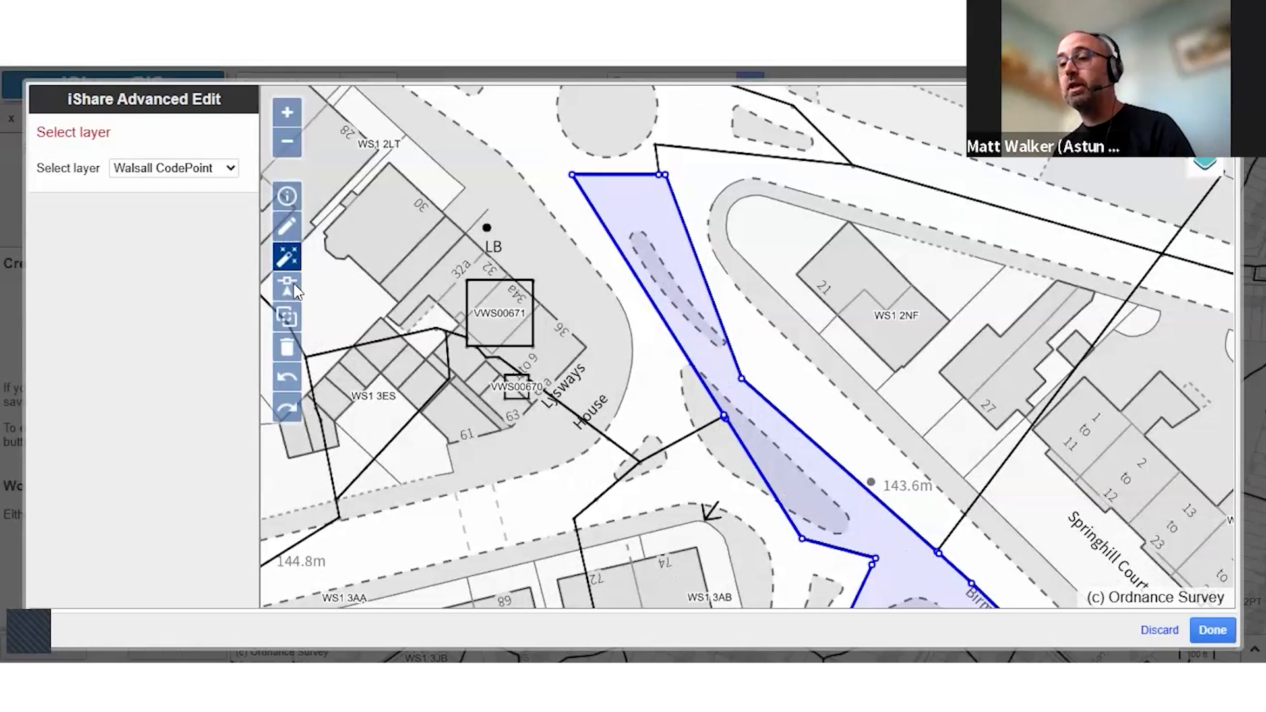
pyautogui.click(573, 175)
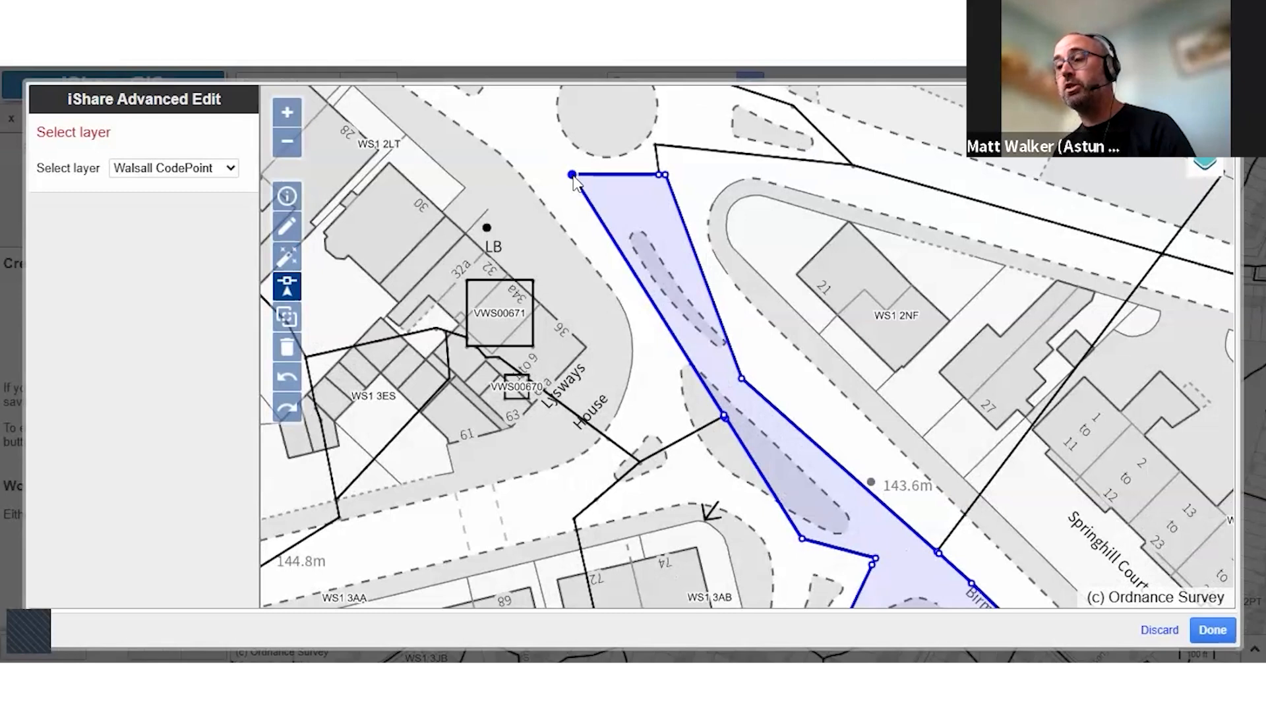
pyautogui.moveTo(574, 177); pyautogui.dragTo(570, 219)
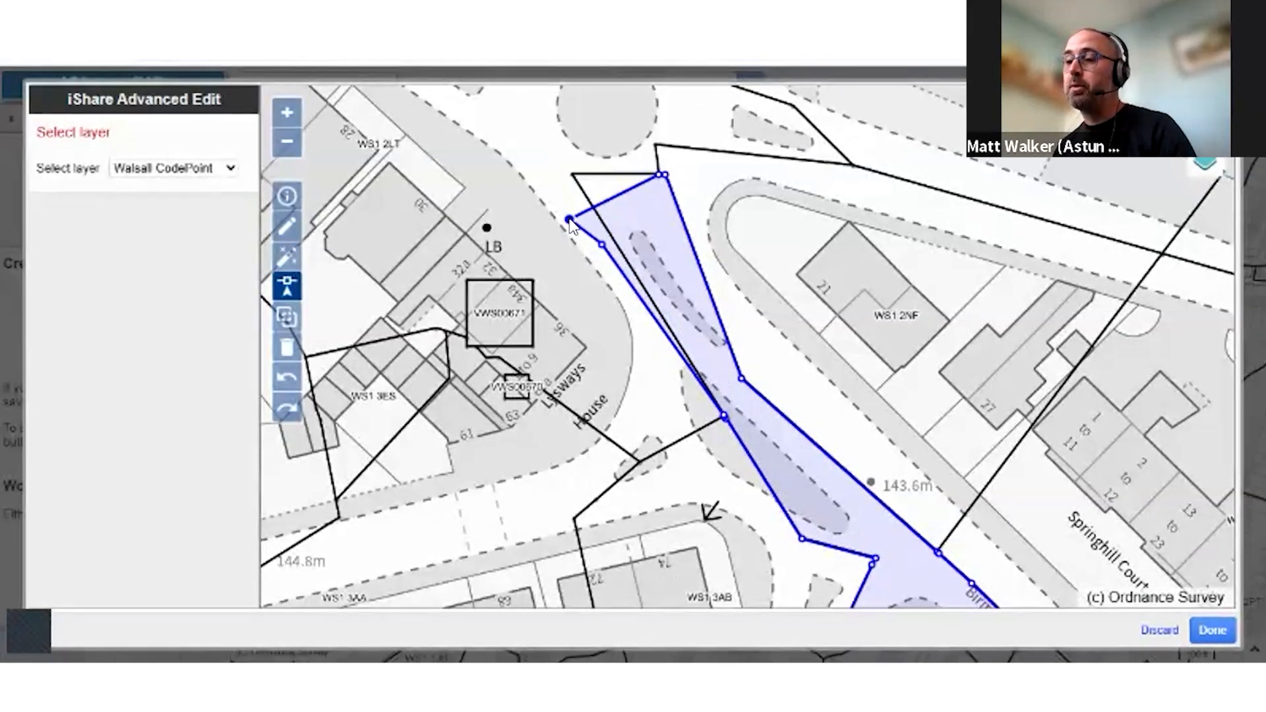
pyautogui.moveTo(569, 219)
pyautogui.mouseDown()
pyautogui.moveTo(585, 203)
pyautogui.moveTo(579, 175)
pyautogui.moveTo(598, 216)
pyautogui.moveTo(553, 277)
pyautogui.moveTo(476, 276)
pyautogui.moveTo(534, 307)
pyautogui.moveTo(532, 344)
pyautogui.moveTo(532, 280)
pyautogui.moveTo(521, 277)
pyautogui.moveTo(569, 220)
pyautogui.mouseUp()
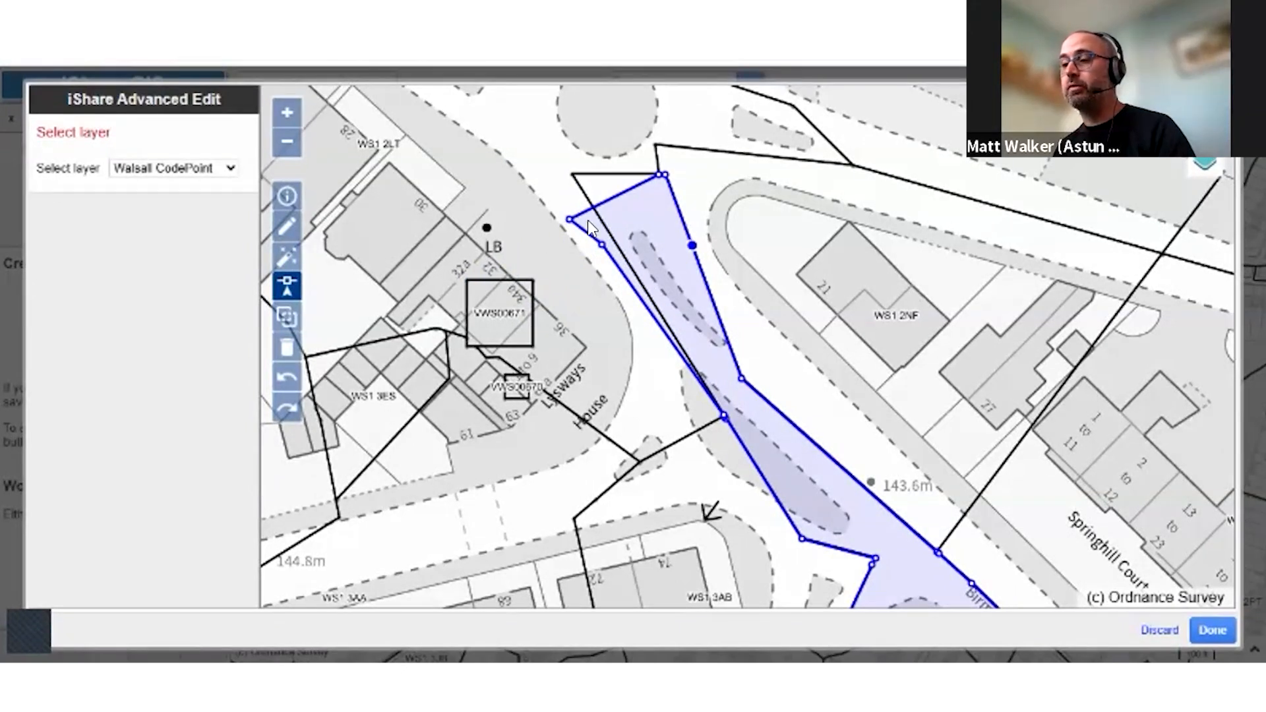
# Delete the added vertex, the moved western corner and the neighbouring vertex at the project area's northern tip
pyautogui.click(602, 245)
pyautogui.press('Delete')
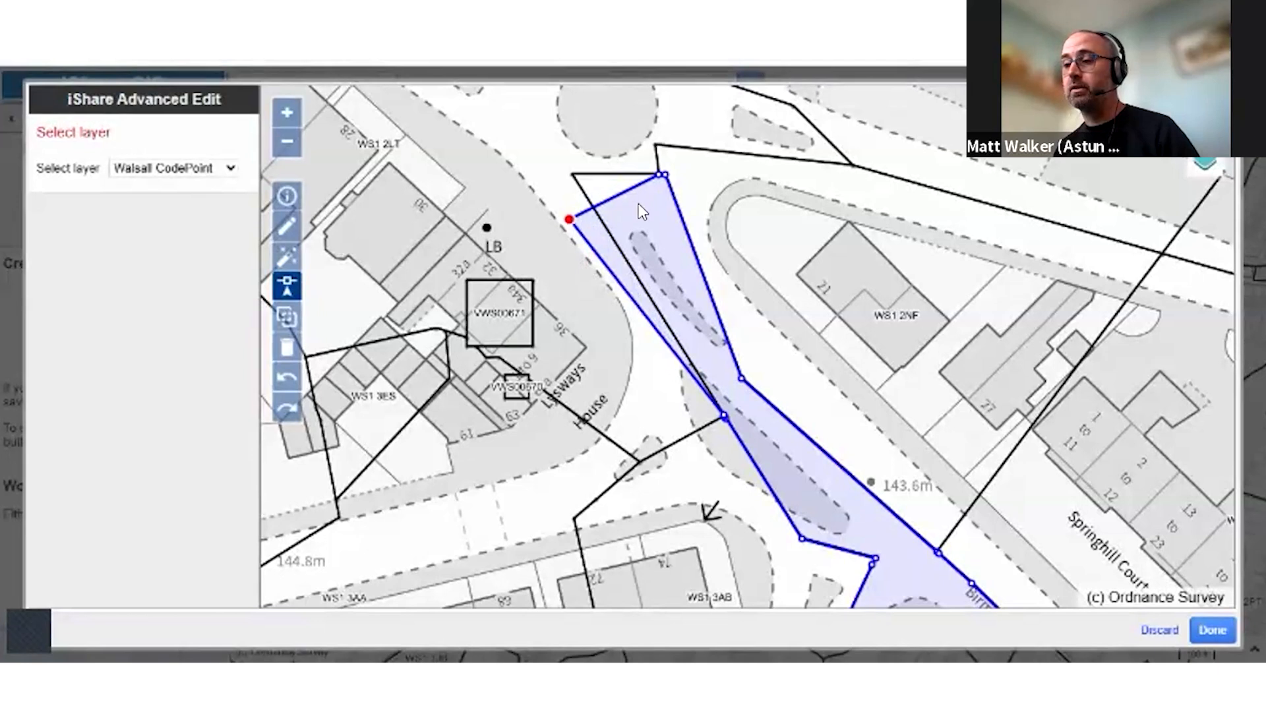
pyautogui.press('Delete')
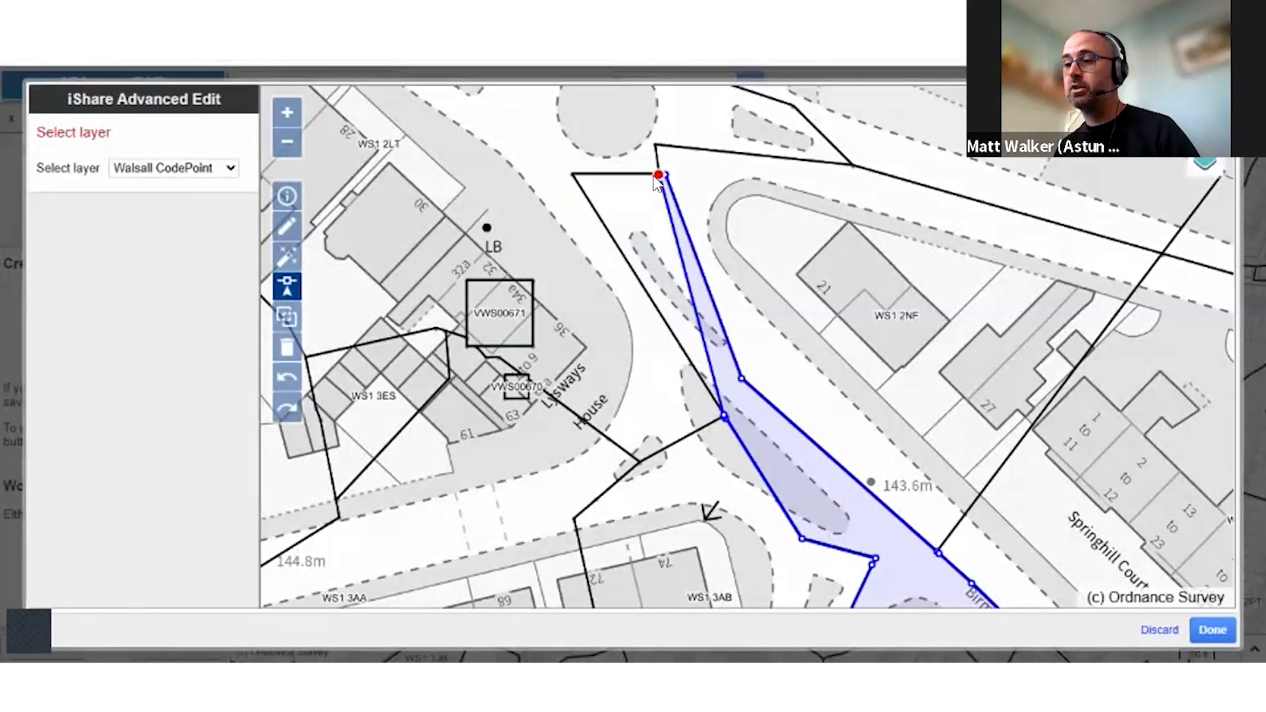
# Undo the vertex deletions and earlier edits step by step, and redo them up to the reshaped northern tip
pyautogui.click(292, 372)
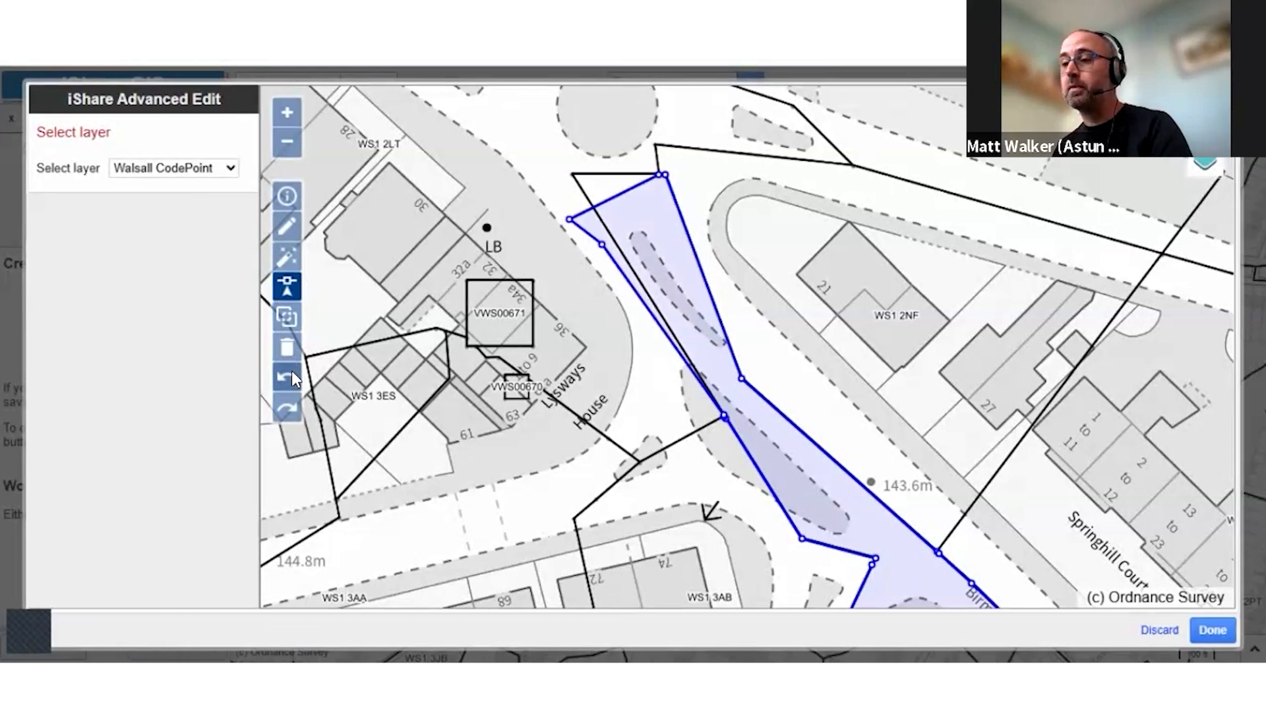
pyautogui.click(291, 373)
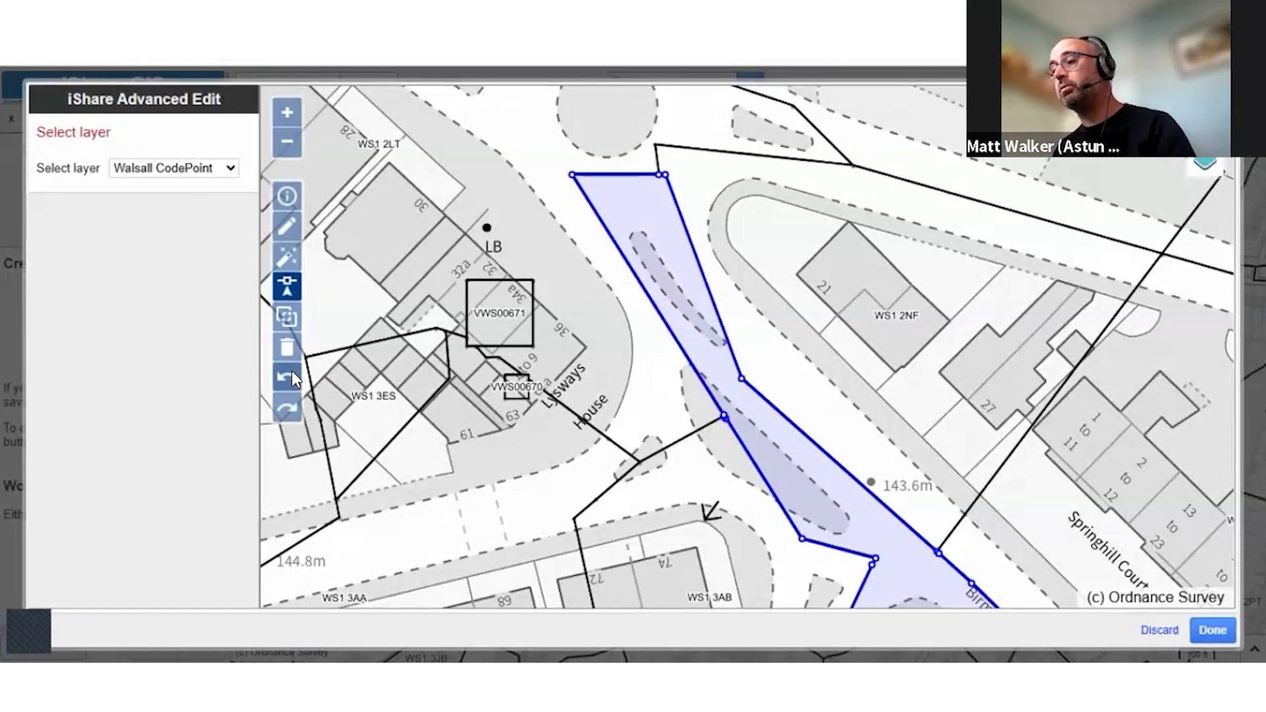
pyautogui.click(290, 403)
pyautogui.click(290, 404)
pyautogui.click(287, 144)
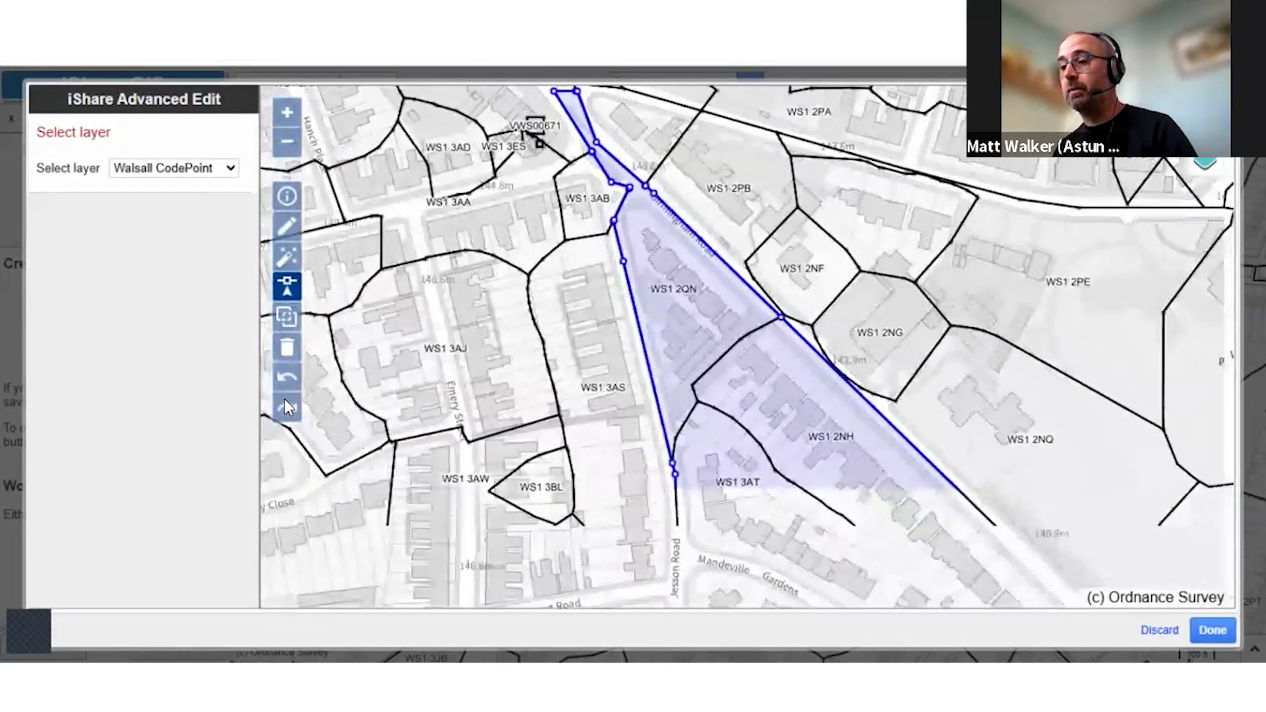
pyautogui.click(290, 378)
pyautogui.click(290, 378)
pyautogui.click(287, 410)
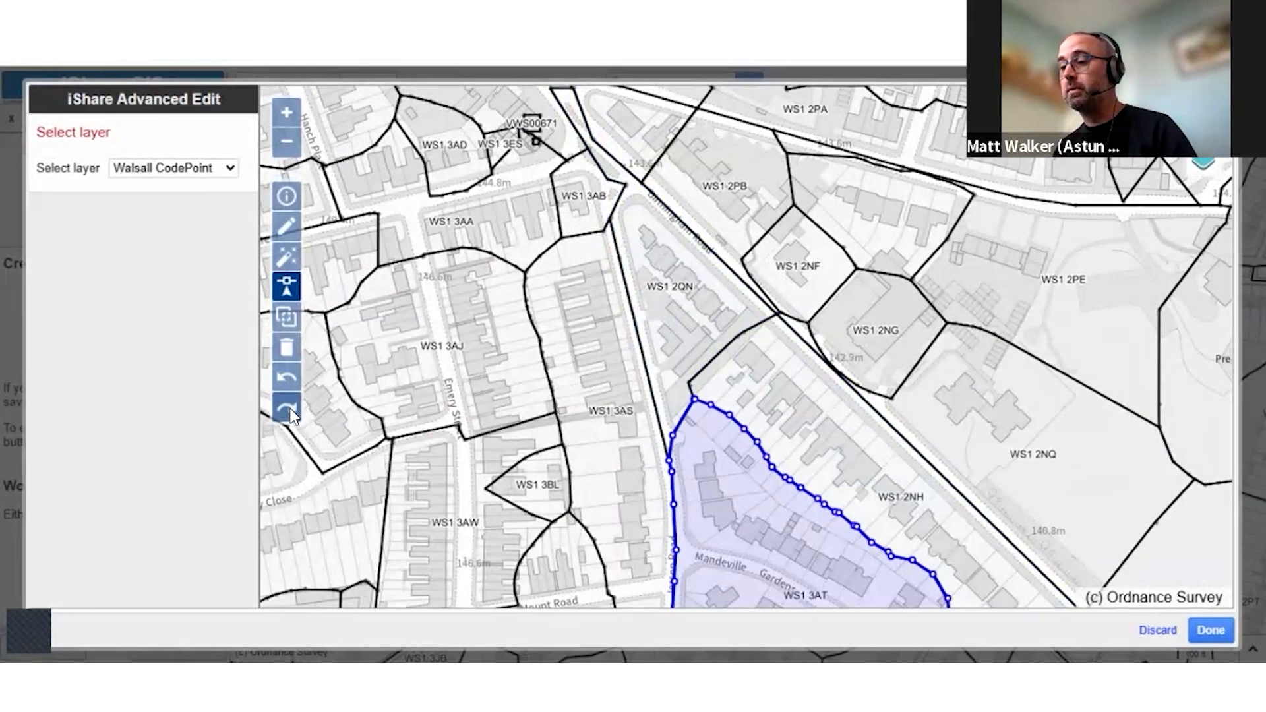
pyautogui.click(288, 410)
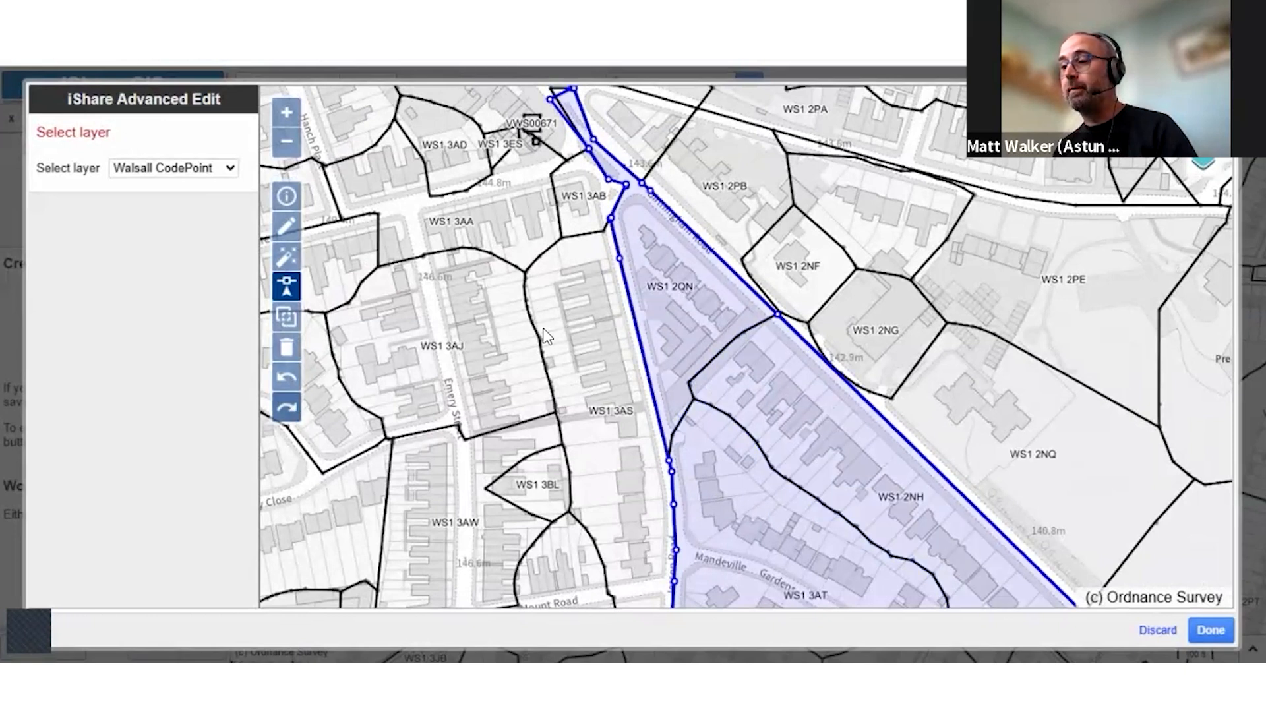
# Cut off the project area's northern tip above WS1 2QN by drawing a polygon around it across the road junction at Lysways House
pyautogui.moveTo(547, 356); pyautogui.dragTo(571, 467)
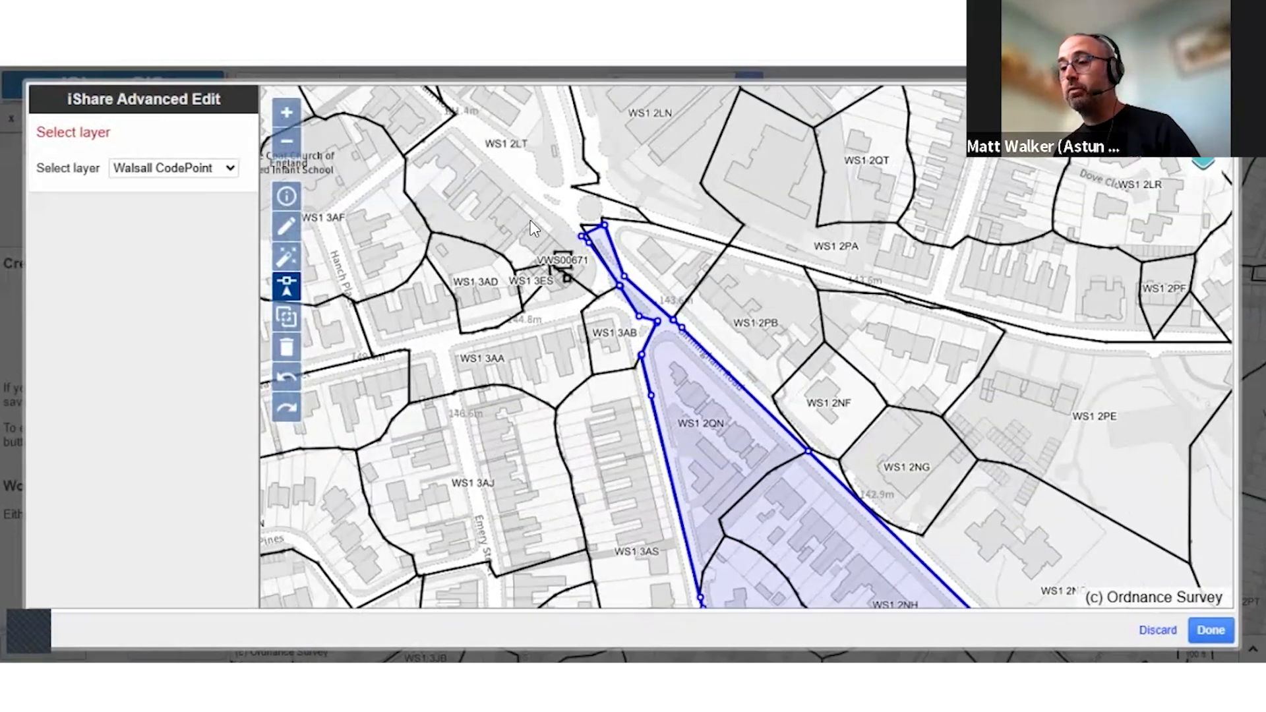
pyautogui.moveTo(551, 205); pyautogui.dragTo(691, 351)
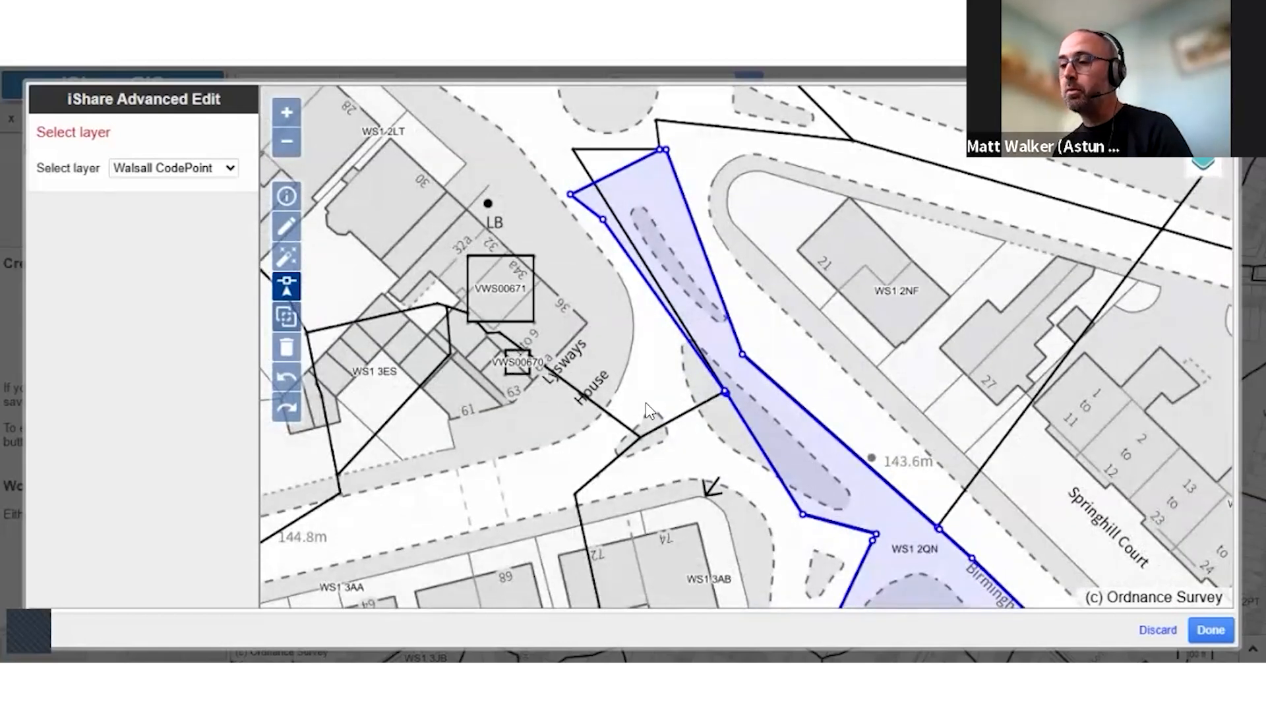
pyautogui.click(287, 317)
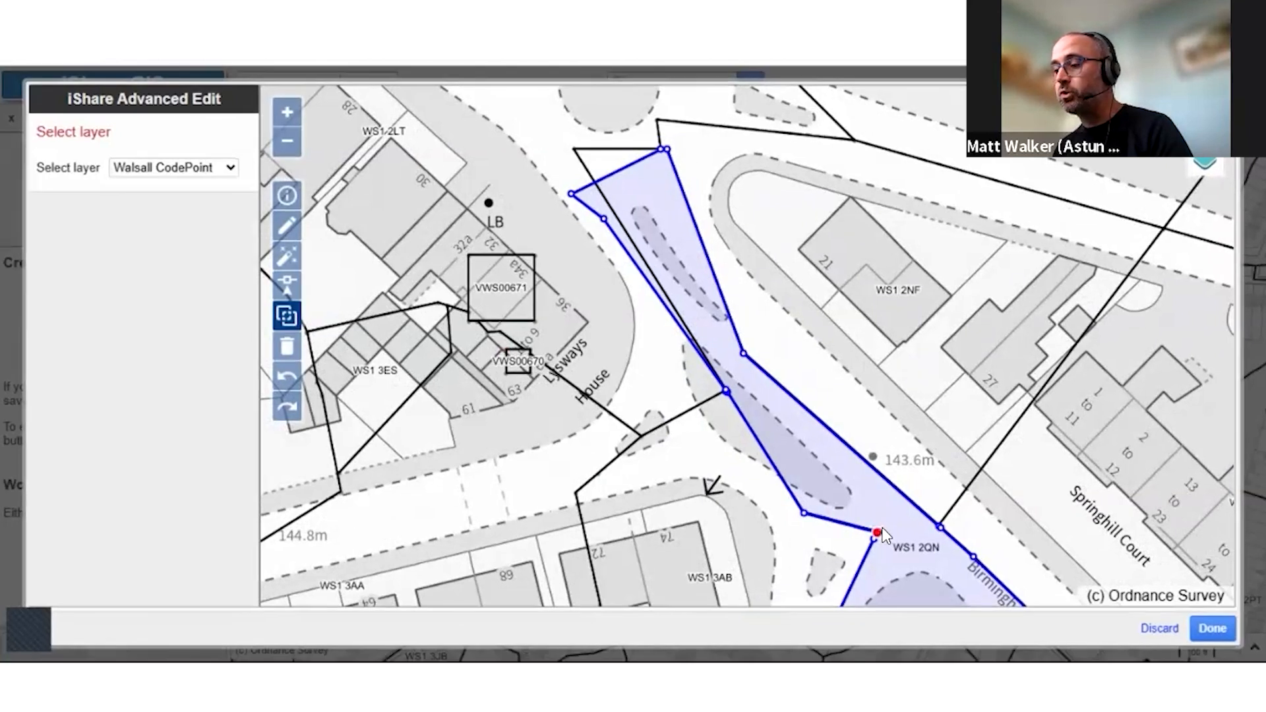
pyautogui.click(939, 526)
pyautogui.click(931, 399)
pyautogui.click(760, 210)
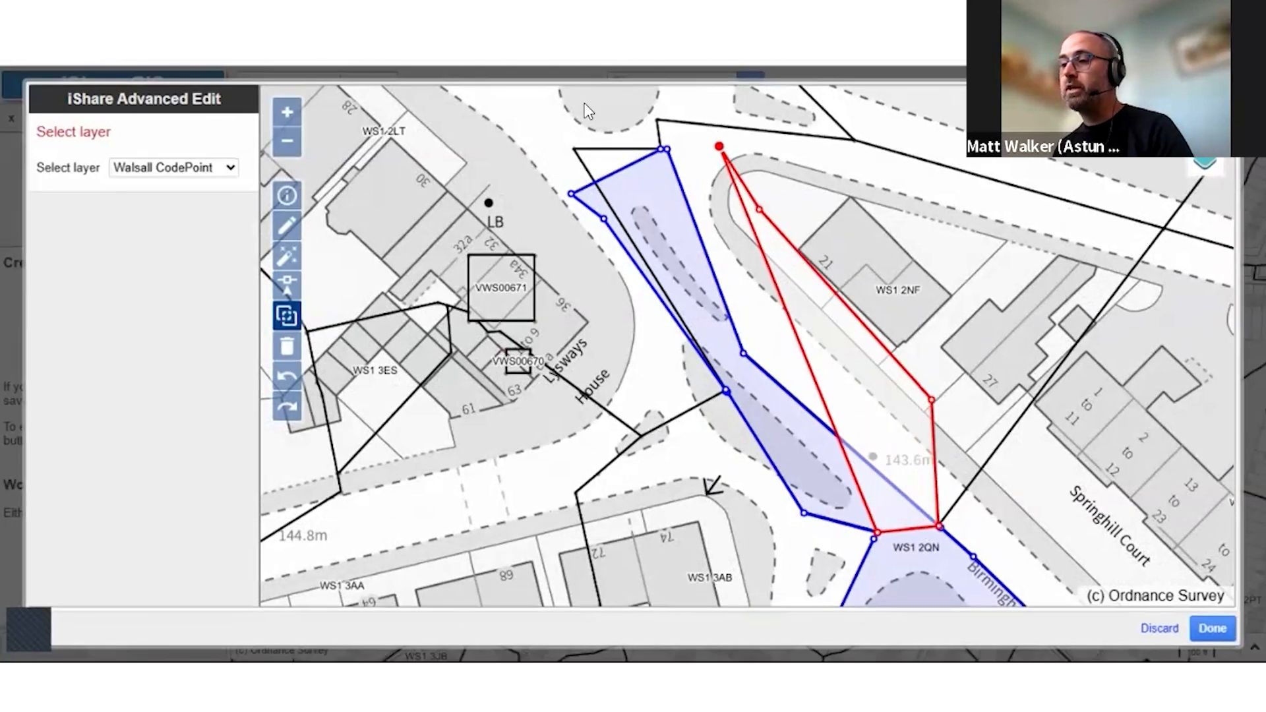
pyautogui.click(709, 126)
pyautogui.click(588, 104)
pyautogui.click(511, 125)
pyautogui.click(518, 295)
pyautogui.click(657, 489)
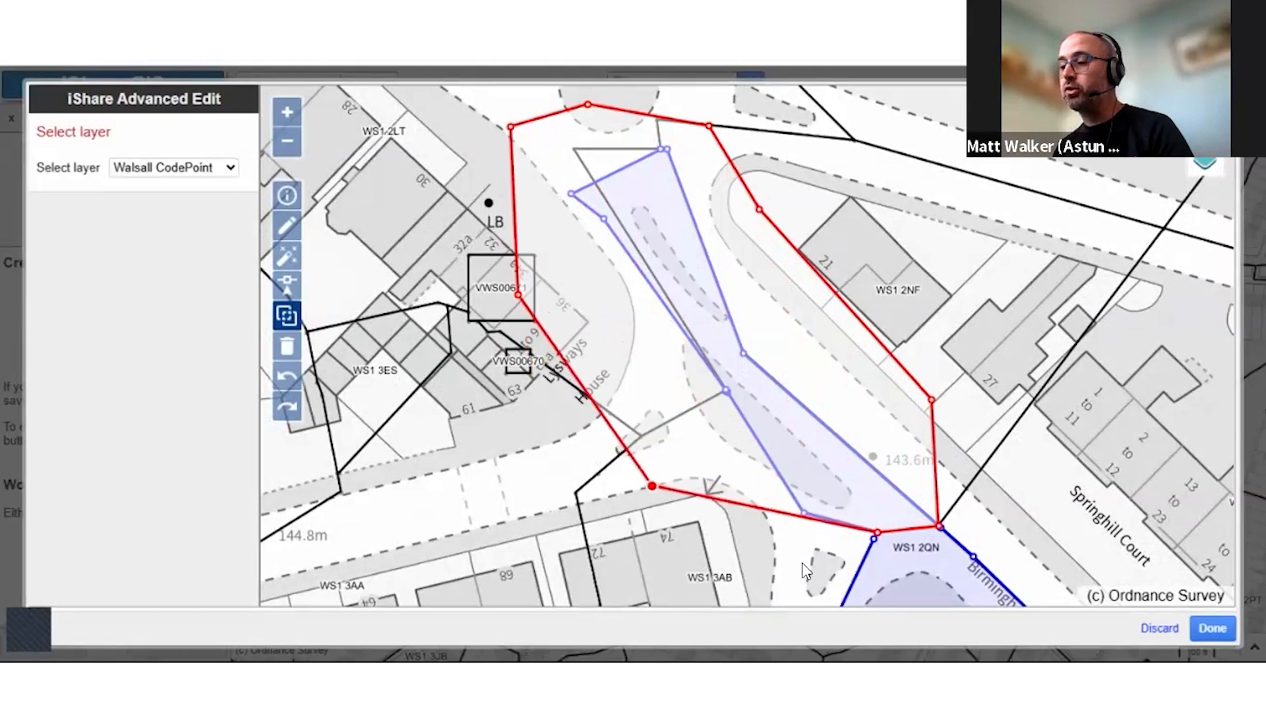
pyautogui.click(803, 564)
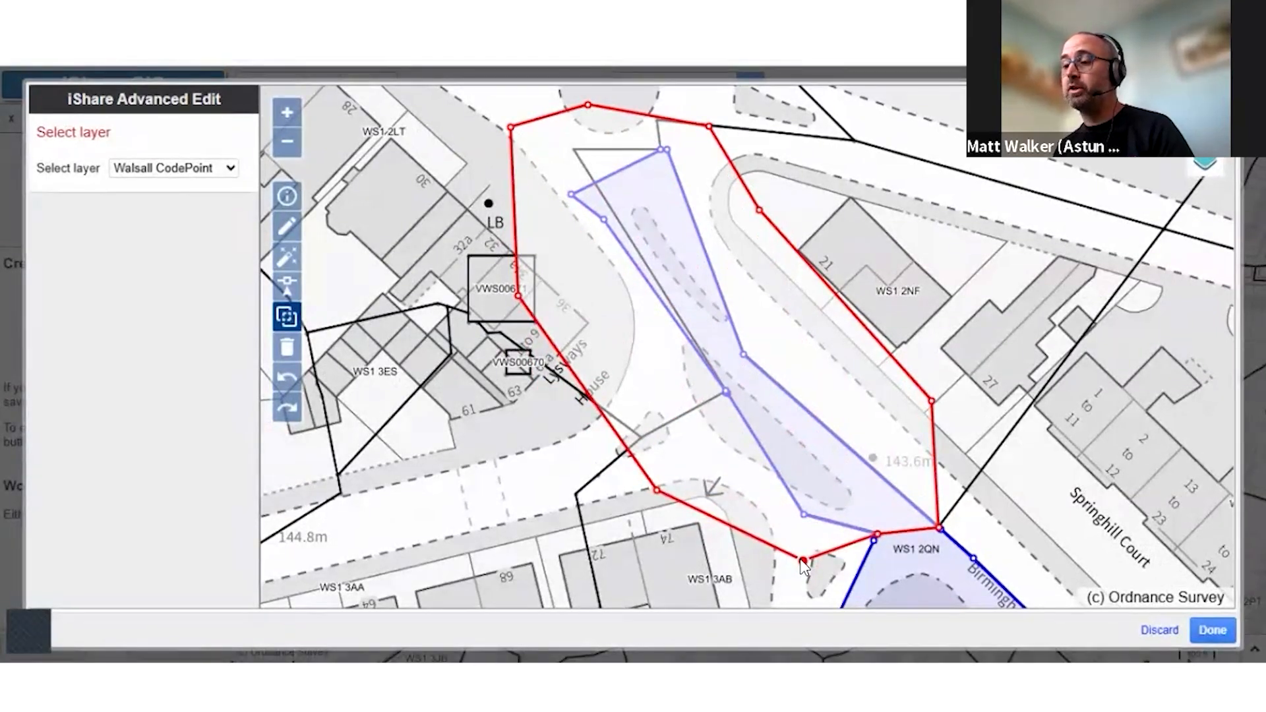
# Cut a small four-sided hole in the project area beside the Elmsdale Court buildings and undo it
pyautogui.moveTo(694, 284); pyautogui.dragTo(579, 169)
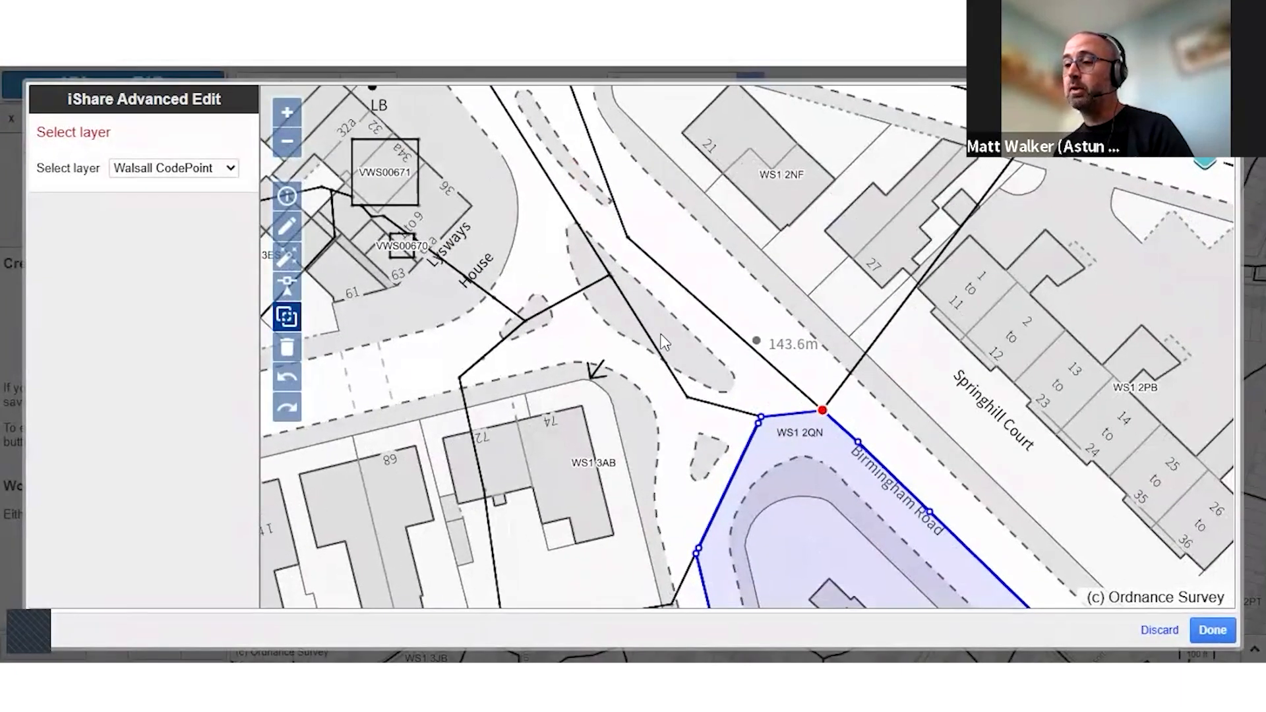
pyautogui.moveTo(635, 323)
pyautogui.mouseDown()
pyautogui.moveTo(620, 300)
pyautogui.moveTo(614, 398)
pyautogui.mouseUp()
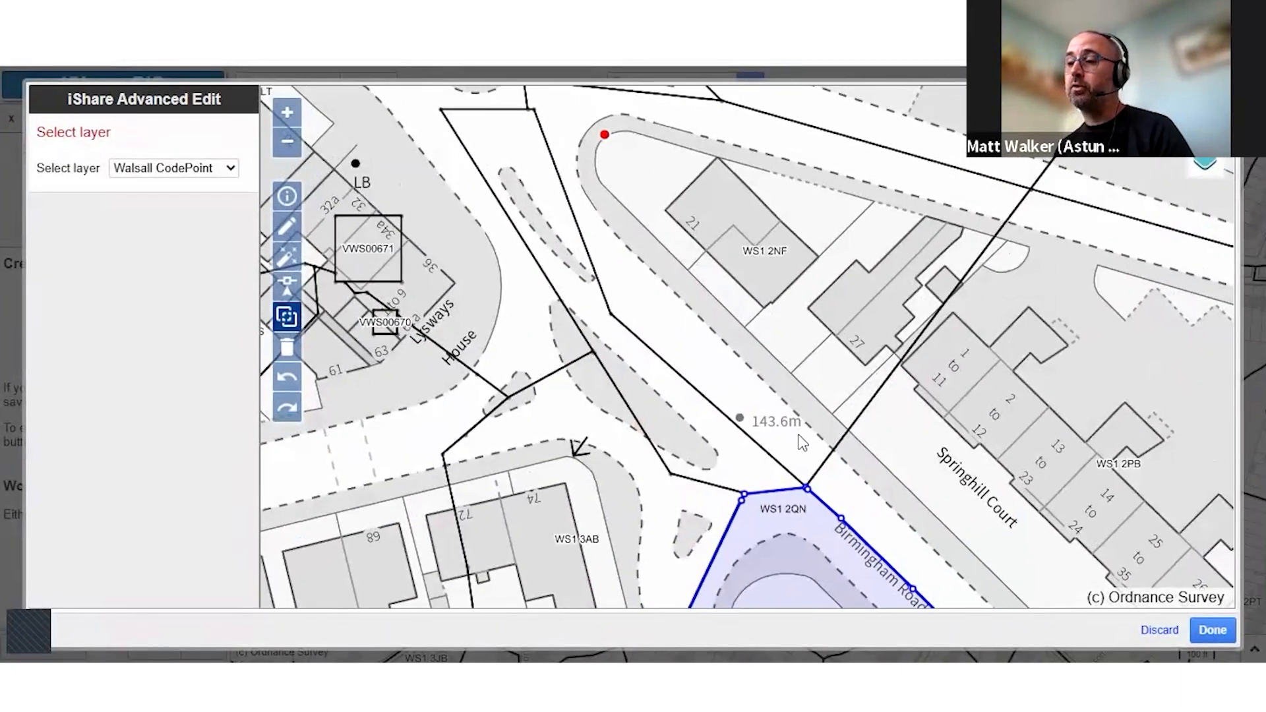
pyautogui.moveTo(666, 476); pyautogui.dragTo(592, 307)
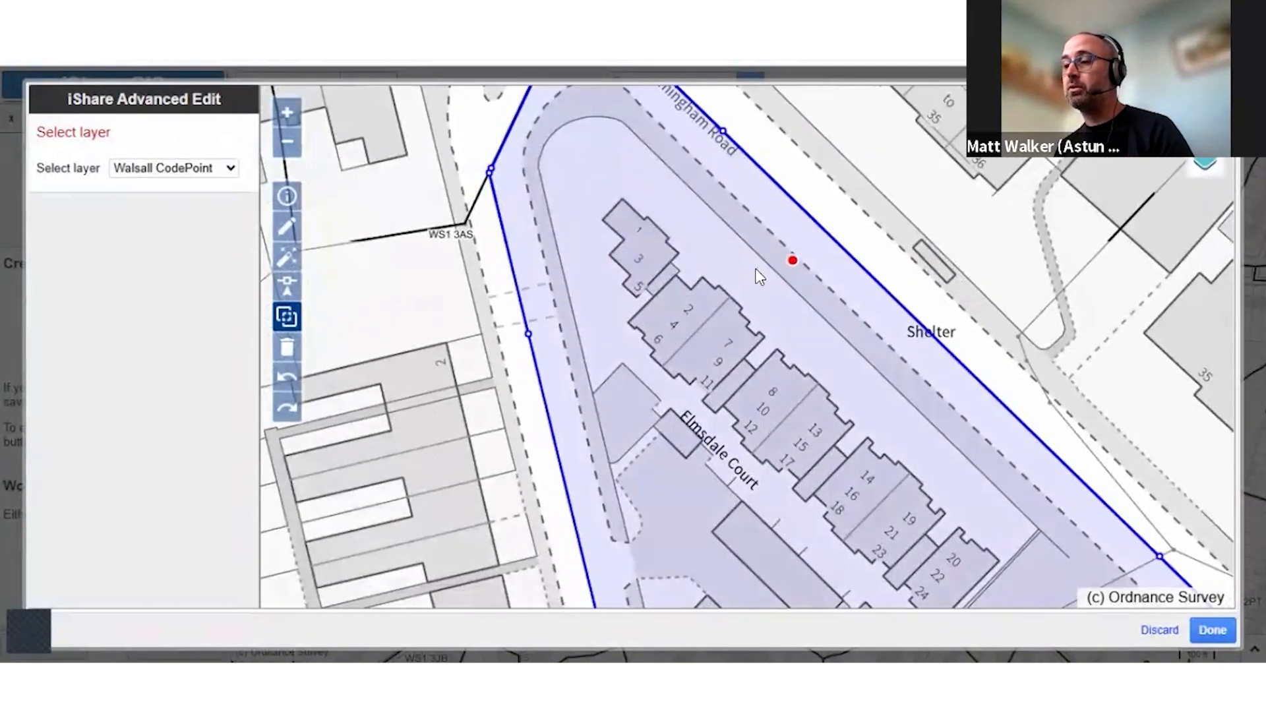
pyautogui.click(798, 332)
pyautogui.click(763, 338)
pyautogui.doubleClick(710, 291)
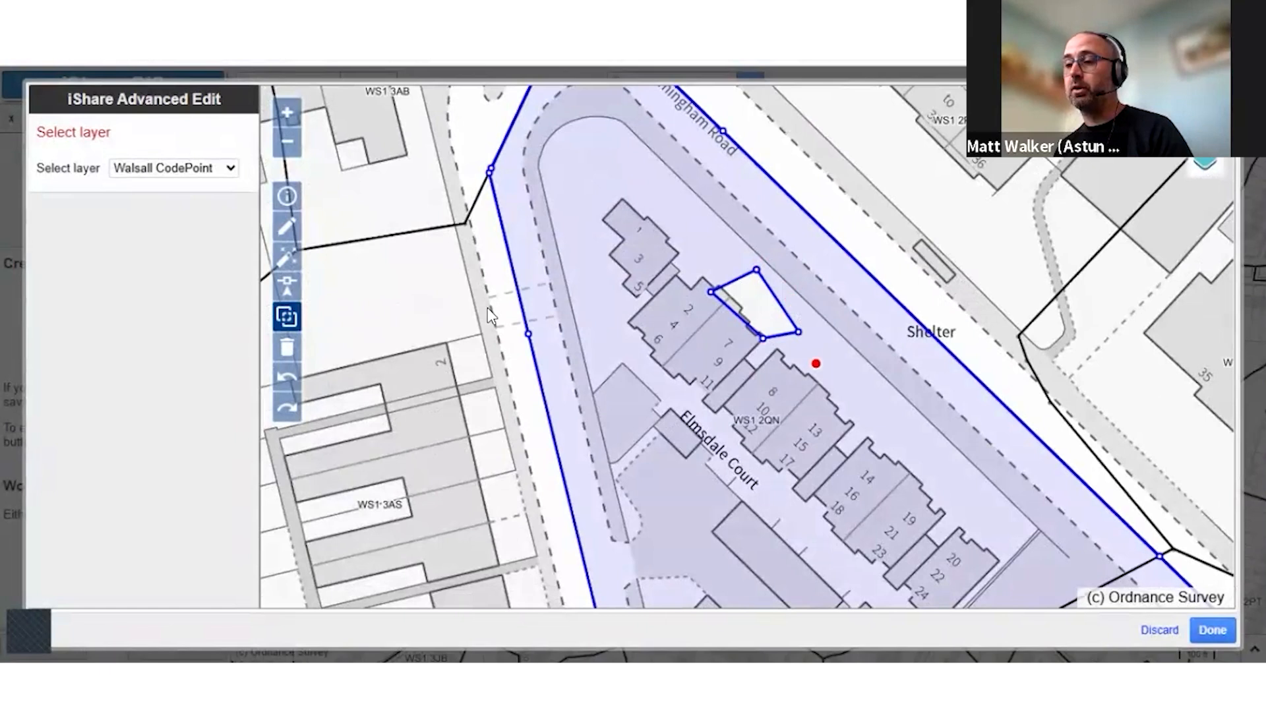
pyautogui.click(286, 372)
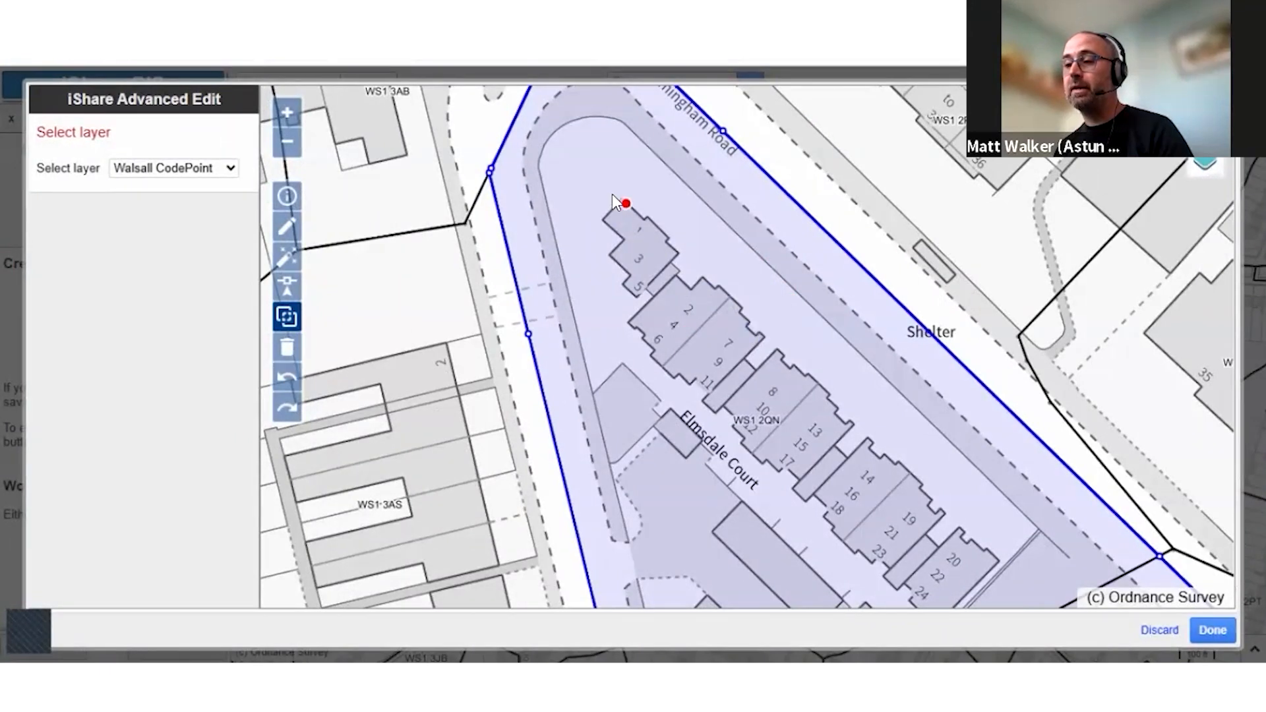
# Change the source layer to Wallsall OSMM Topographic Area for the part of the project area around Acorn Rest Home
pyautogui.moveTo(613, 196); pyautogui.dragTo(583, 261)
pyautogui.moveTo(621, 198); pyautogui.dragTo(622, 232)
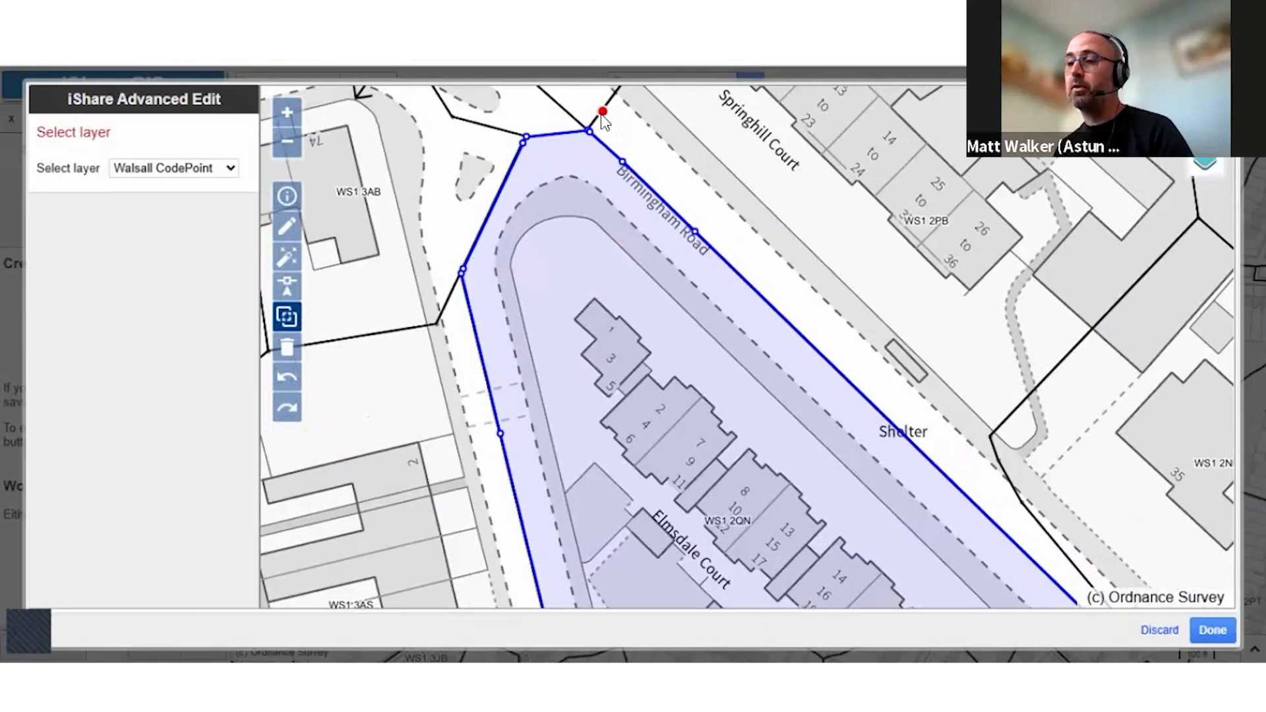
pyautogui.moveTo(400, 230); pyautogui.dragTo(434, 322)
pyautogui.moveTo(412, 275); pyautogui.dragTo(402, 238)
pyautogui.click(287, 140)
pyautogui.scroll(3, 692, 335)
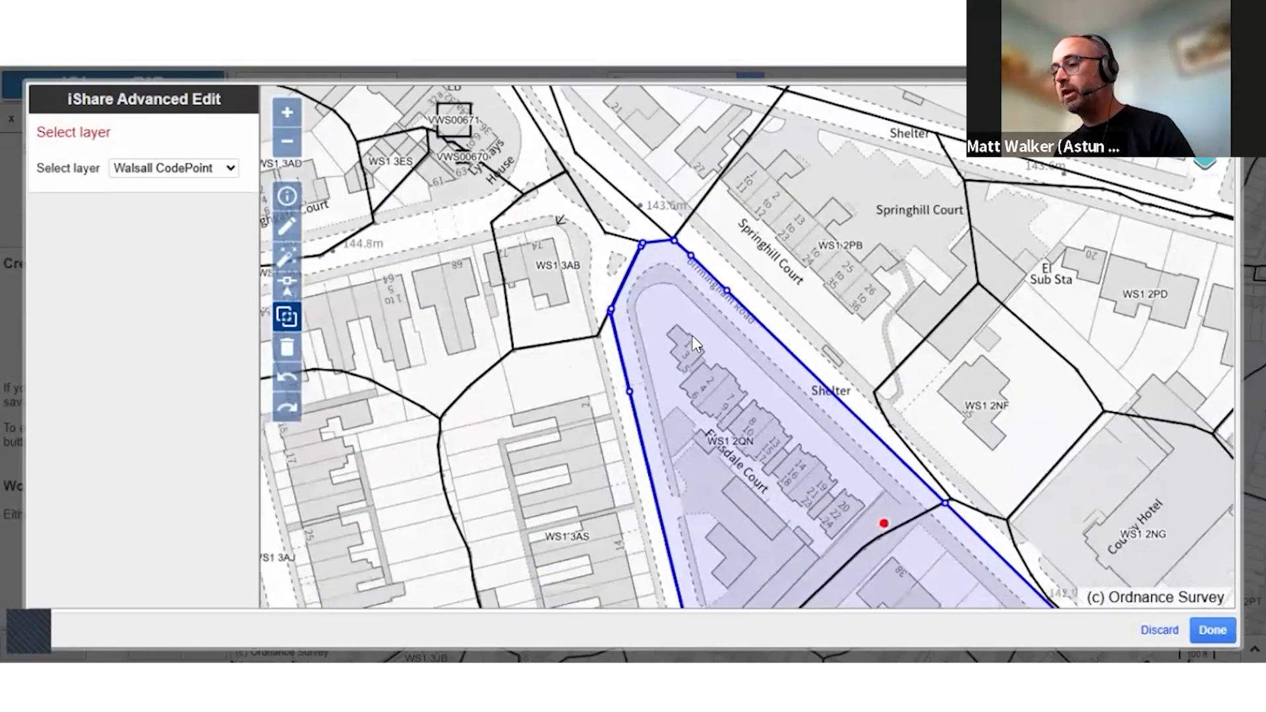
pyautogui.moveTo(798, 466); pyautogui.dragTo(633, 283)
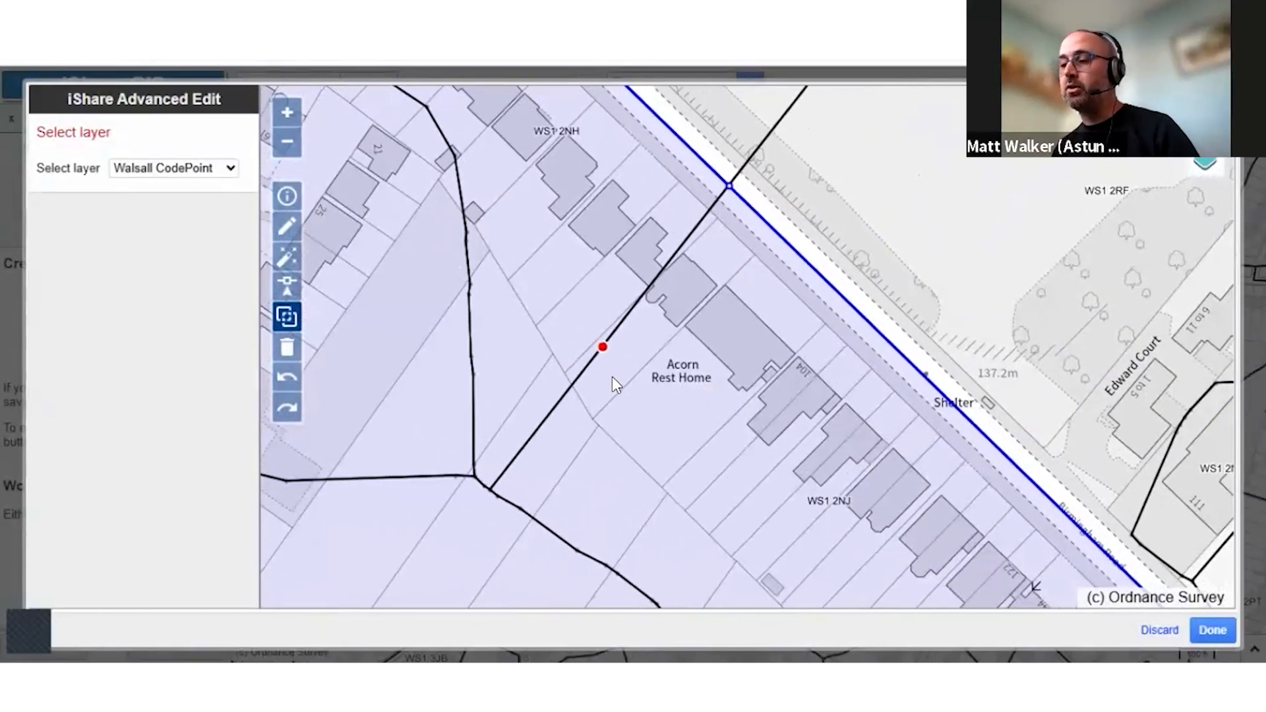
pyautogui.click(174, 167)
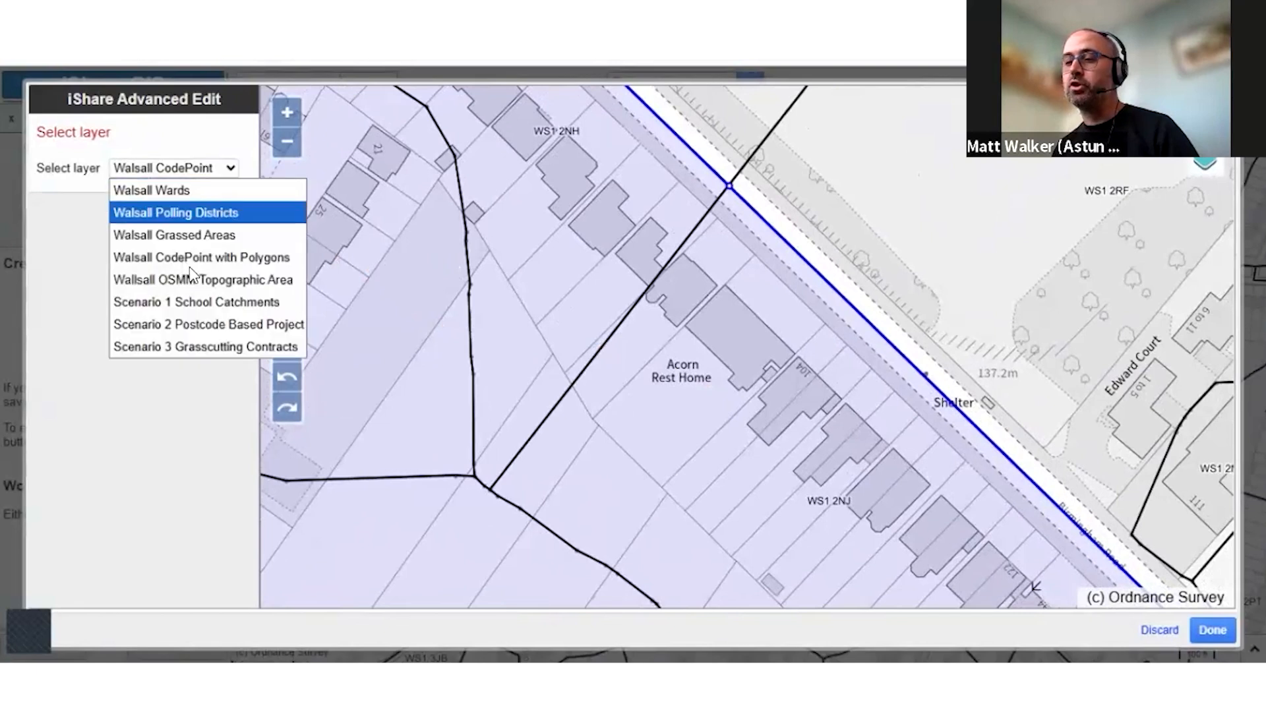
pyautogui.click(194, 280)
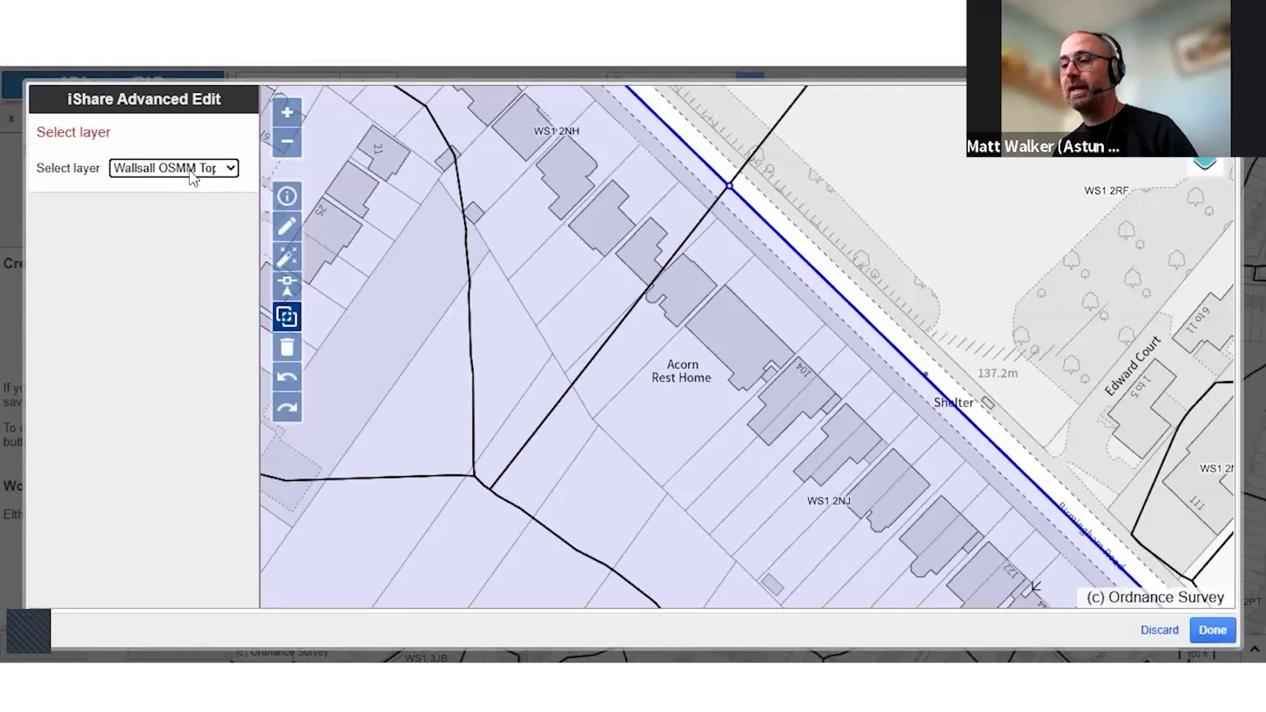
# Build the project area from the WS1 2NH and WS1 2NJ polygons of the Walsall CodePoint with Polygons layer
pyautogui.click(290, 253)
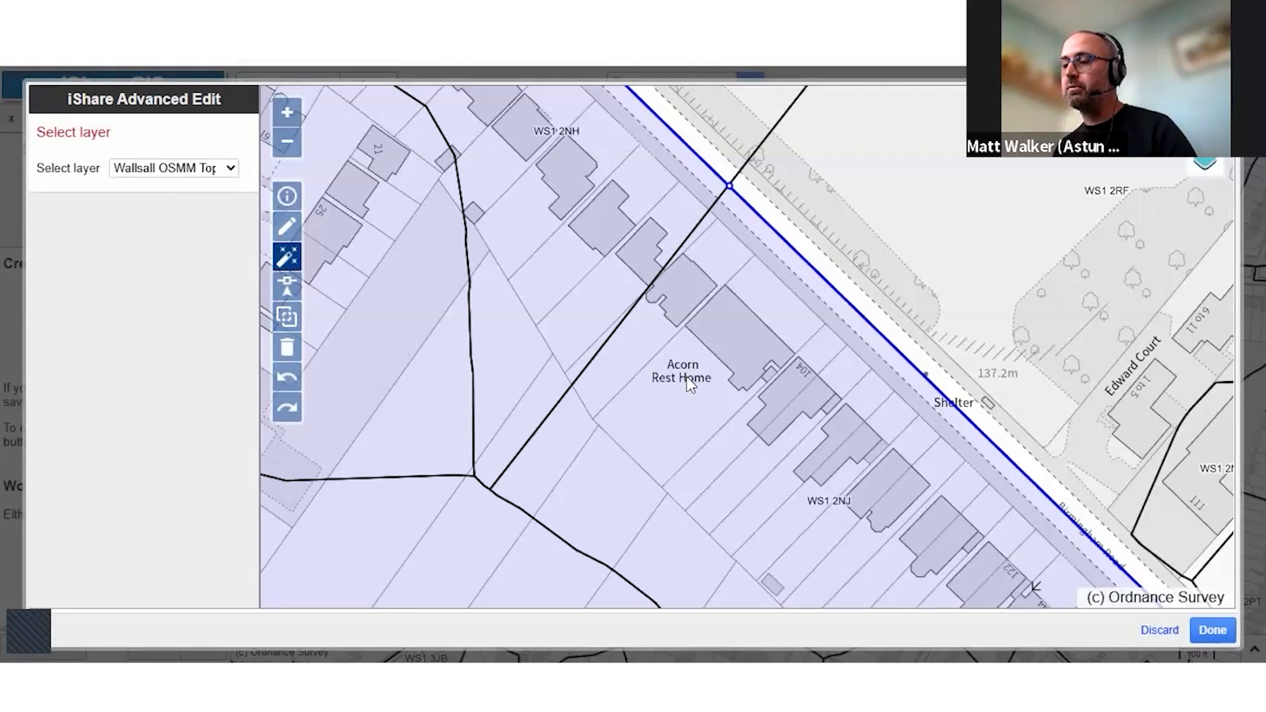
pyautogui.moveTo(434, 183); pyautogui.dragTo(383, 172)
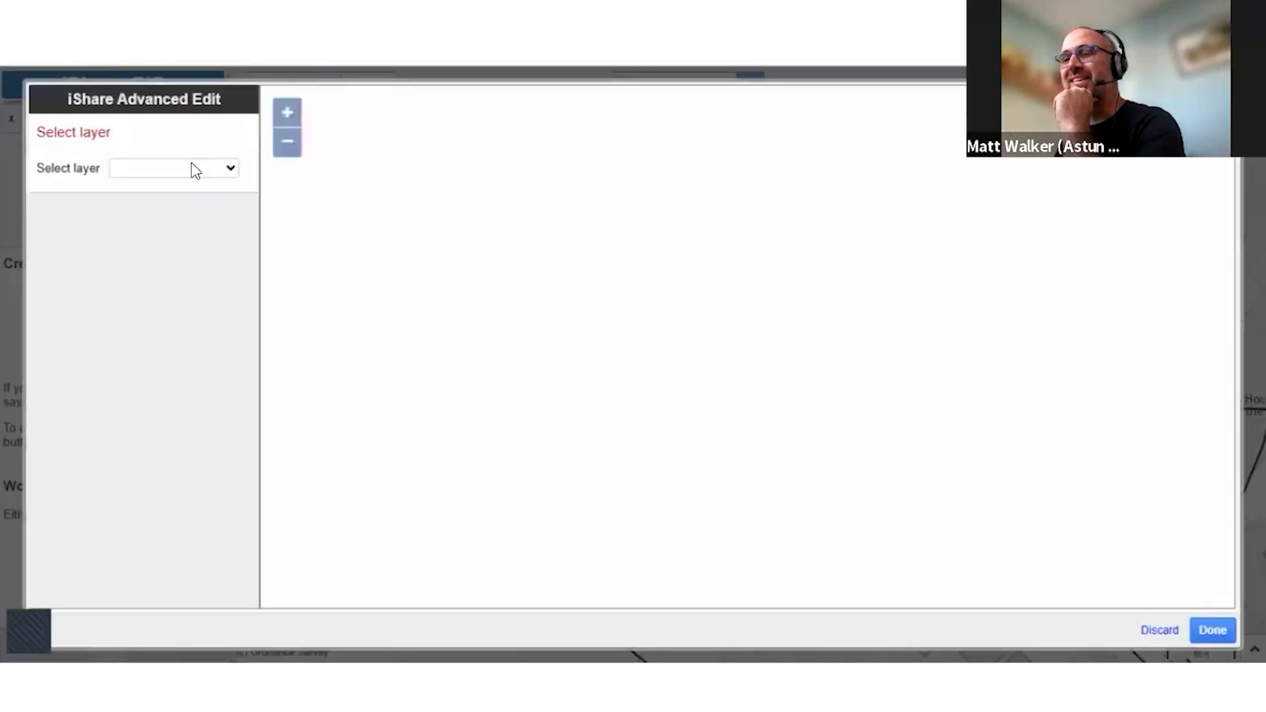
pyautogui.click(195, 169)
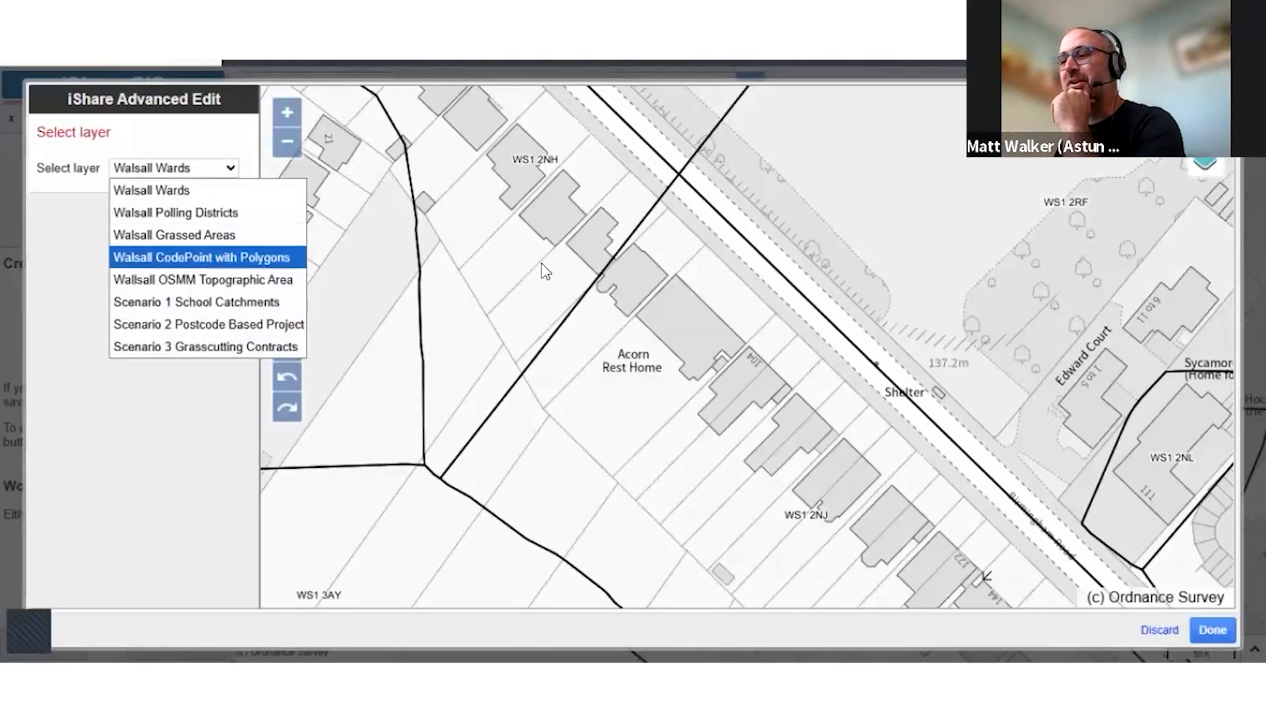
pyautogui.click(204, 255)
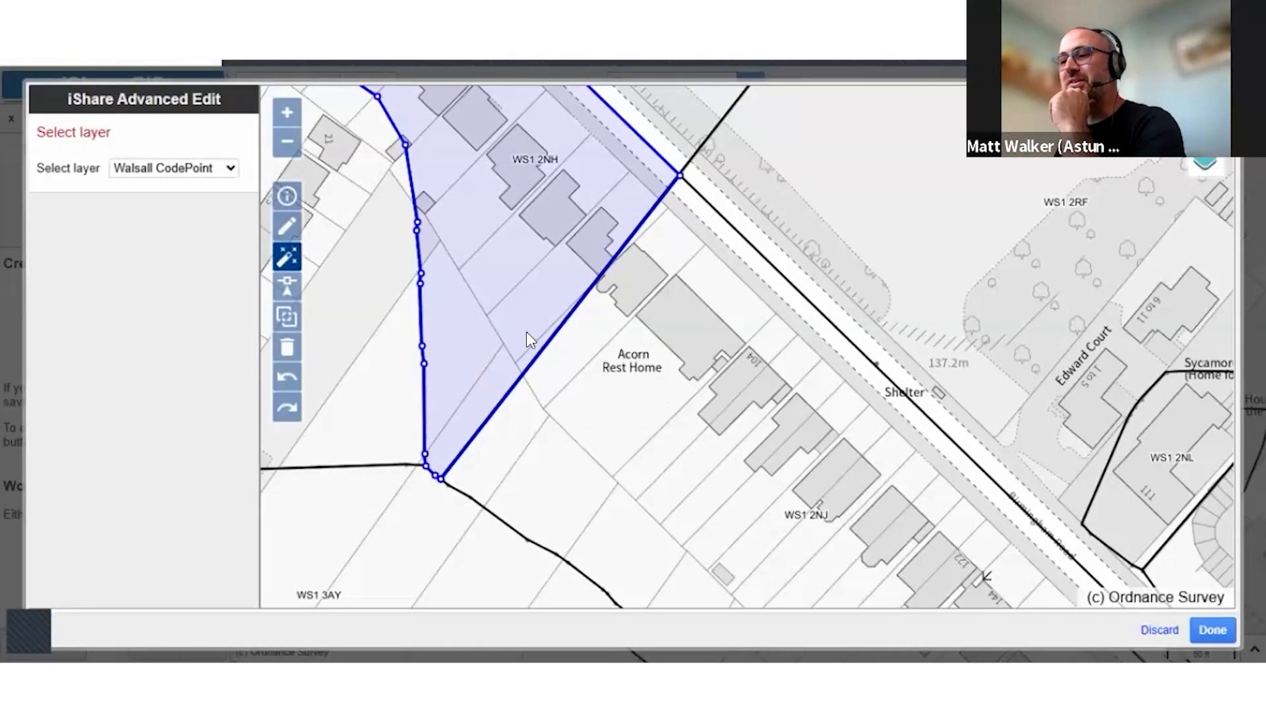
pyautogui.click(728, 507)
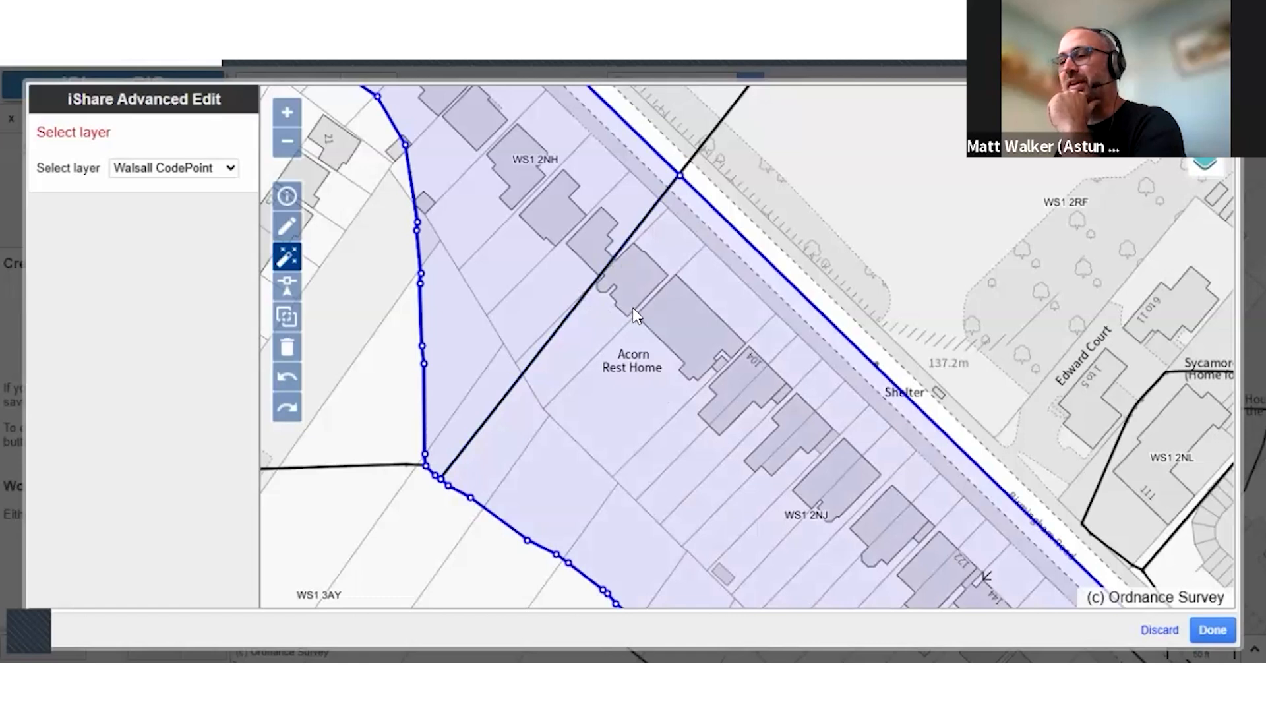
# Change the source layer to Wallsall OSMM Topographic Area and remove the Acorn Rest Home building and its plots from the project area
pyautogui.moveTo(383, 294); pyautogui.dragTo(304, 292)
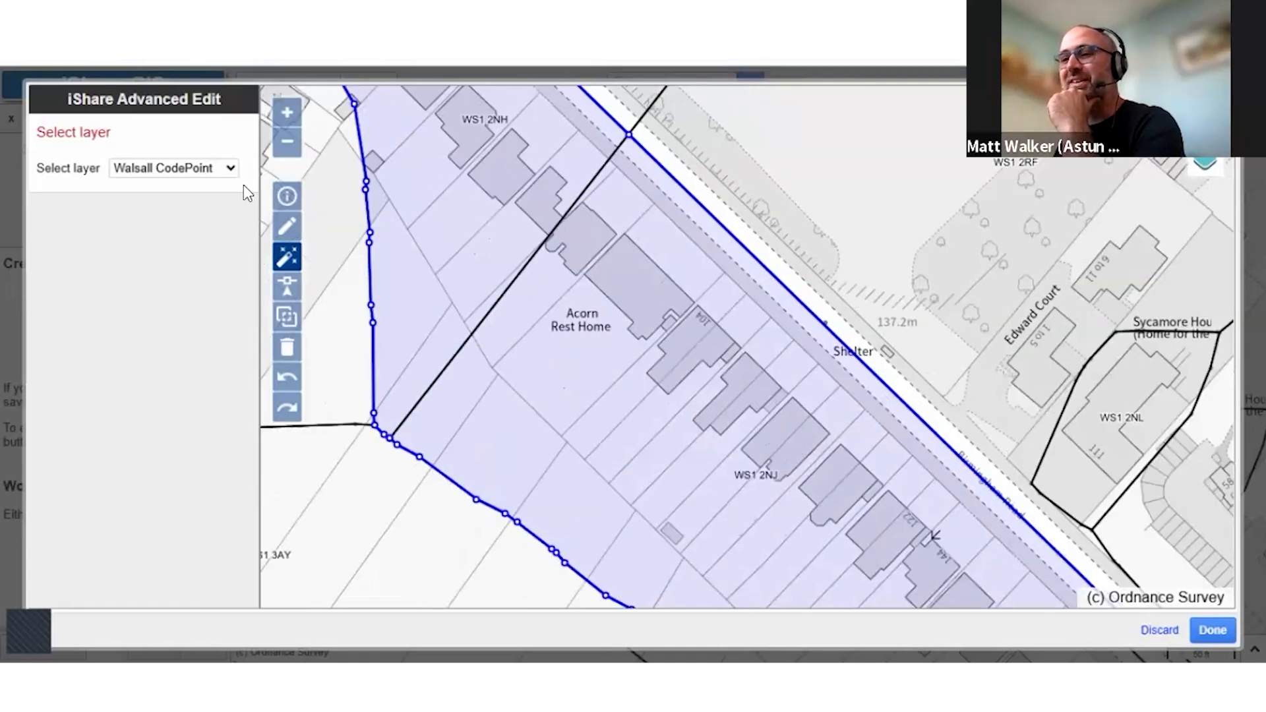
pyautogui.click(225, 170)
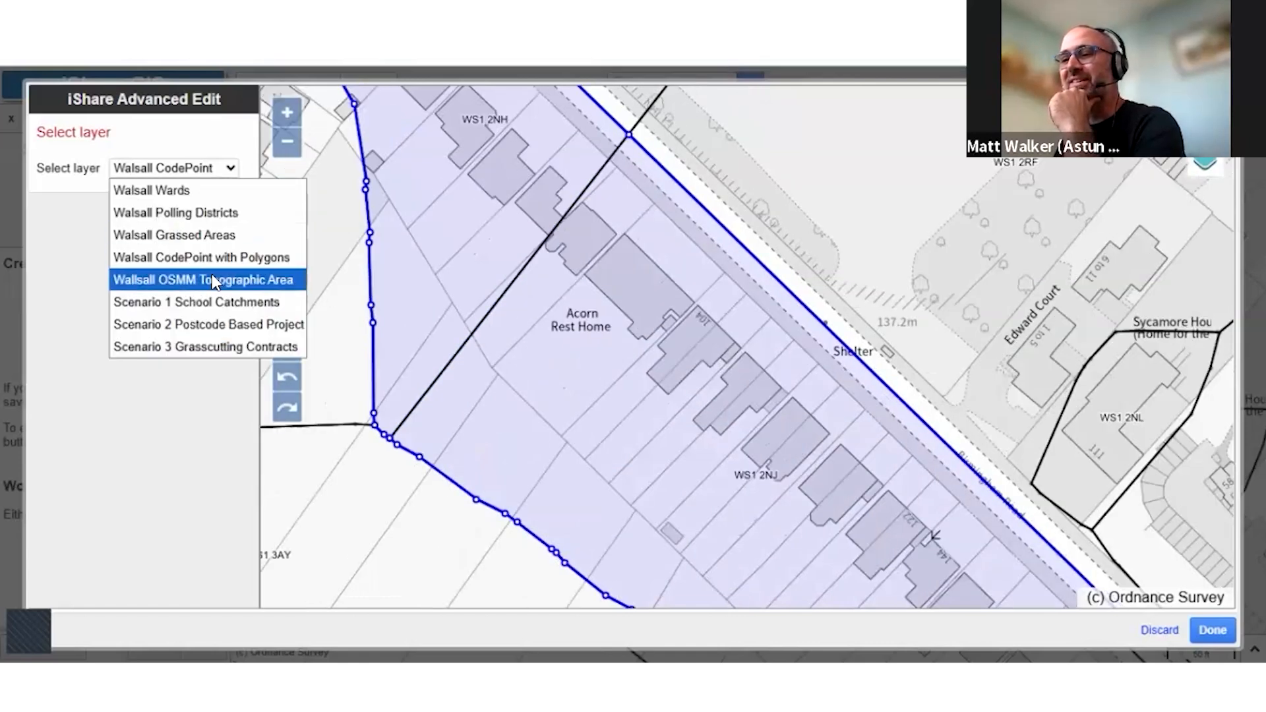
pyautogui.click(209, 280)
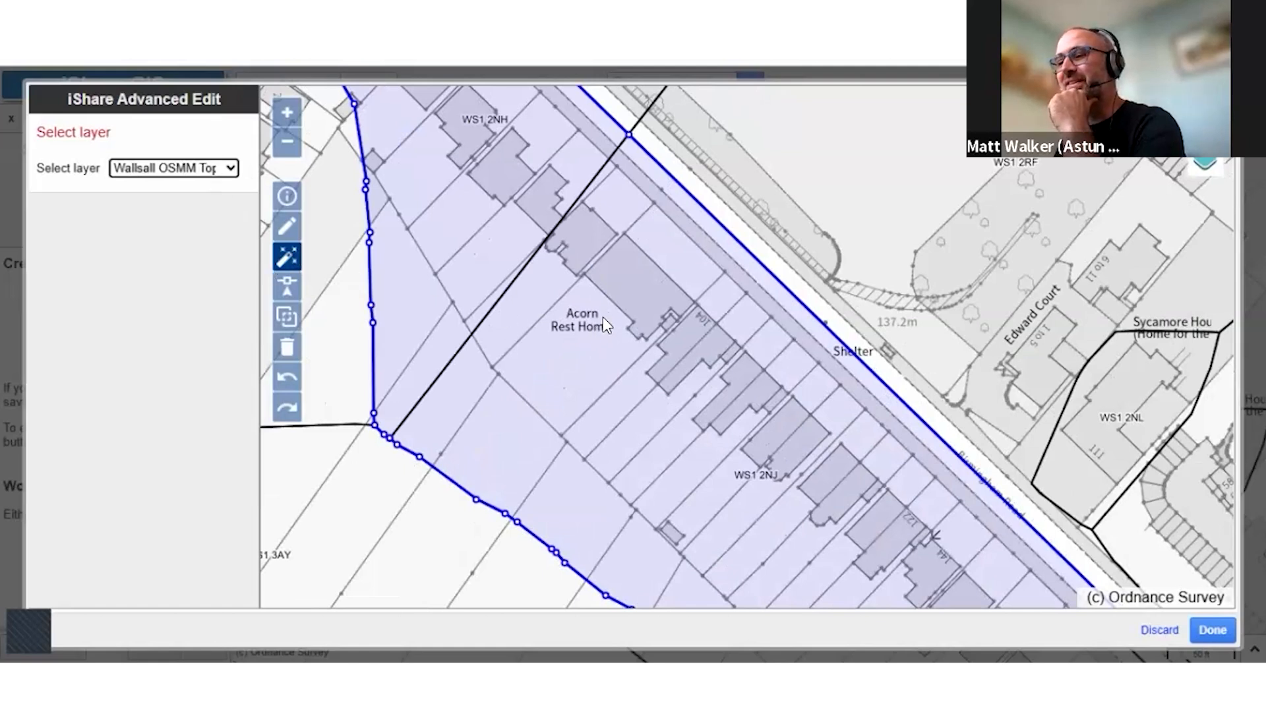
pyautogui.click(662, 260)
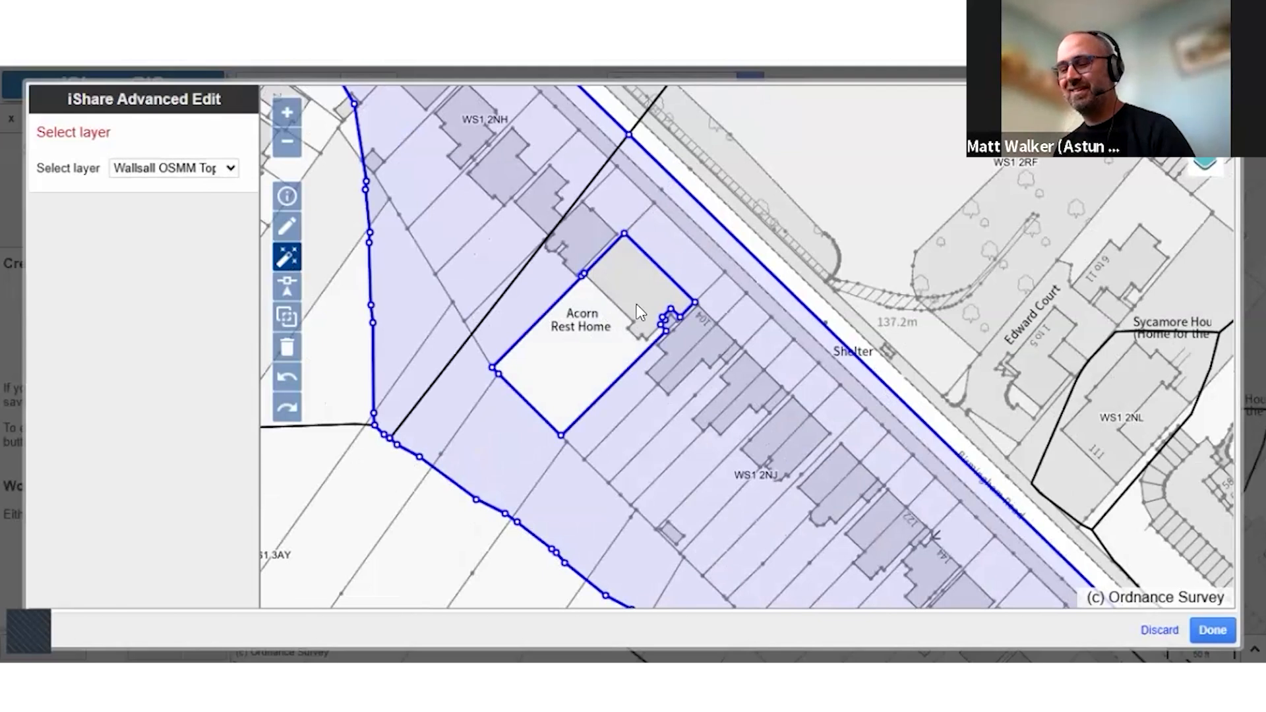
pyautogui.scroll(1, 623, 293)
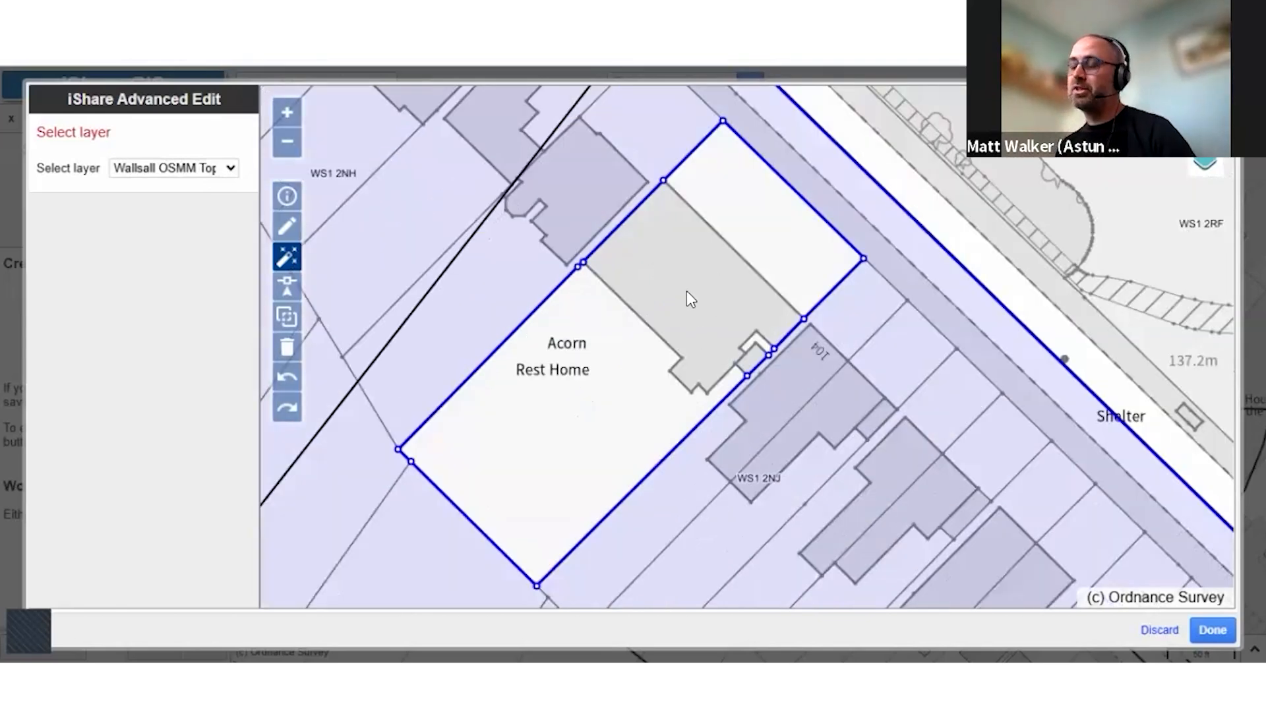
pyautogui.moveTo(642, 310); pyautogui.dragTo(608, 324)
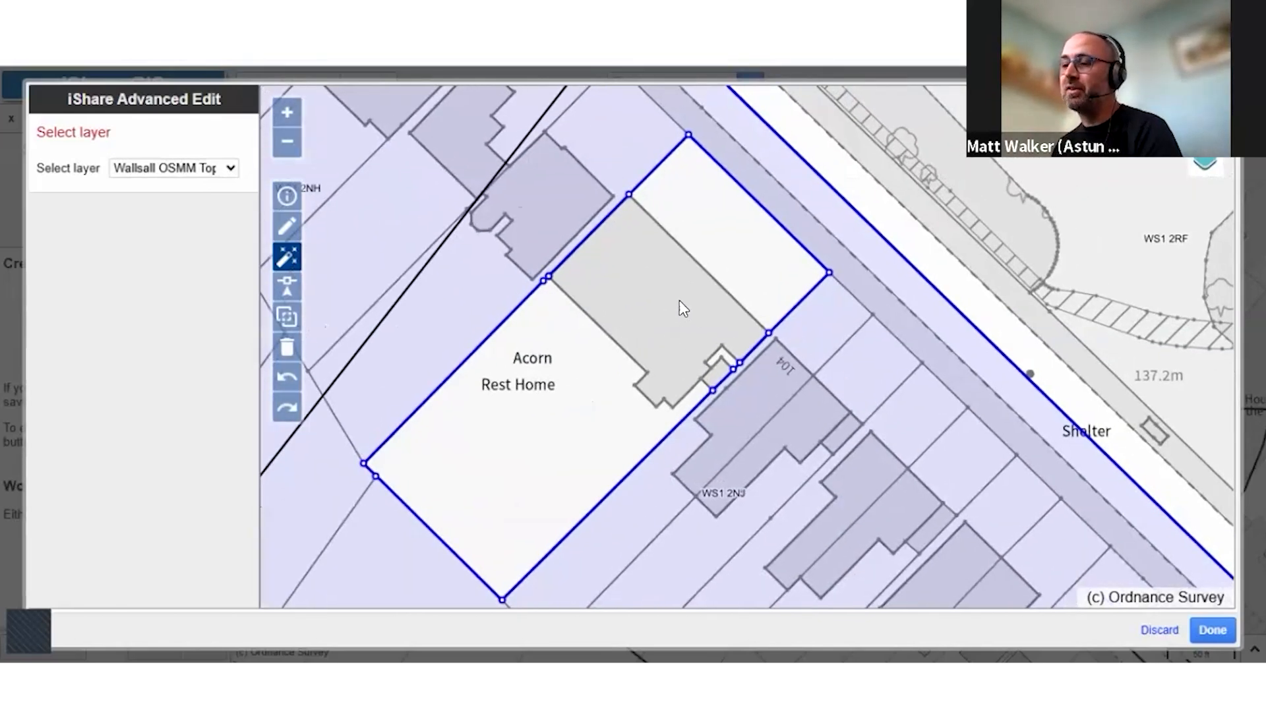
pyautogui.moveTo(649, 259); pyautogui.dragTo(646, 264)
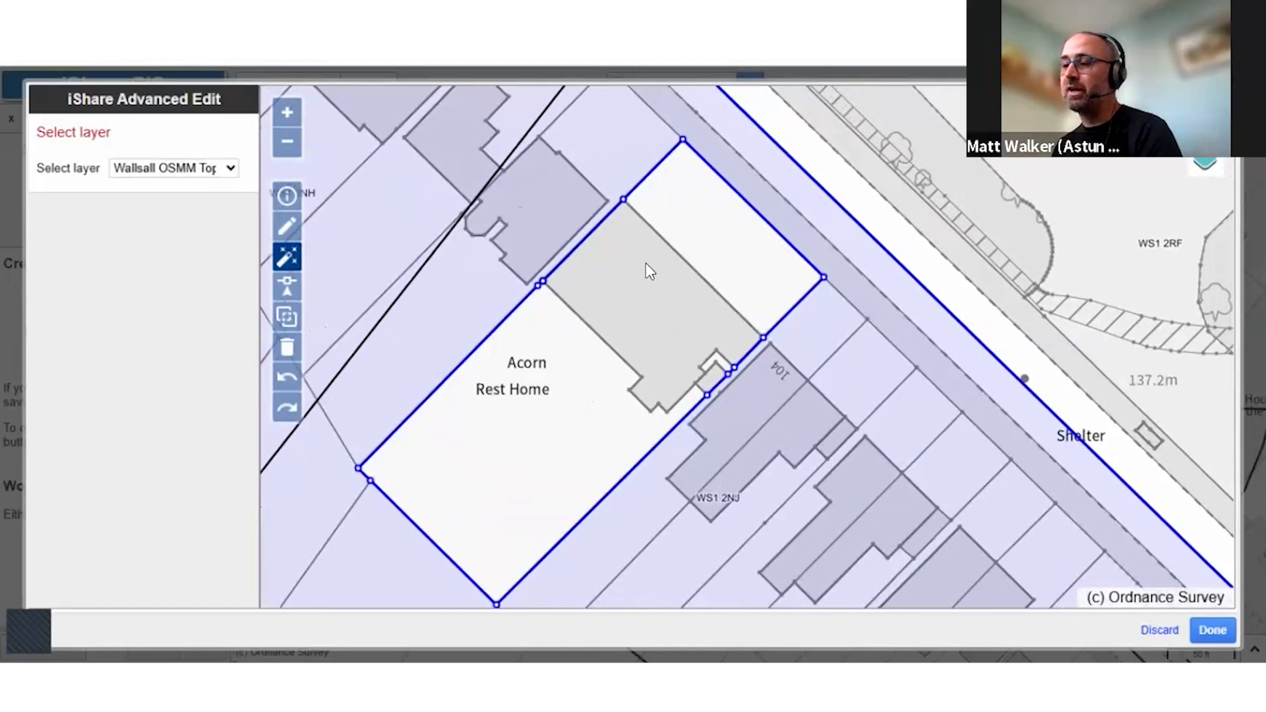
# Cut the strip of pavement and road in front of the Acorn Rest Home plot out of the project area
pyautogui.click(290, 306)
pyautogui.moveTo(647, 164); pyautogui.dragTo(692, 120)
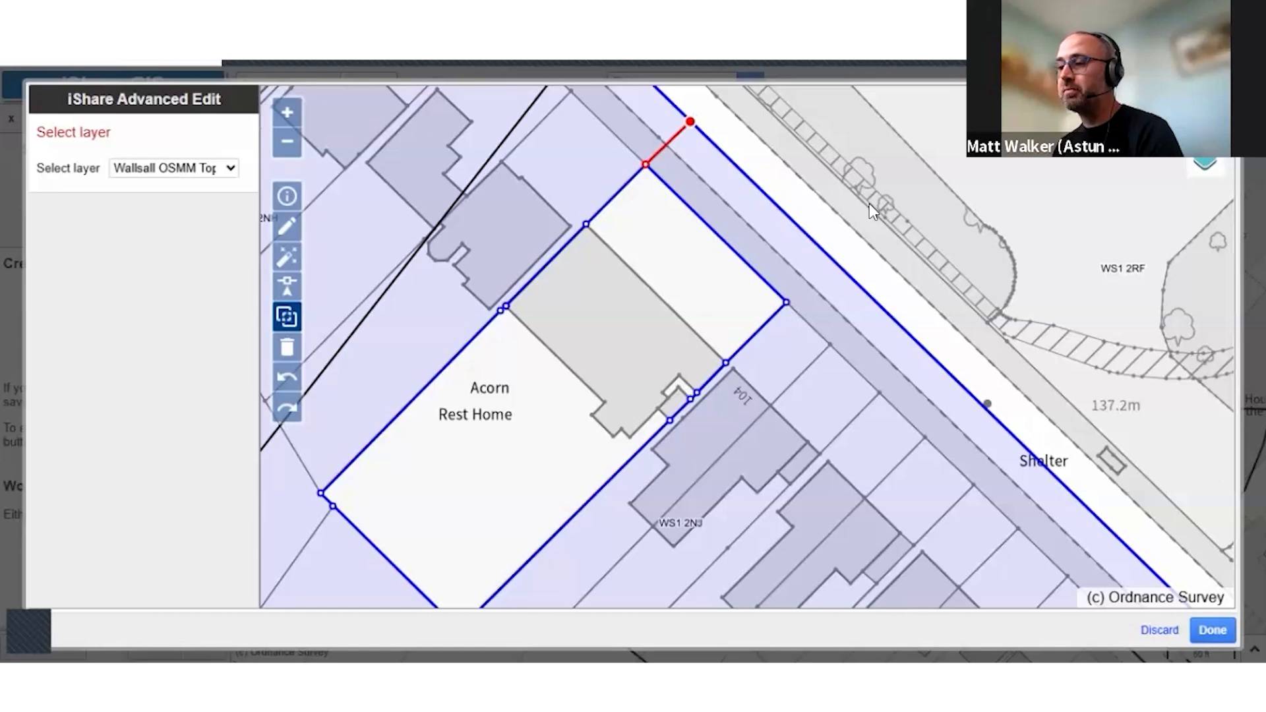
pyautogui.click(824, 253)
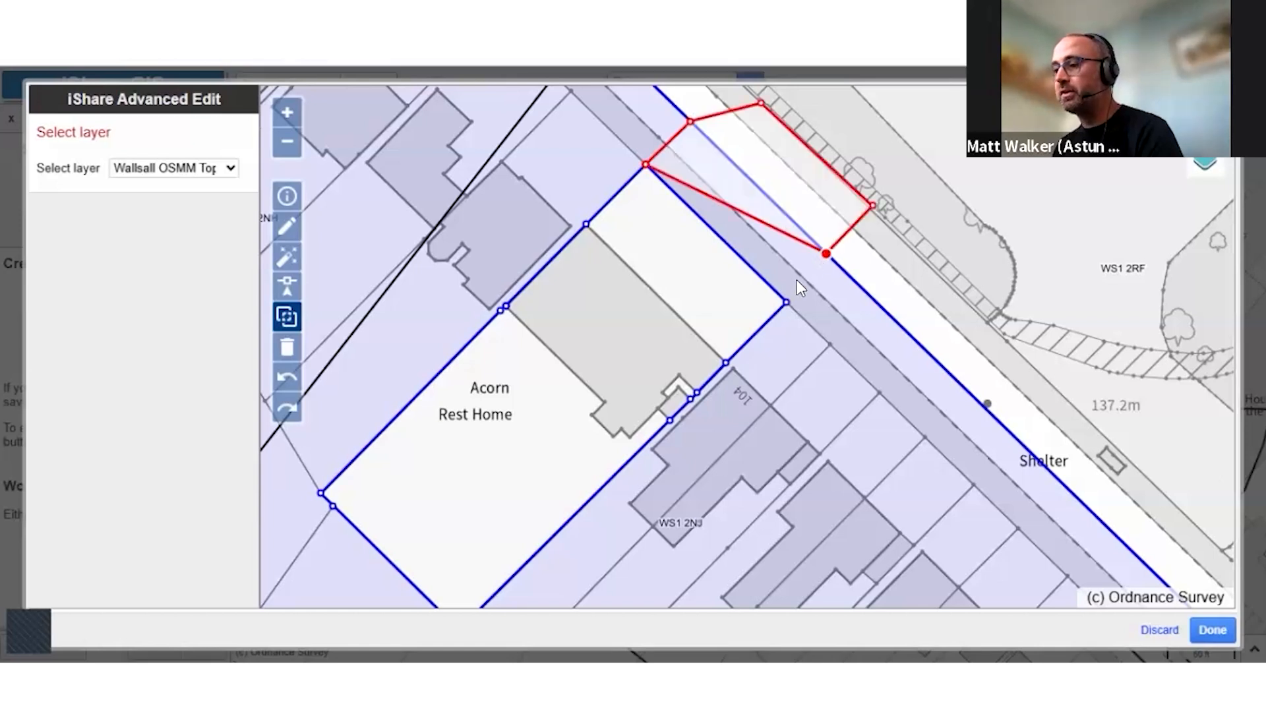
pyautogui.click(786, 302)
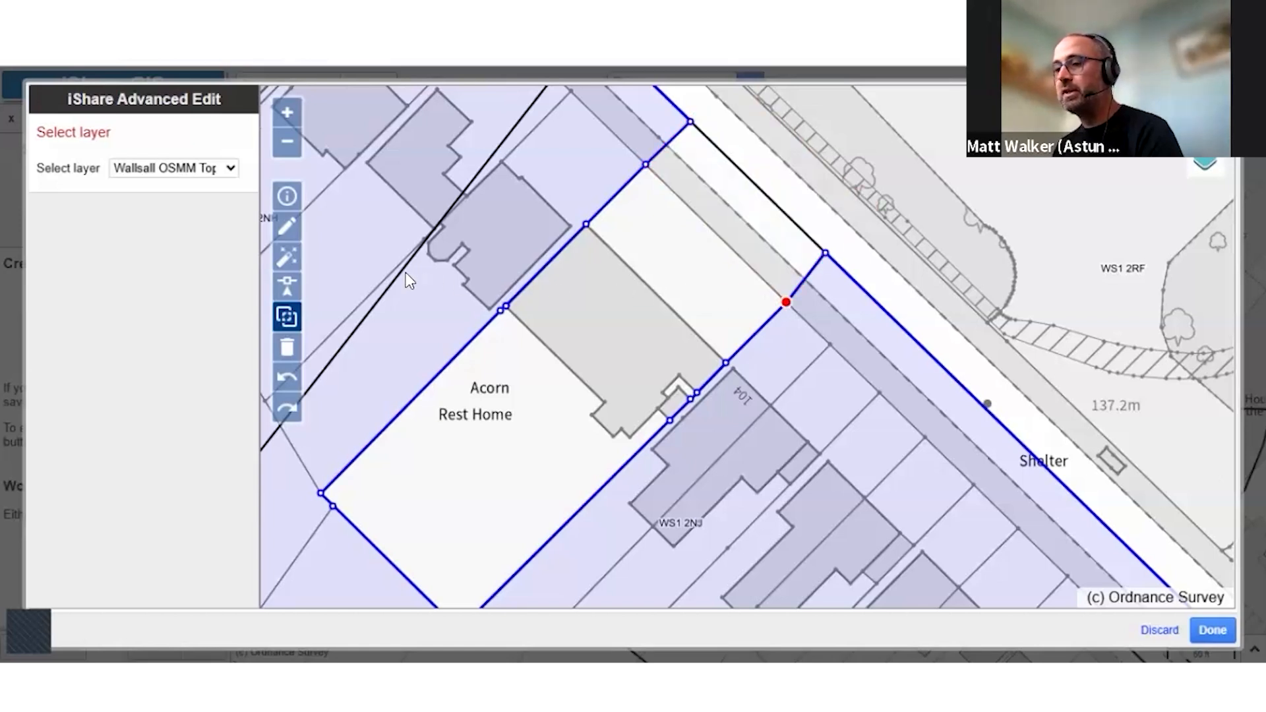
# Adjust the cut's roadside corner vertex so its edge continues the Acorn Rest Home plot boundary straight to the road centreline
pyautogui.click(280, 295)
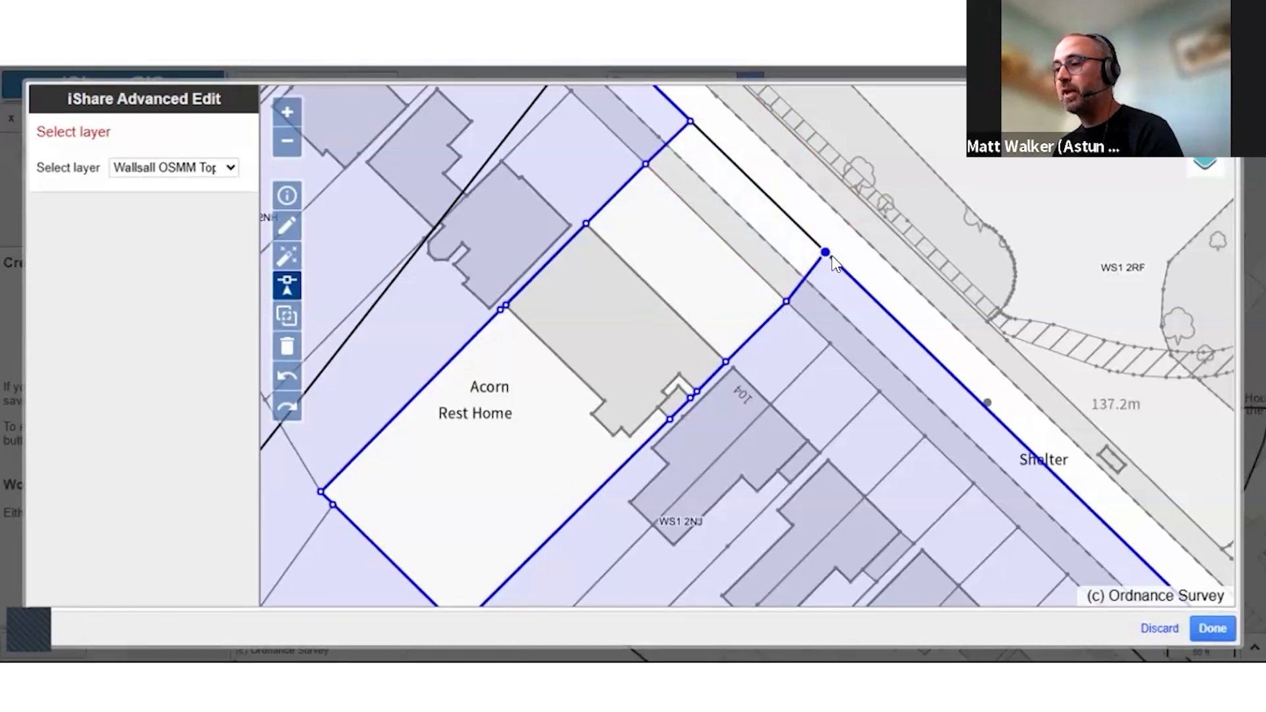
pyautogui.moveTo(826, 253); pyautogui.dragTo(774, 202)
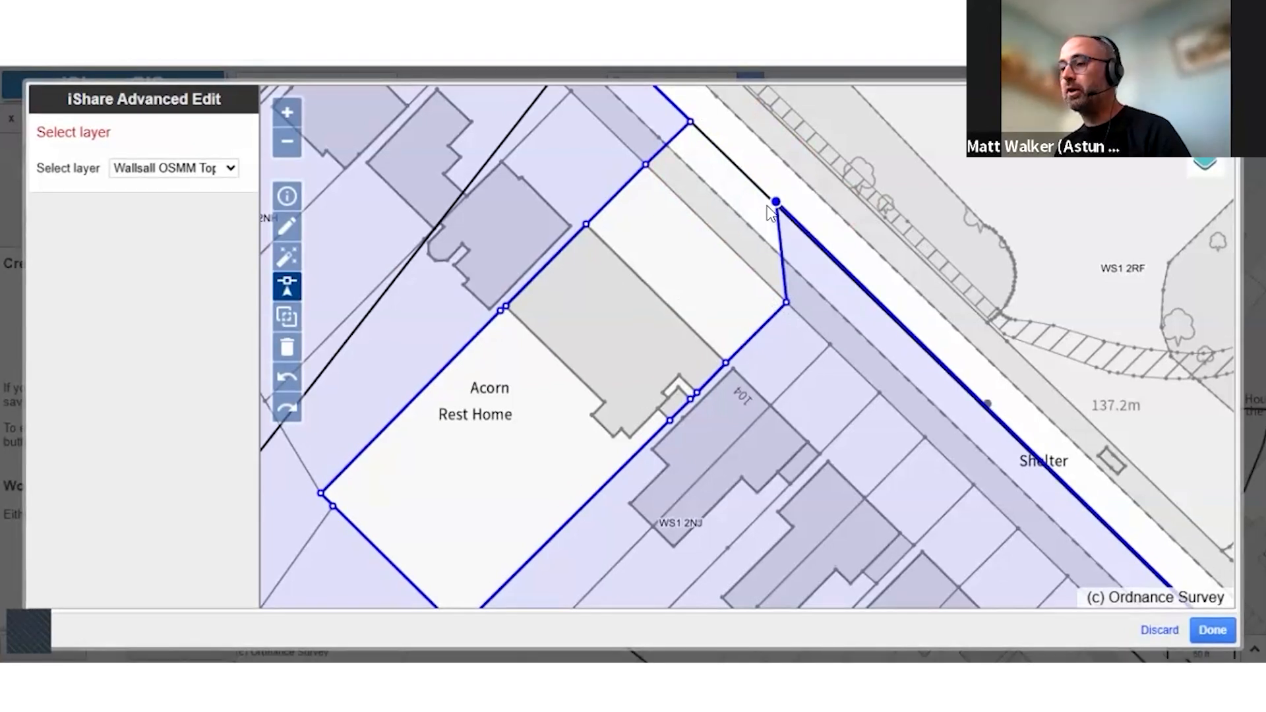
pyautogui.hotkey('ctrl', 'z')
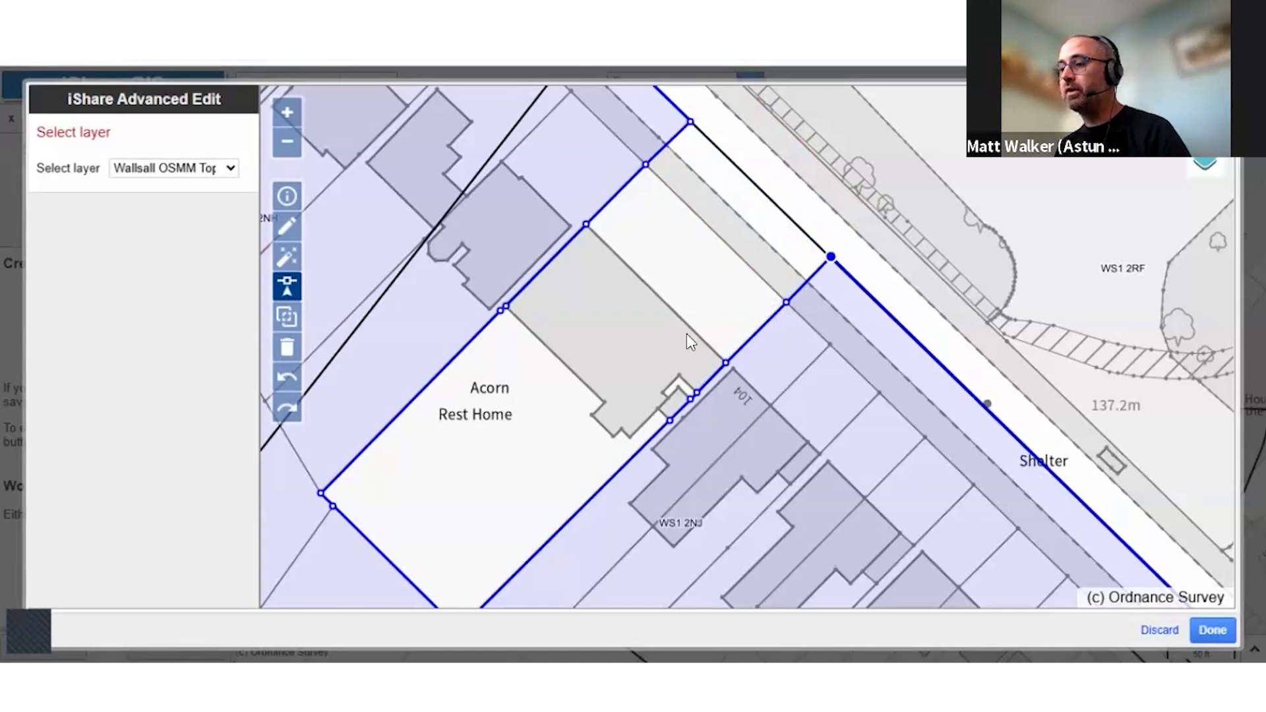
# Draw a small separate four-sided polygon on the green area across the road from Acorn Rest Home
pyautogui.click(286, 226)
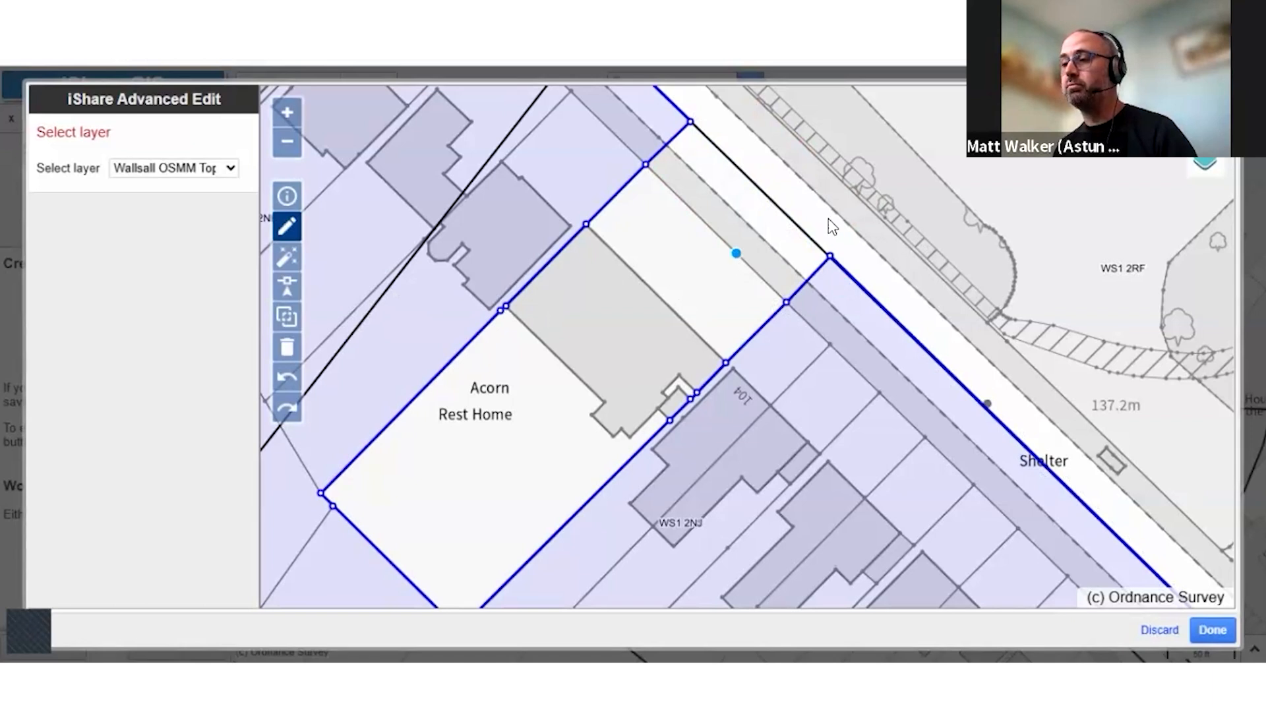
pyautogui.click(932, 169)
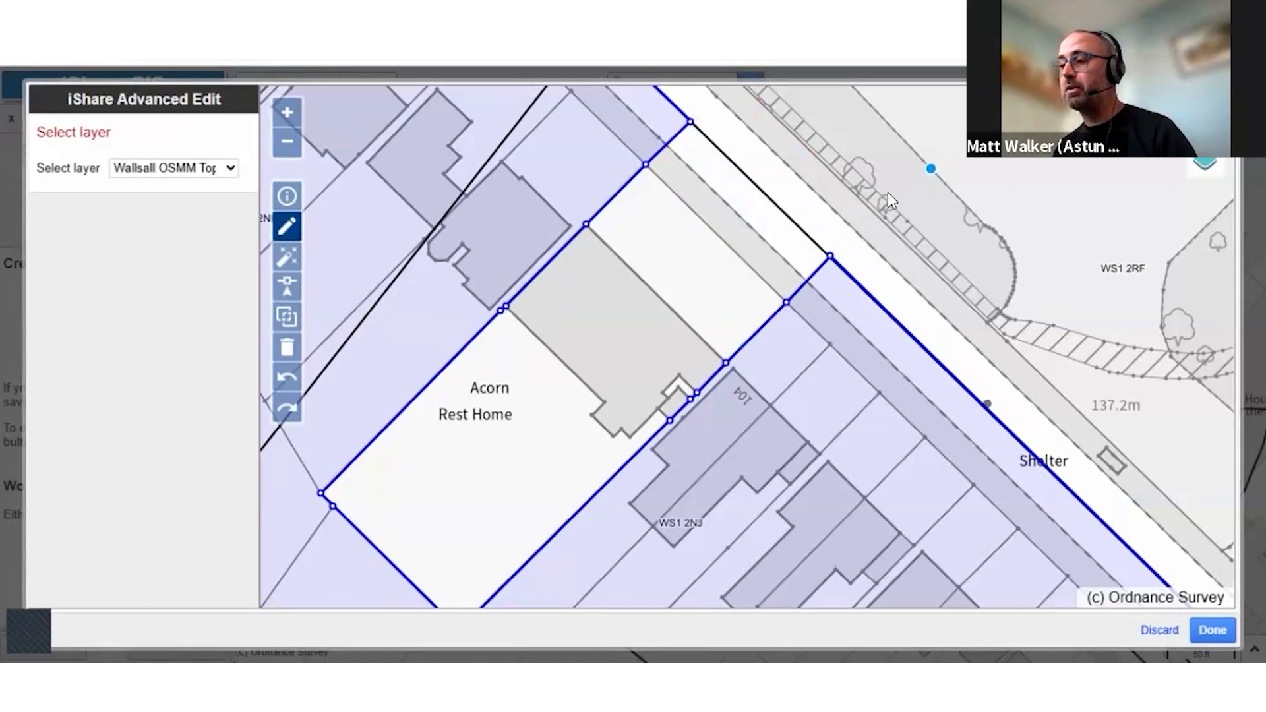
pyautogui.click(884, 196)
pyautogui.click(936, 248)
pyautogui.doubleClick(965, 202)
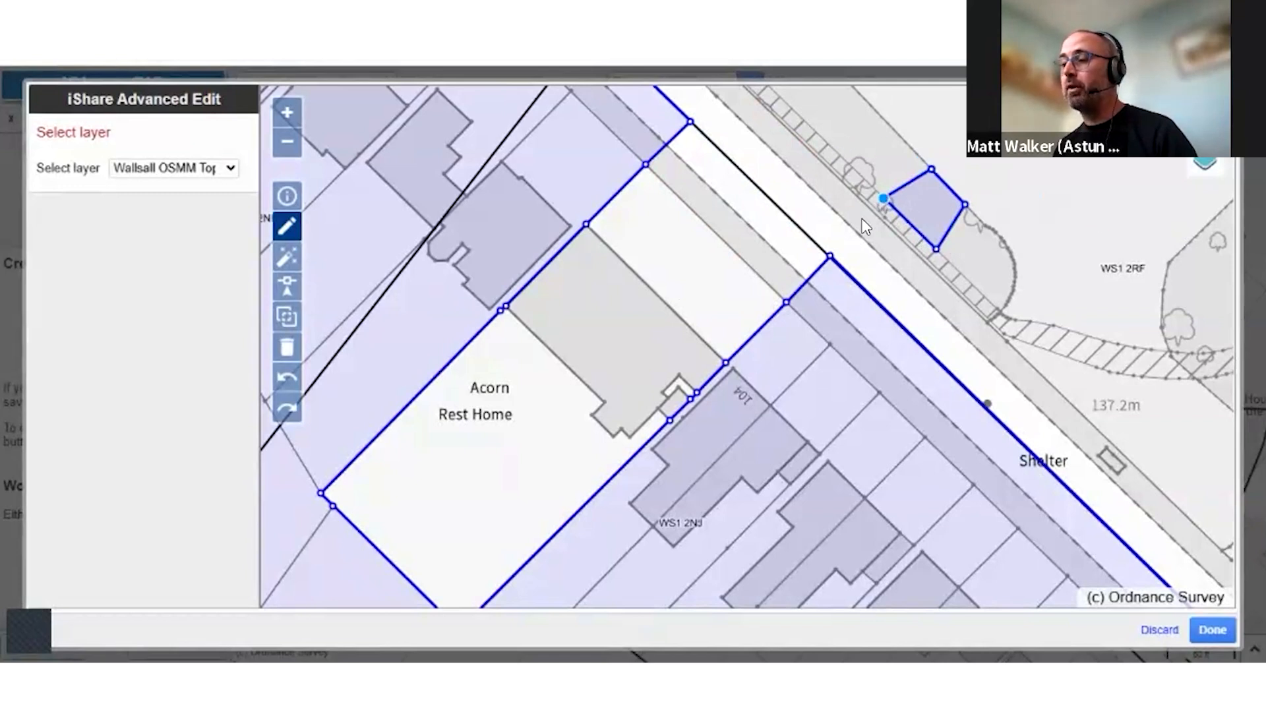
# Draw a four-sided polygon across the road joining the small separate polygon to the project area's edge
pyautogui.click(829, 256)
pyautogui.click(898, 321)
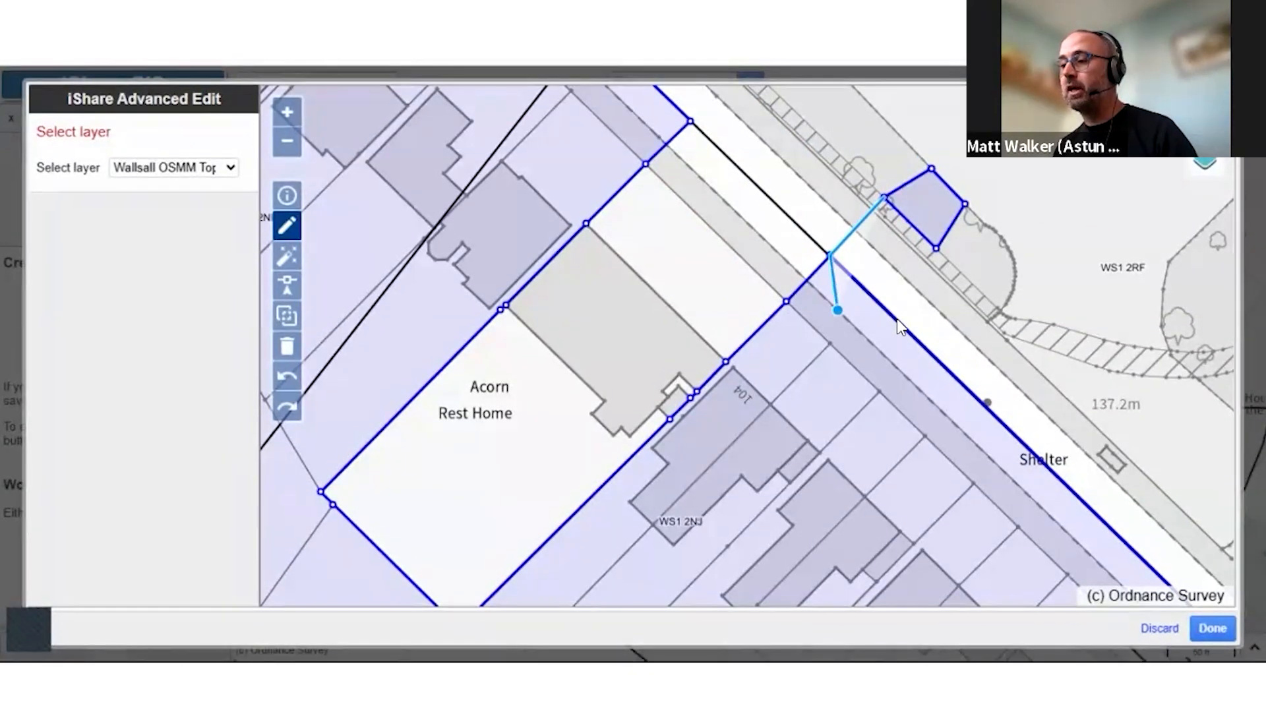
pyautogui.doubleClick(935, 250)
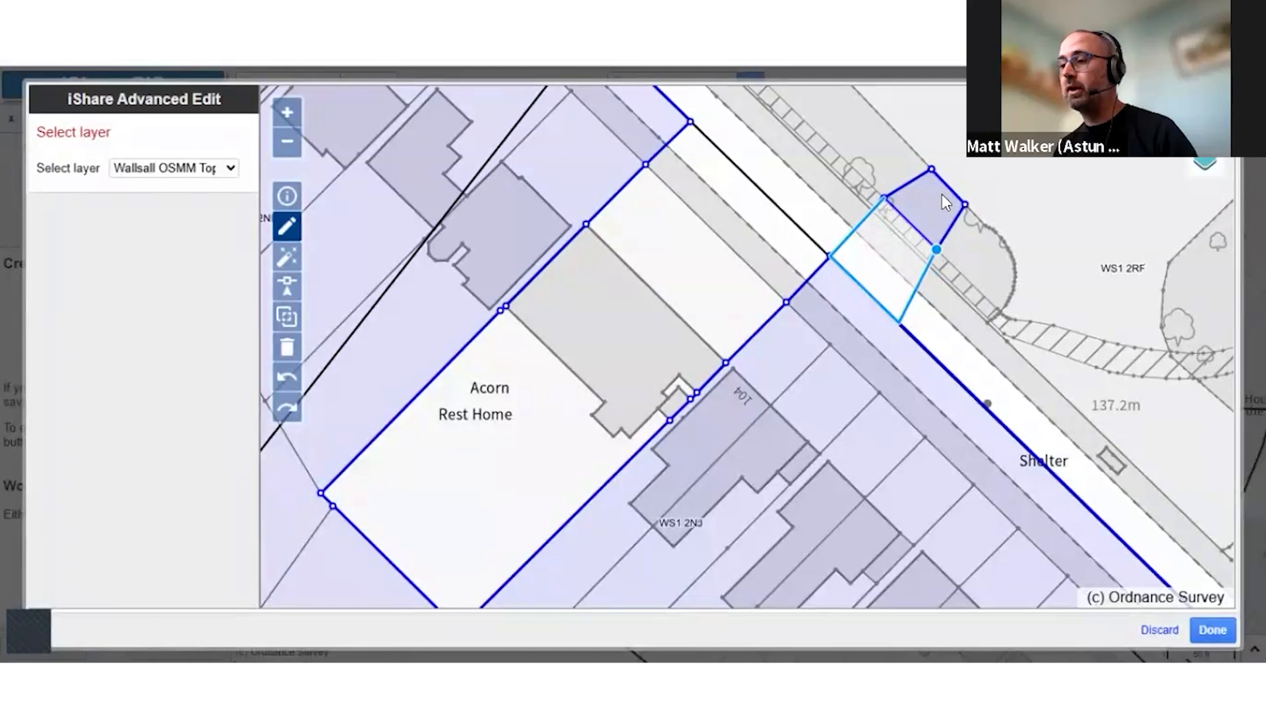
# Extend the project area with a larger seven-sided polygon drawn around the small joined shape across the road
pyautogui.click(830, 258)
pyautogui.click(834, 221)
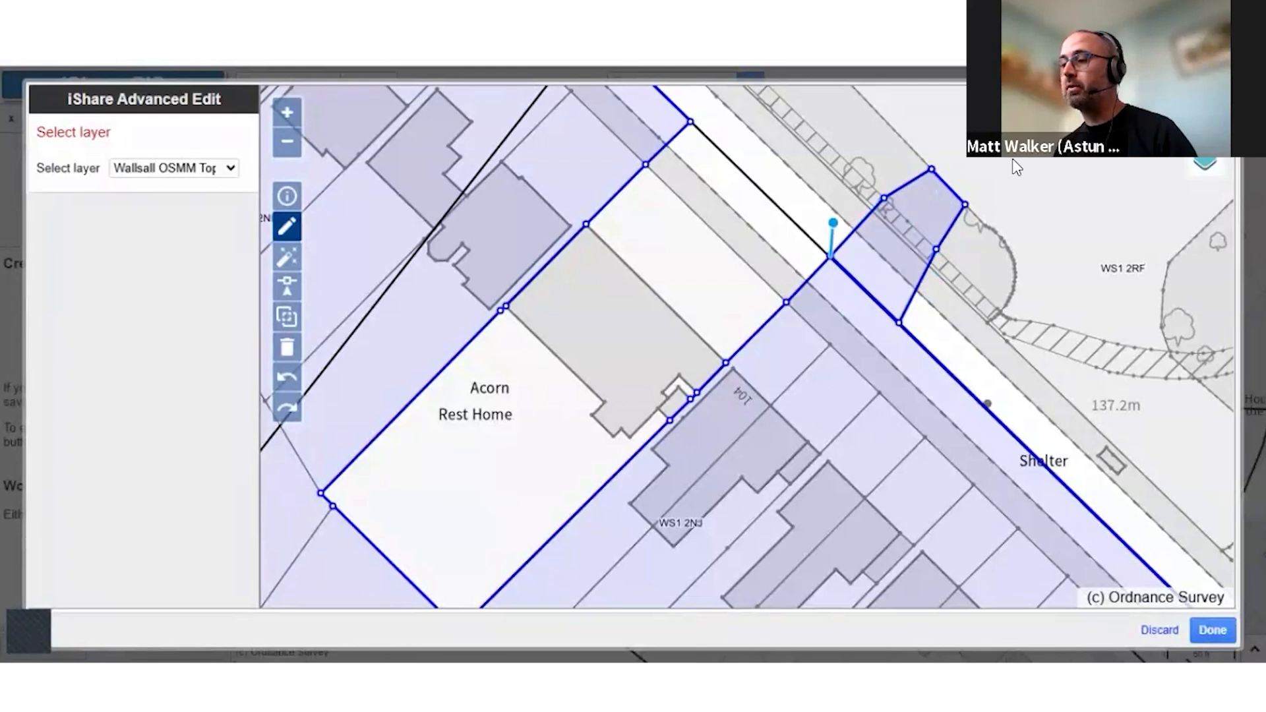
pyautogui.click(898, 134)
pyautogui.click(1017, 162)
pyautogui.click(1037, 254)
pyautogui.click(987, 358)
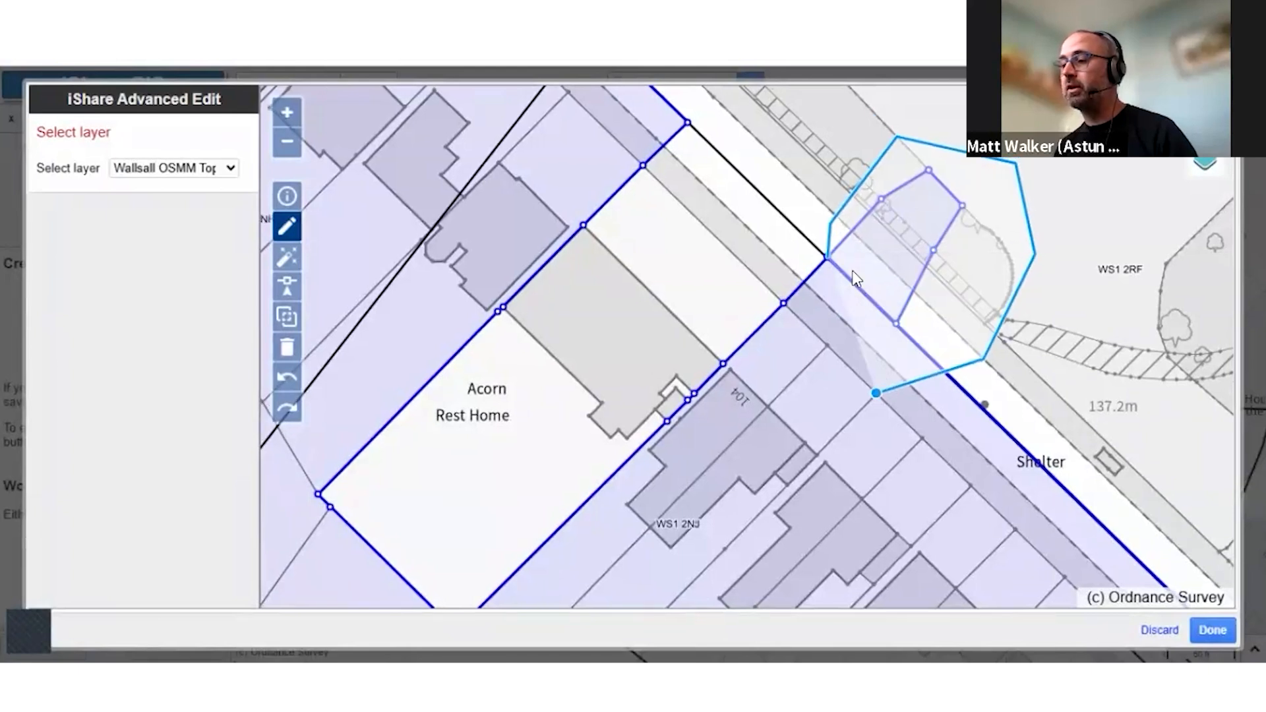
pyautogui.doubleClick(877, 393)
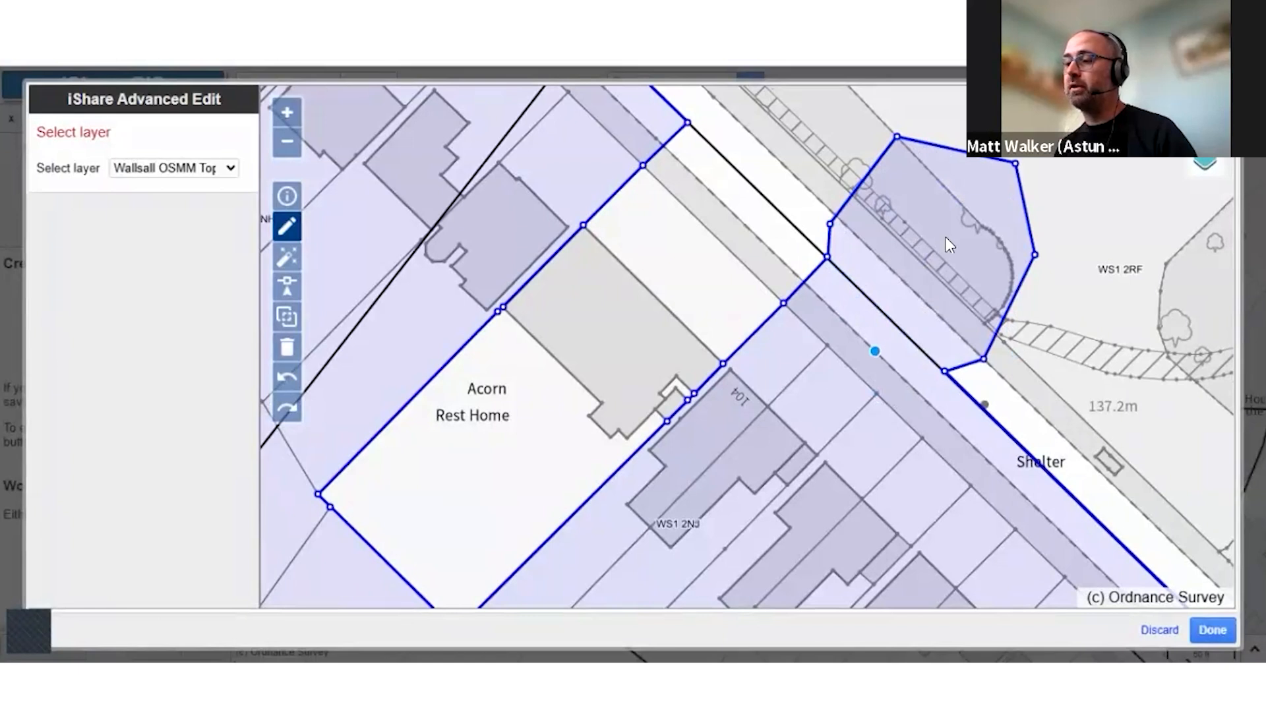
# Cut a four-sided hole across the road where the added polygon meets the original project area
pyautogui.moveTo(931, 267); pyautogui.dragTo(888, 256)
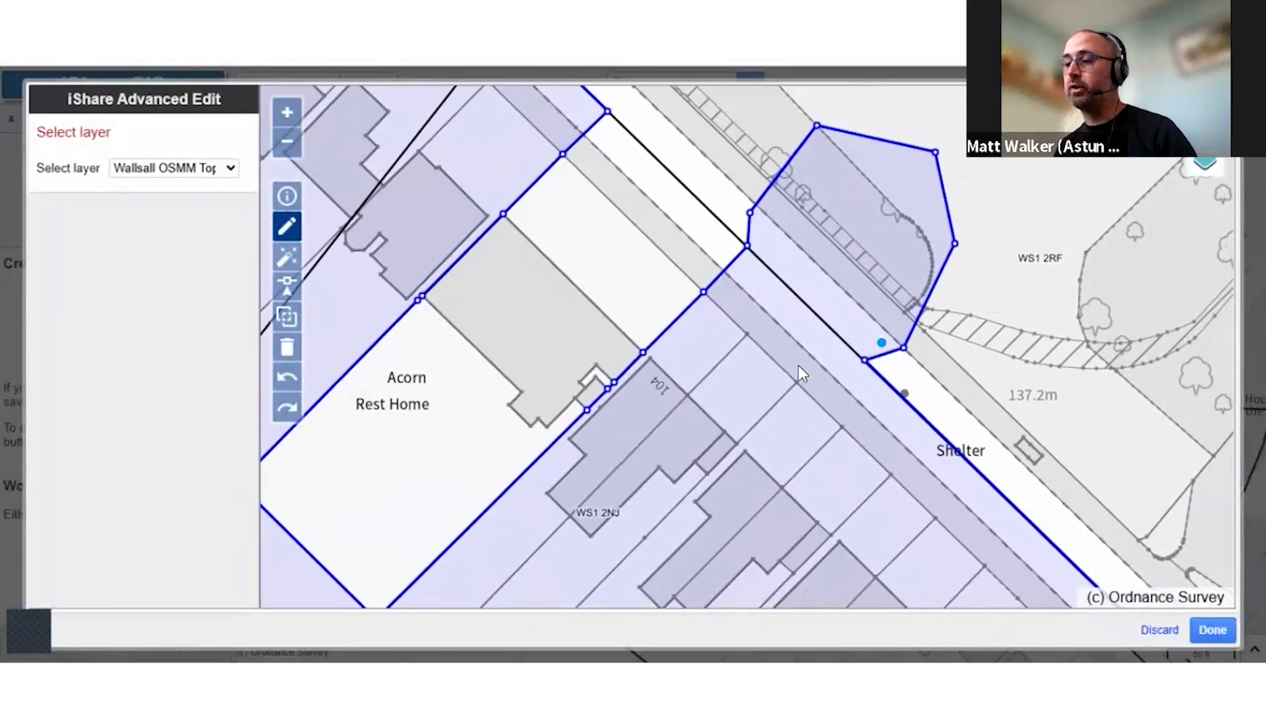
pyautogui.moveTo(802, 379); pyautogui.dragTo(743, 377)
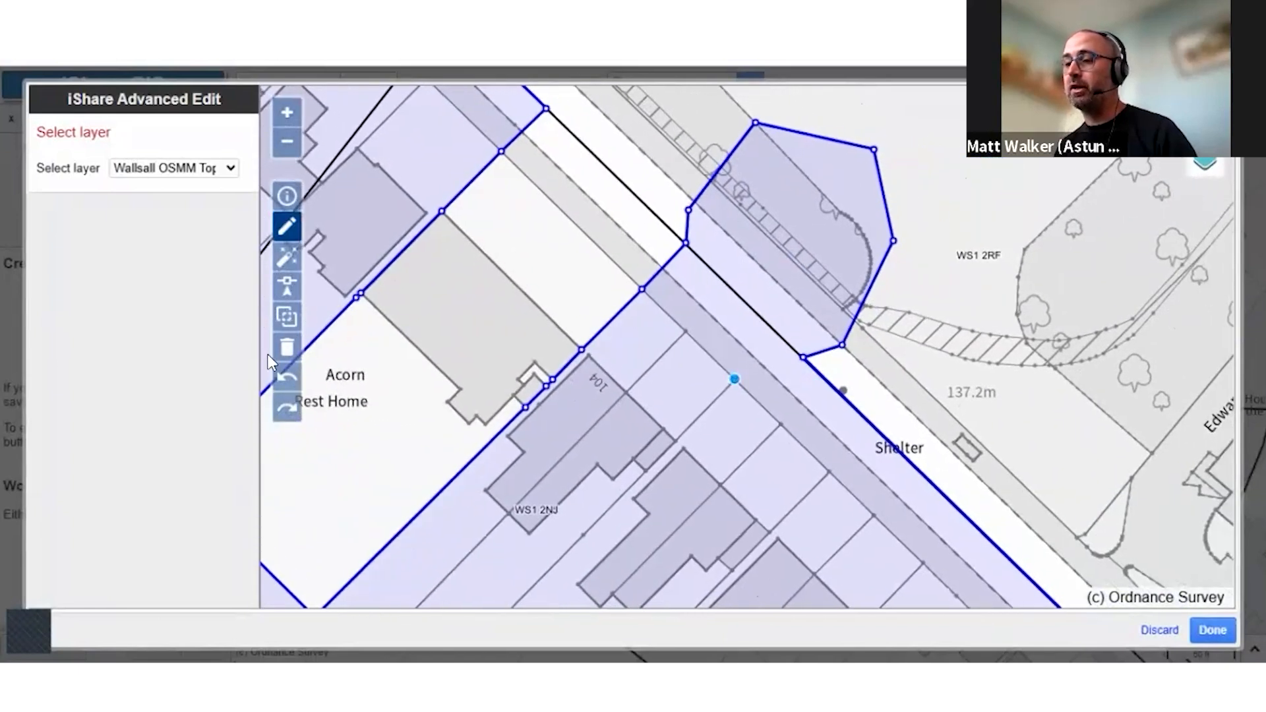
pyautogui.click(286, 317)
pyautogui.click(717, 361)
pyautogui.click(743, 248)
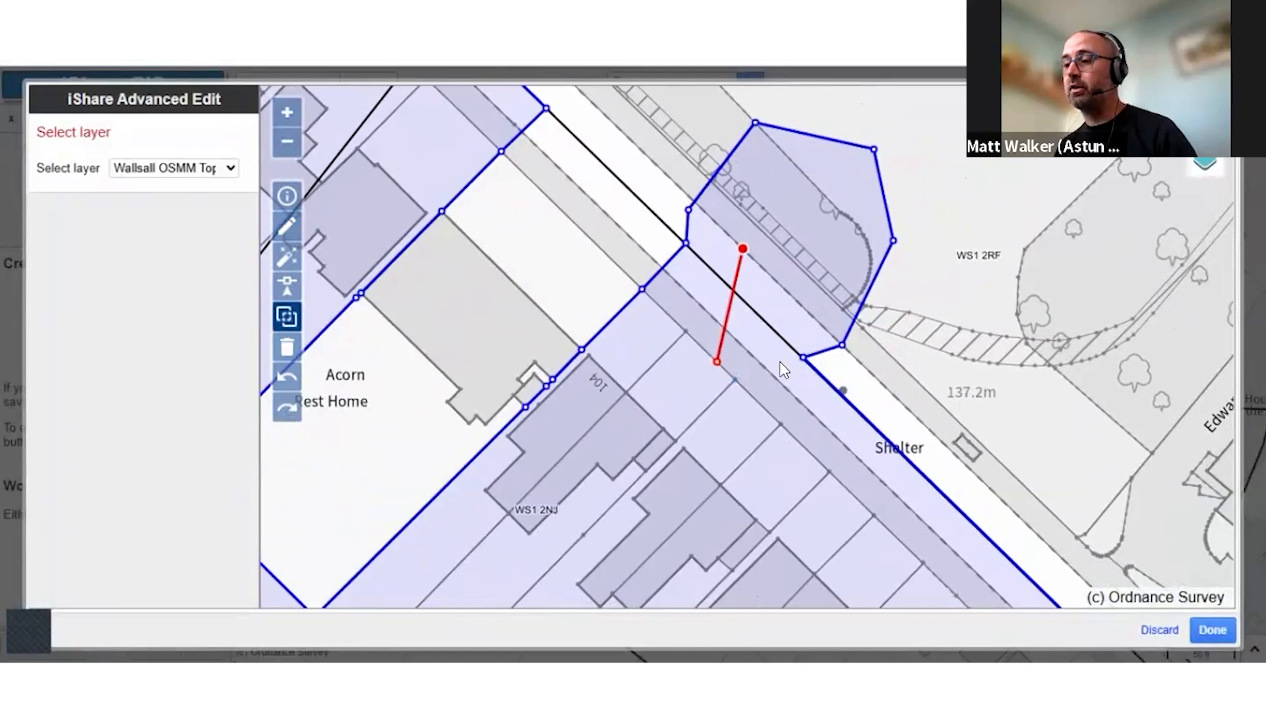
pyautogui.click(782, 362)
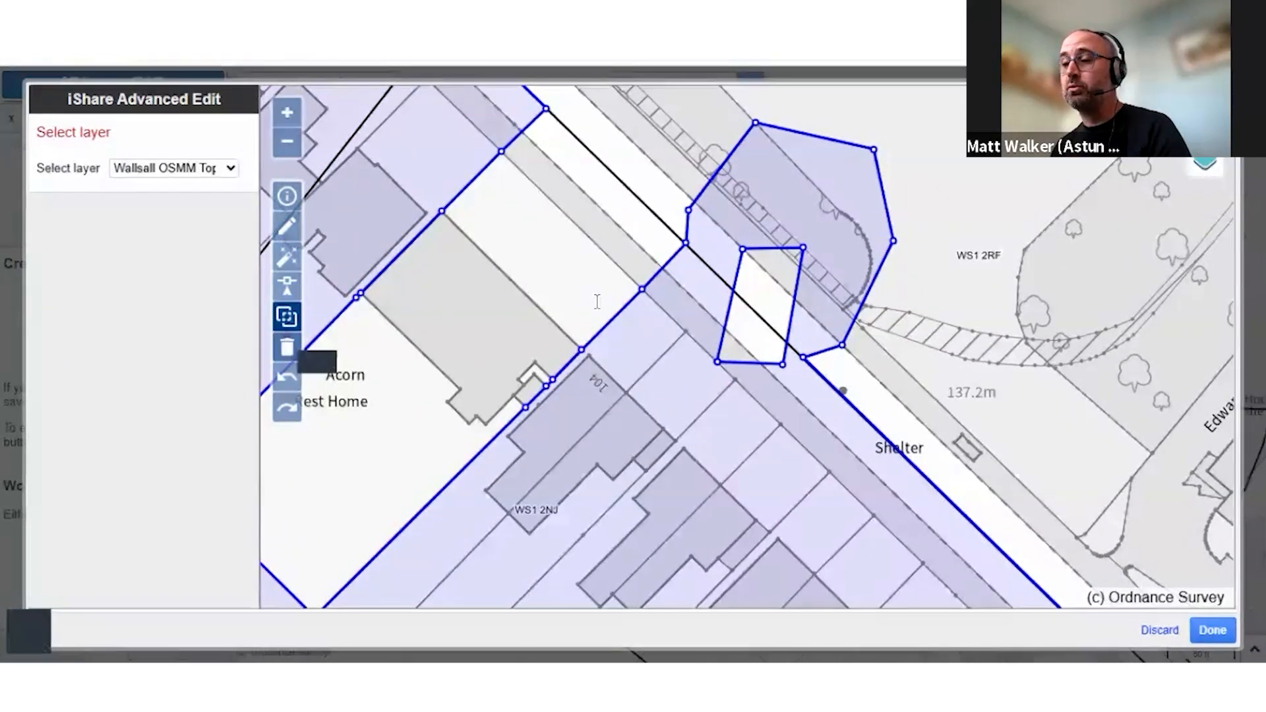
# Start clearing the current geometry and cancel the request
pyautogui.click(287, 347)
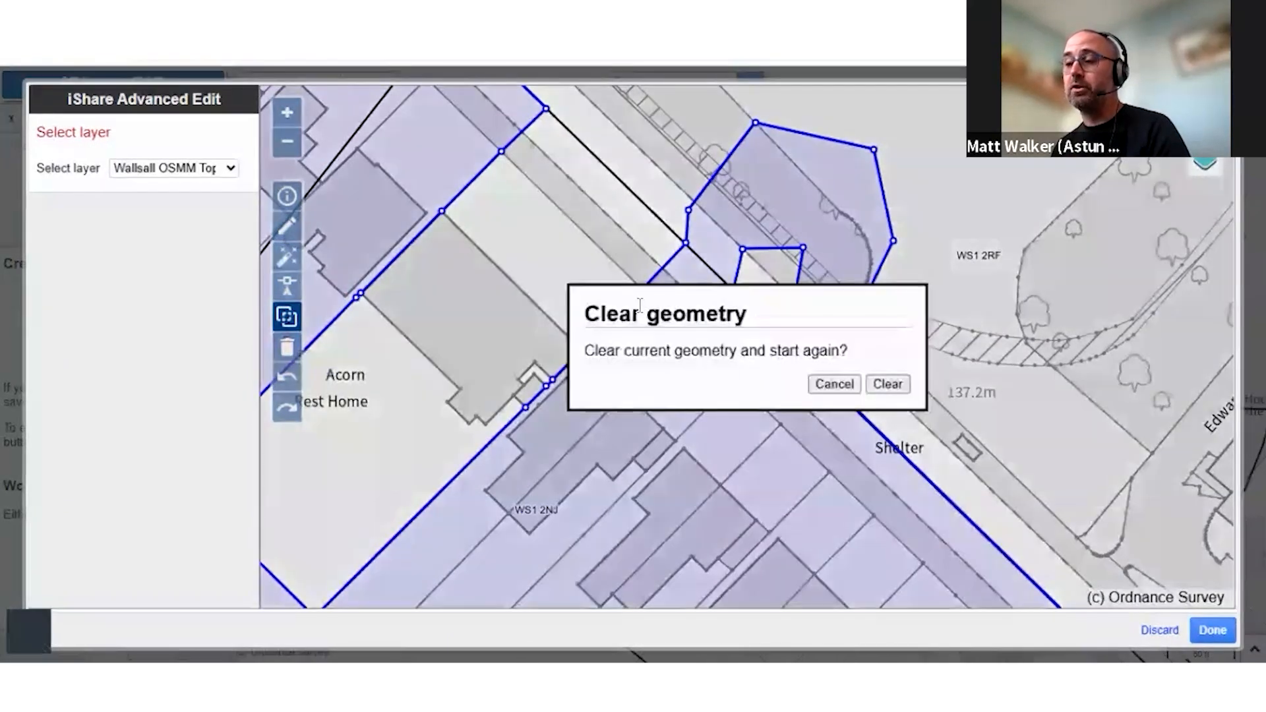
pyautogui.click(822, 383)
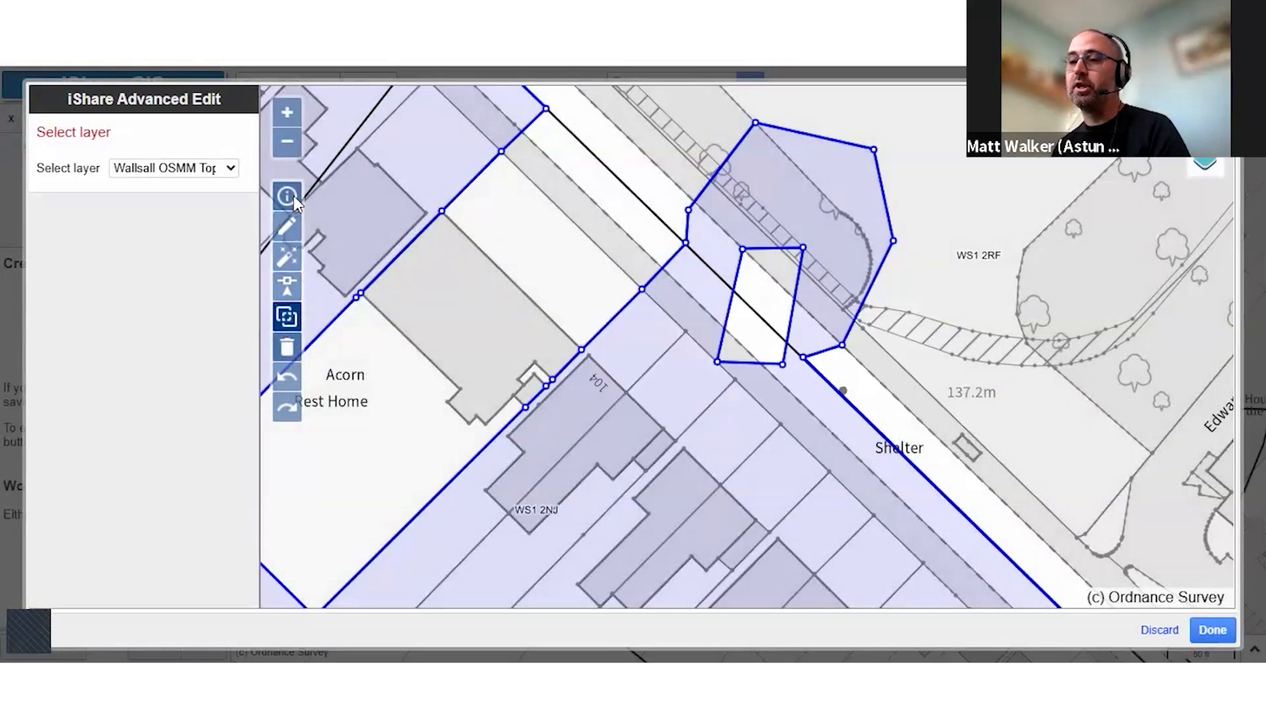
# Look up the feature information for the Acorn Rest Home building and switch the base map to OS Road WMS
pyautogui.click(505, 311)
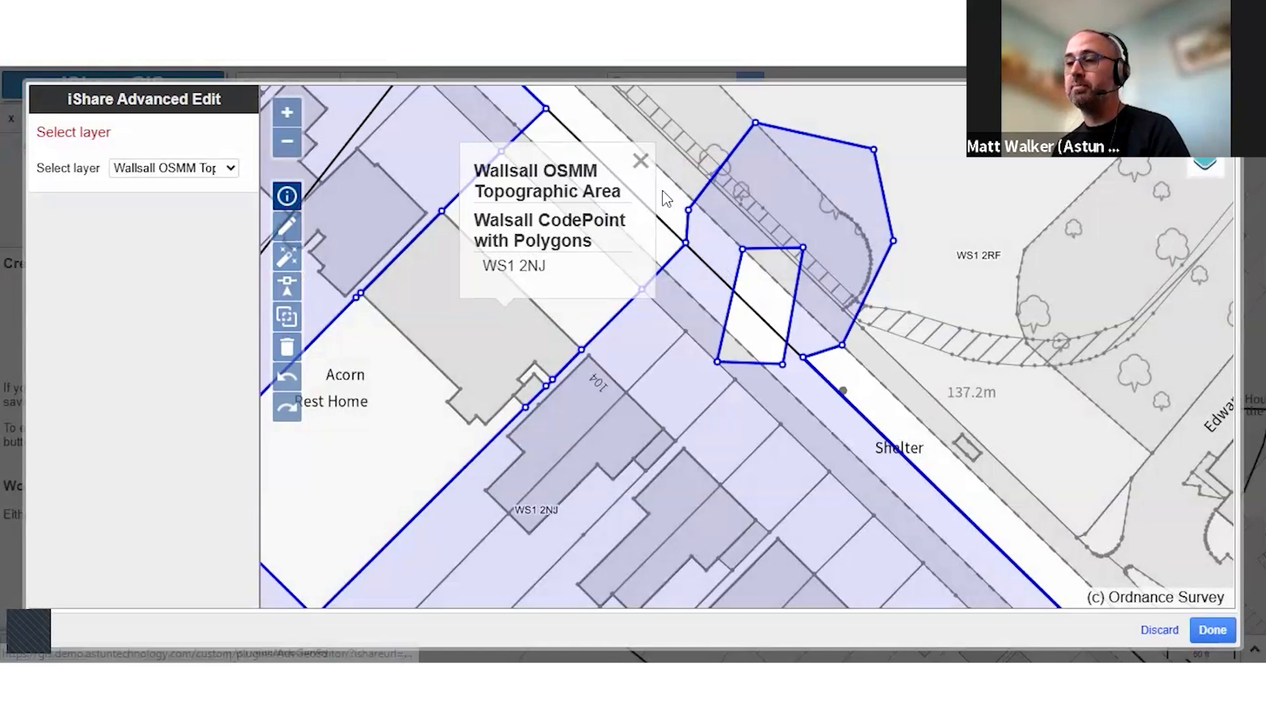
pyautogui.moveTo(1207, 164)
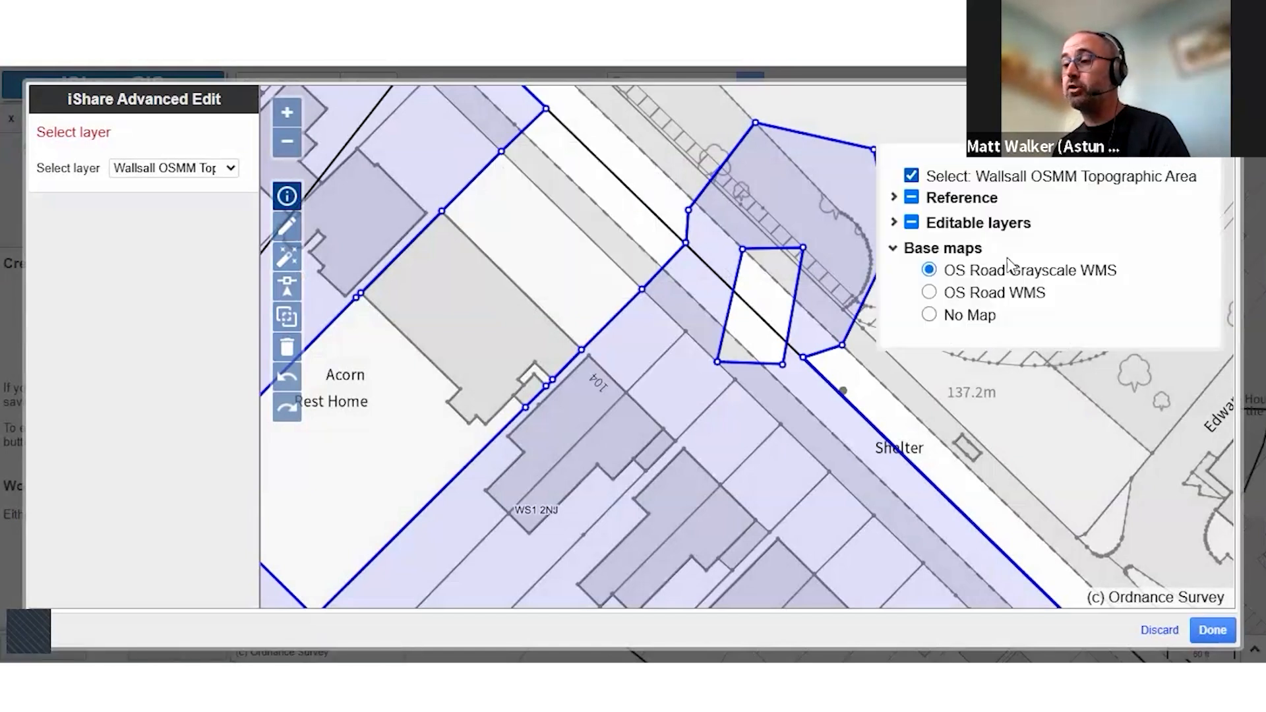
pyautogui.click(981, 296)
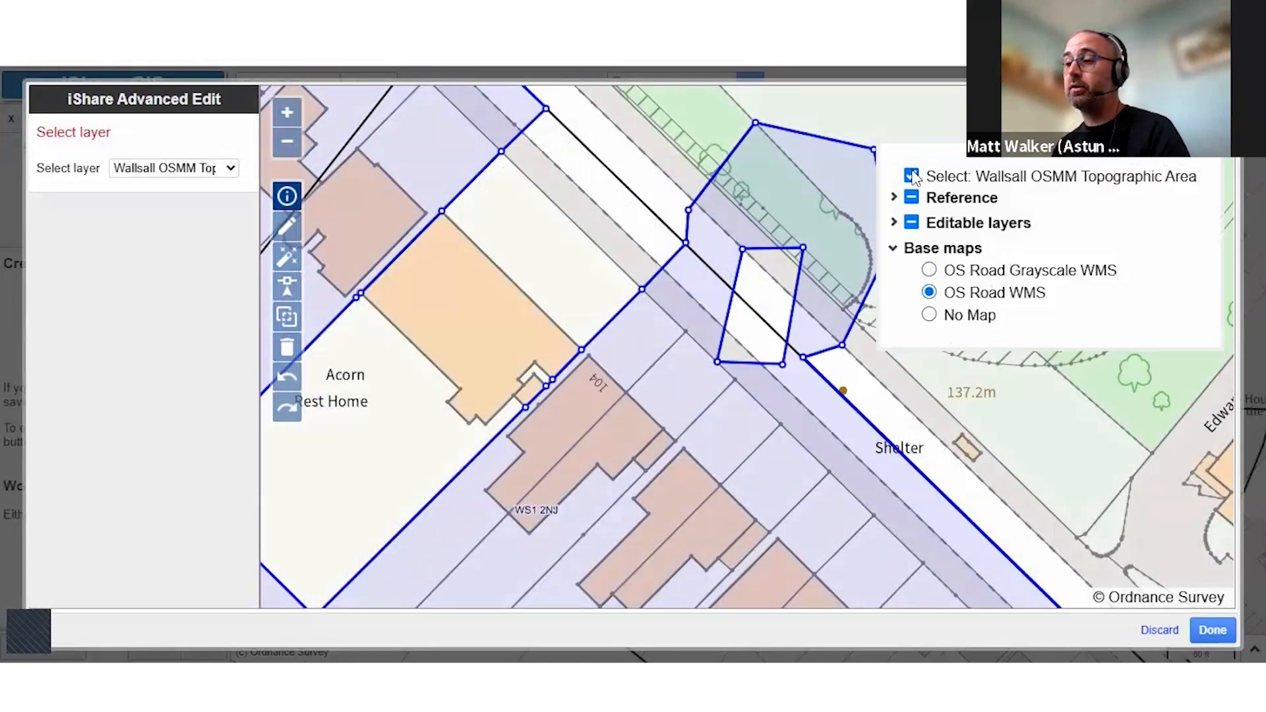
# Check which layers the Reference and Editable layers groups offer in the advanced editor's layer list
pyautogui.click(895, 197)
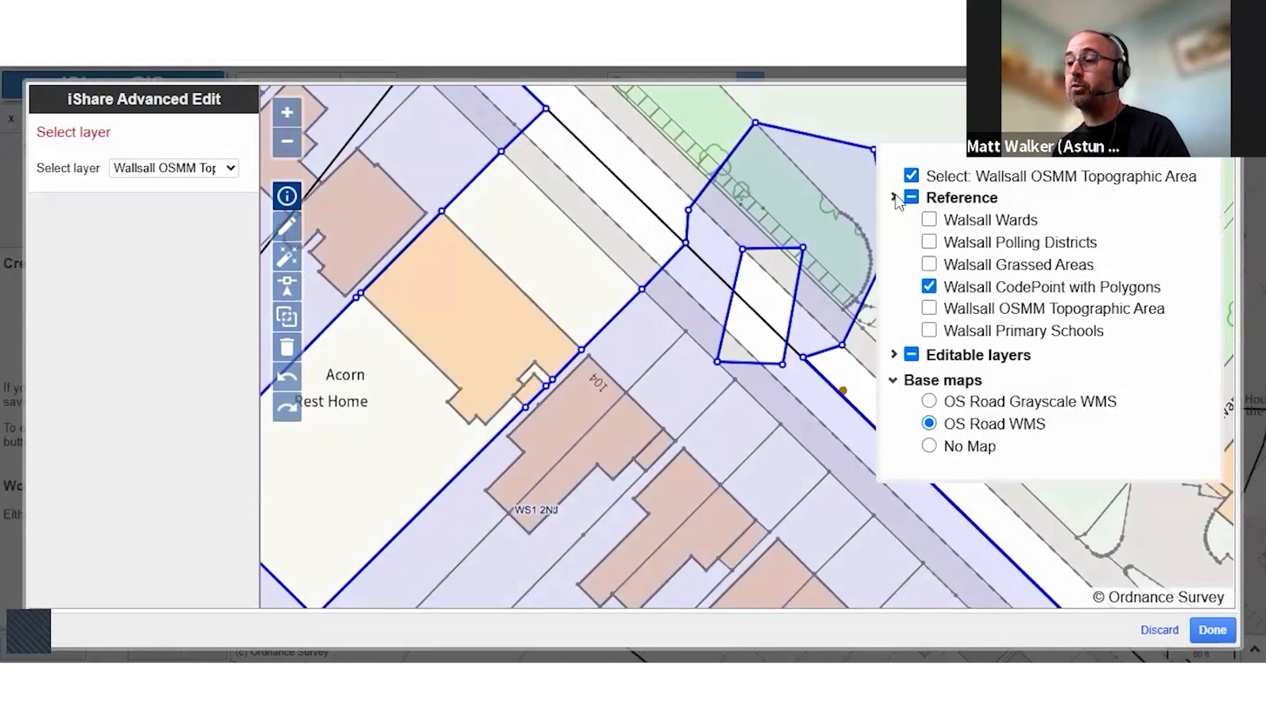
pyautogui.click(894, 197)
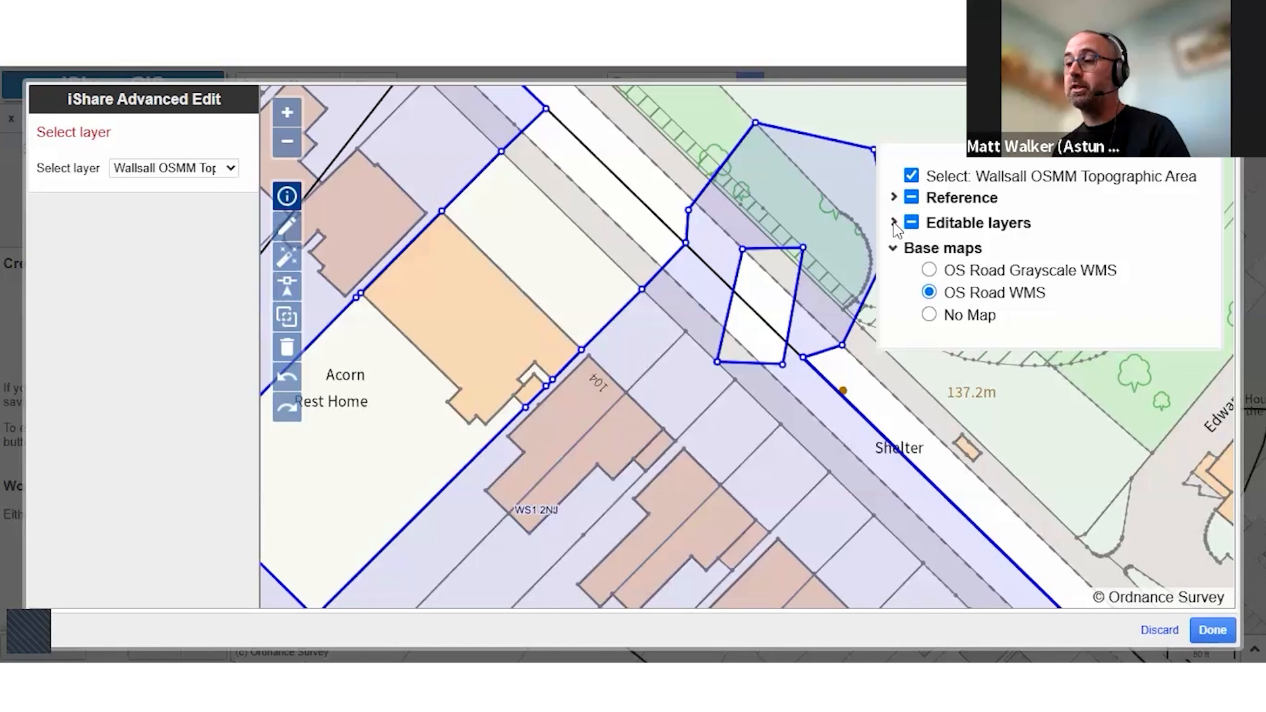
pyautogui.click(895, 223)
pyautogui.click(894, 224)
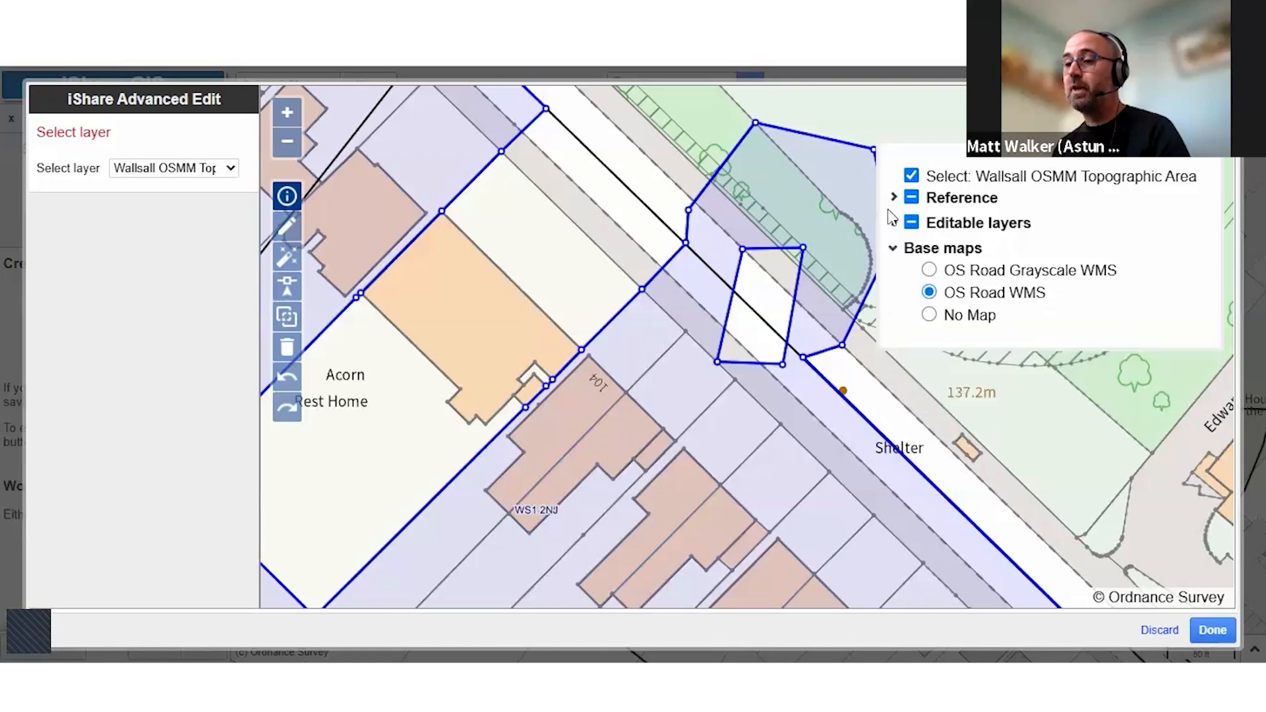
# Finish the advanced edit, give the project area feature the id 1, save it and view the saved area on the map
pyautogui.click(1212, 630)
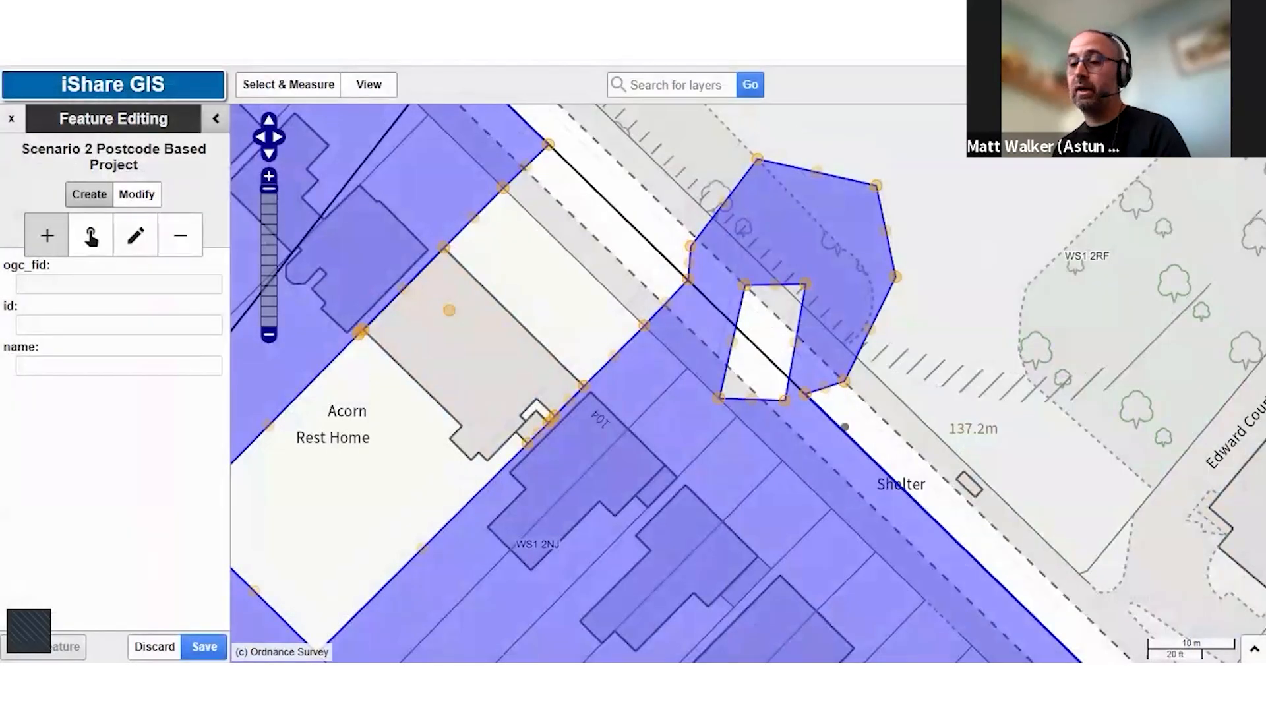
pyautogui.click(96, 326)
pyautogui.write('1')
pyautogui.click(204, 647)
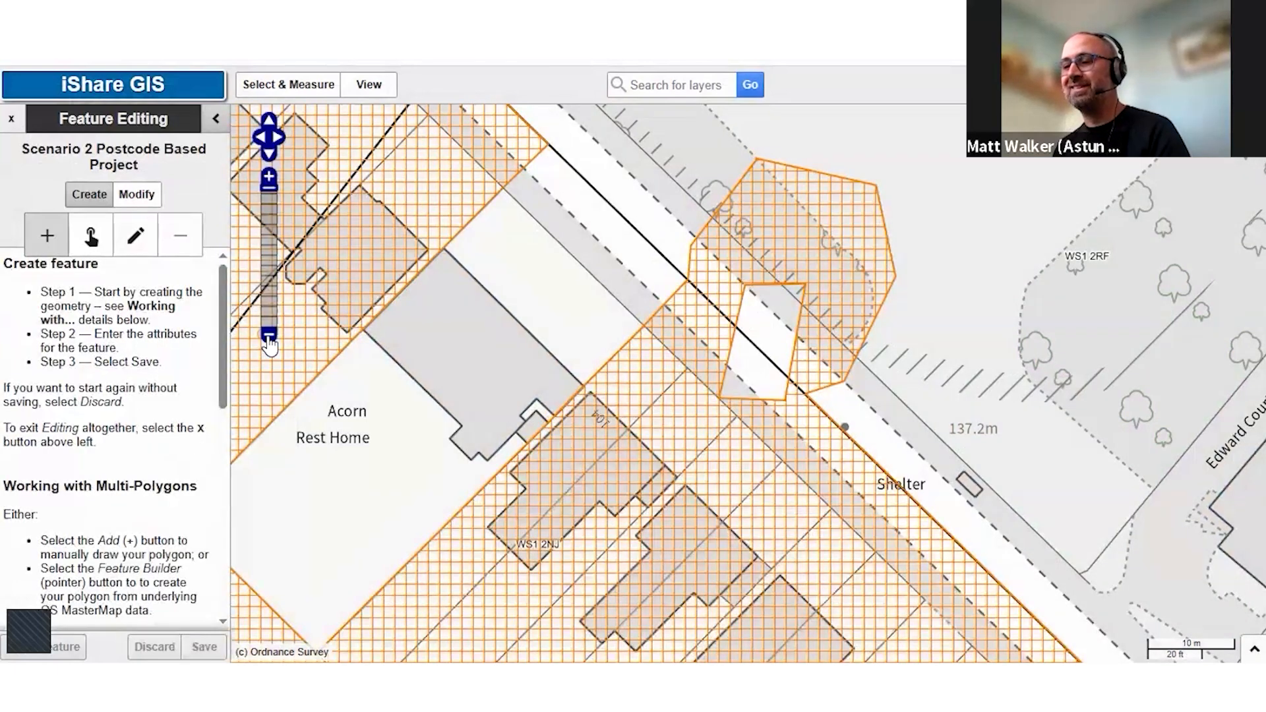
pyautogui.click(269, 336)
pyautogui.click(269, 336)
pyautogui.click(269, 336)
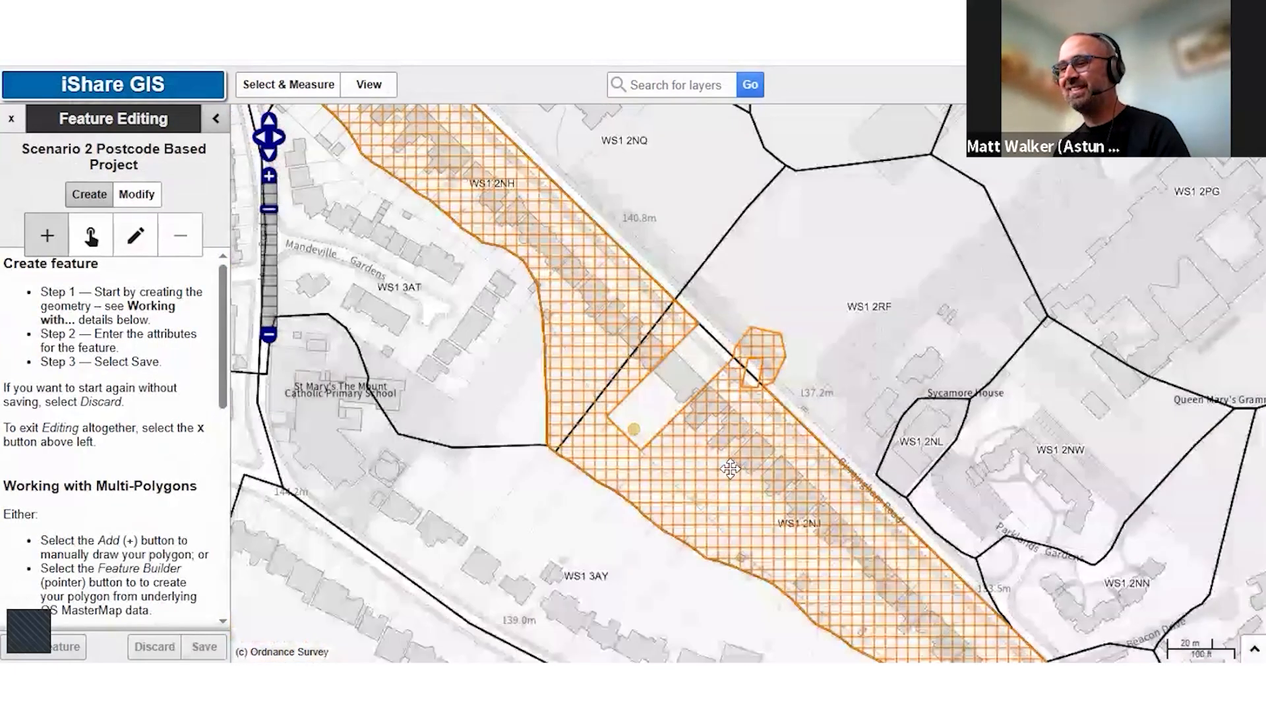
pyautogui.moveTo(730, 469); pyautogui.dragTo(632, 347)
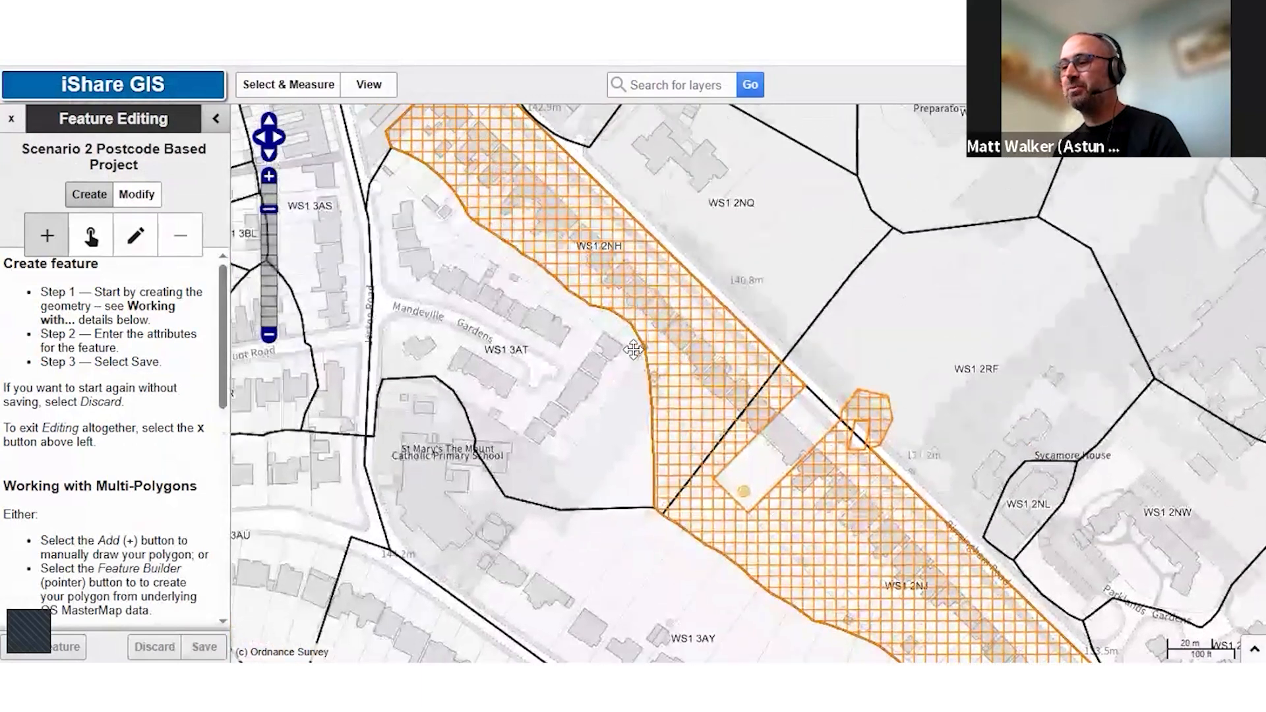